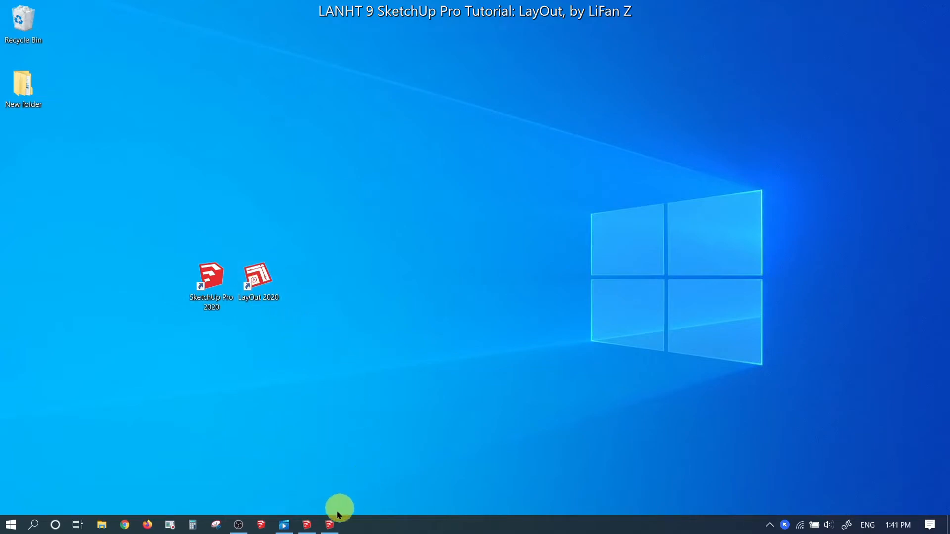
Switch to the gazebo4 model in SketchUp and look through its Plan and Elevation scenes
left_click(308, 525)
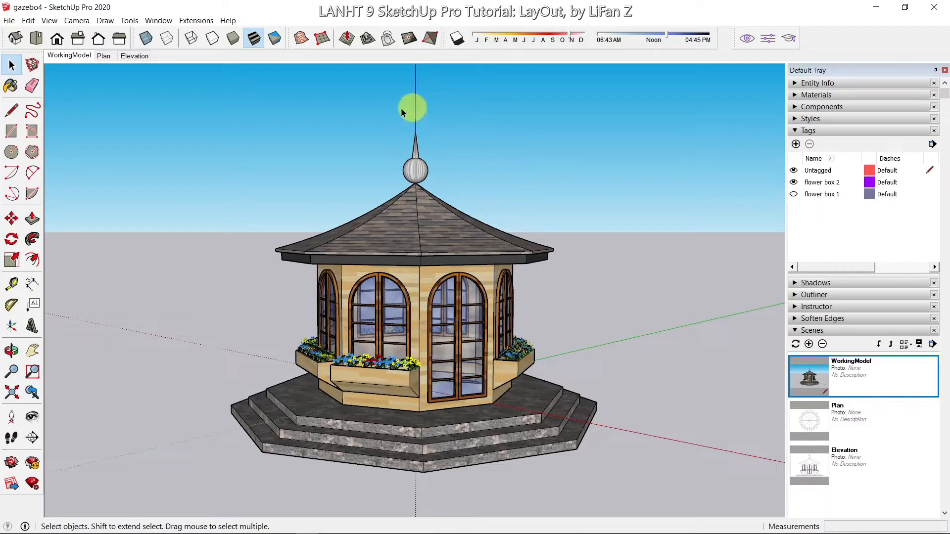
left_click(103, 56)
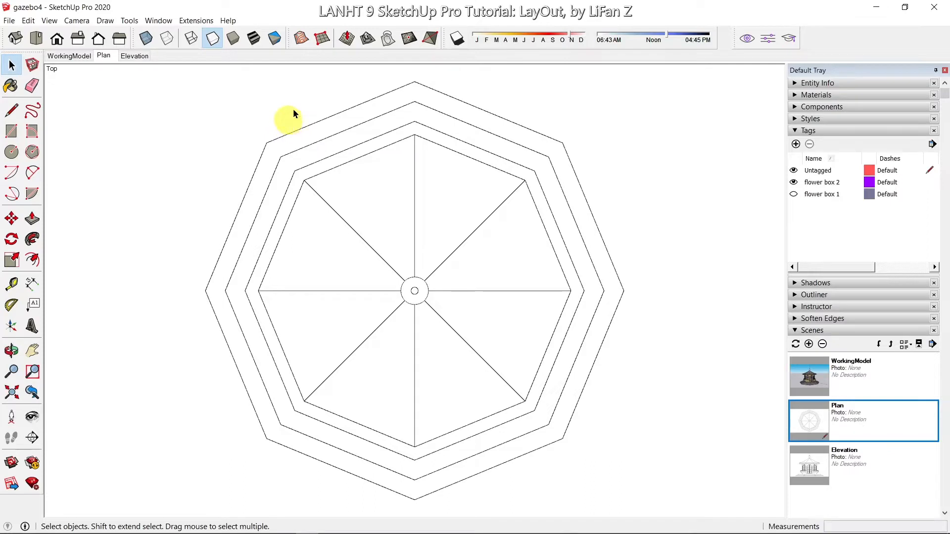
left_click(138, 55)
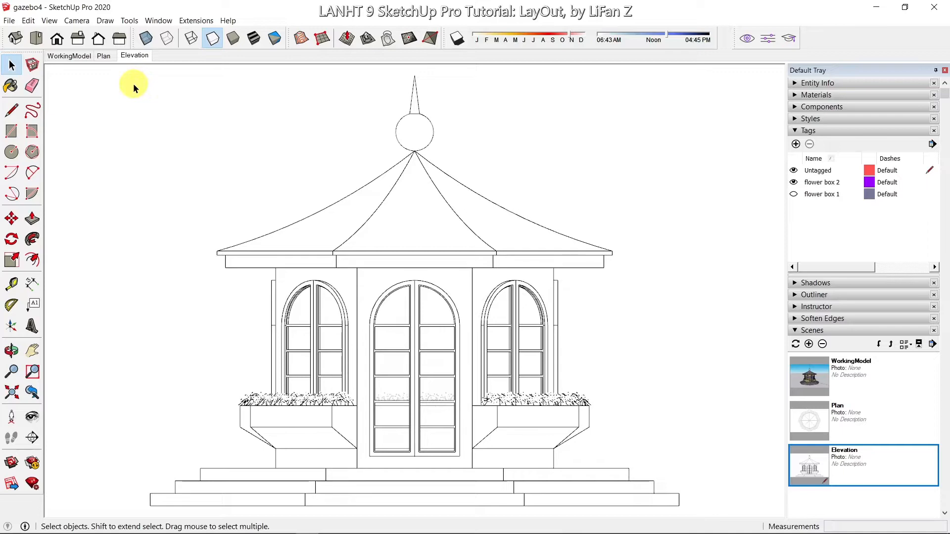
Switch to the Park_terrain model, show Scene 8 and send the model to LayOut
mouse_move(289, 533)
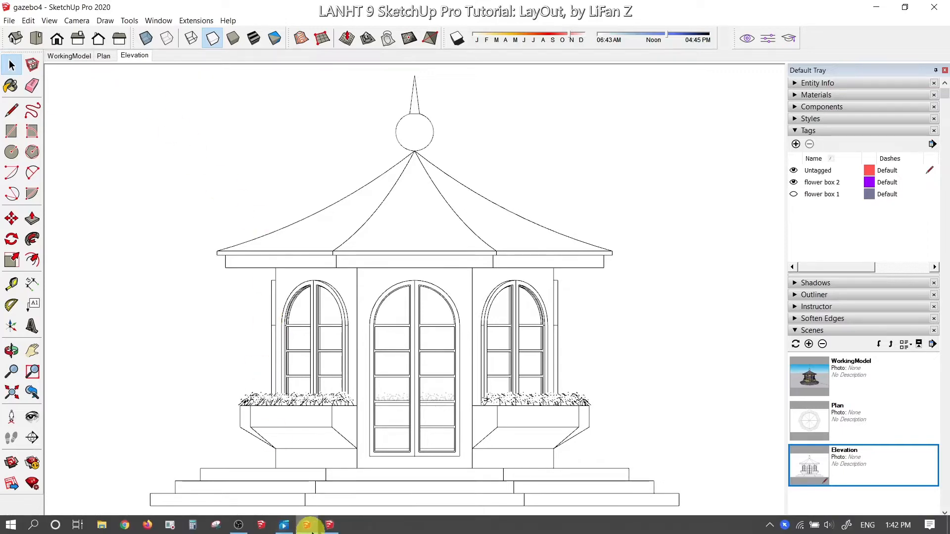
left_click(327, 526)
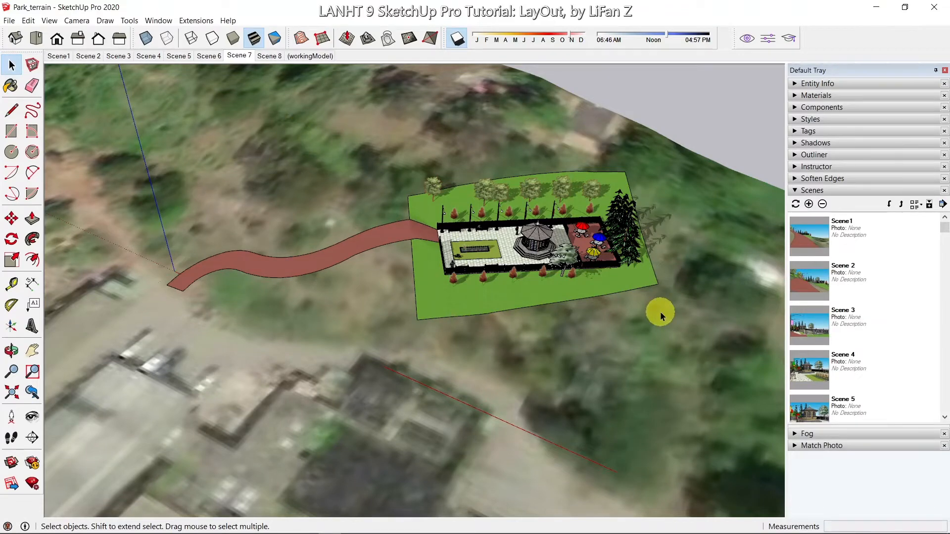
left_click(267, 55)
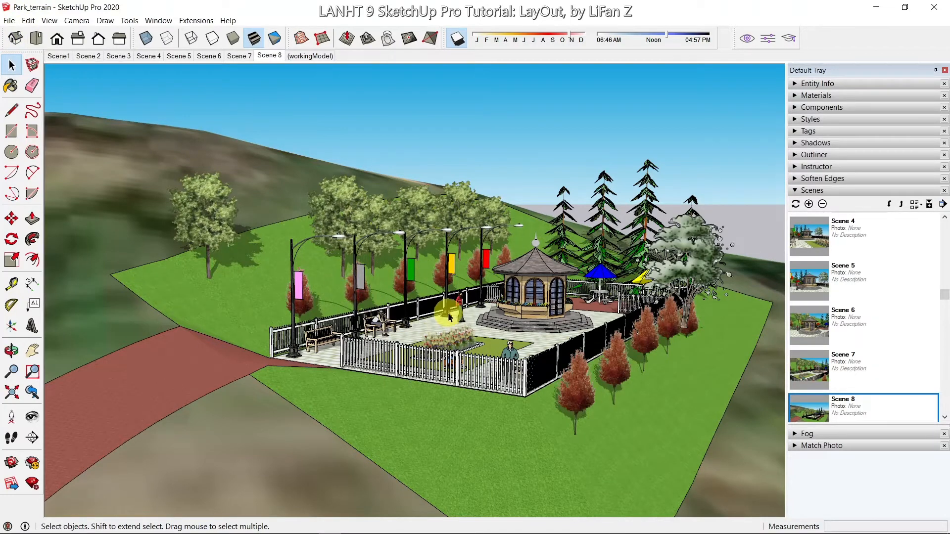
left_click(7, 22)
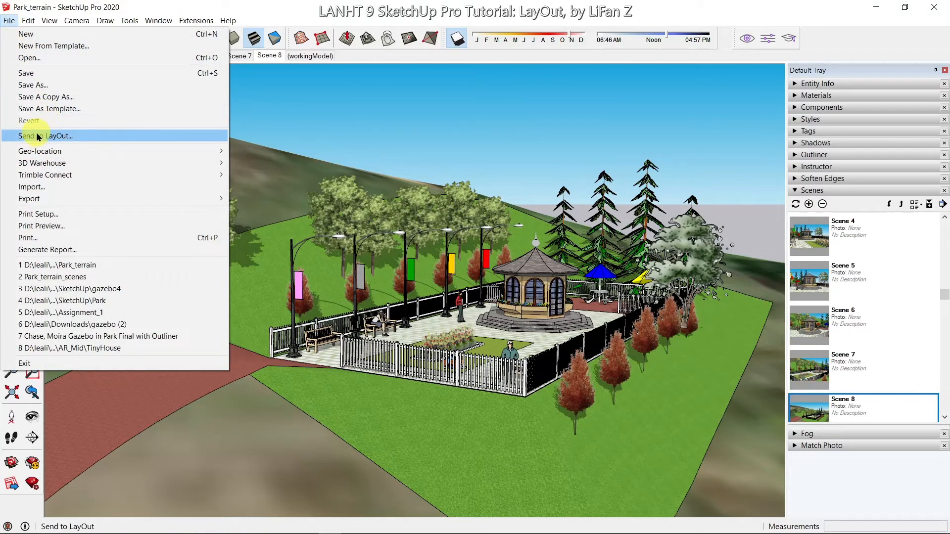
left_click(62, 137)
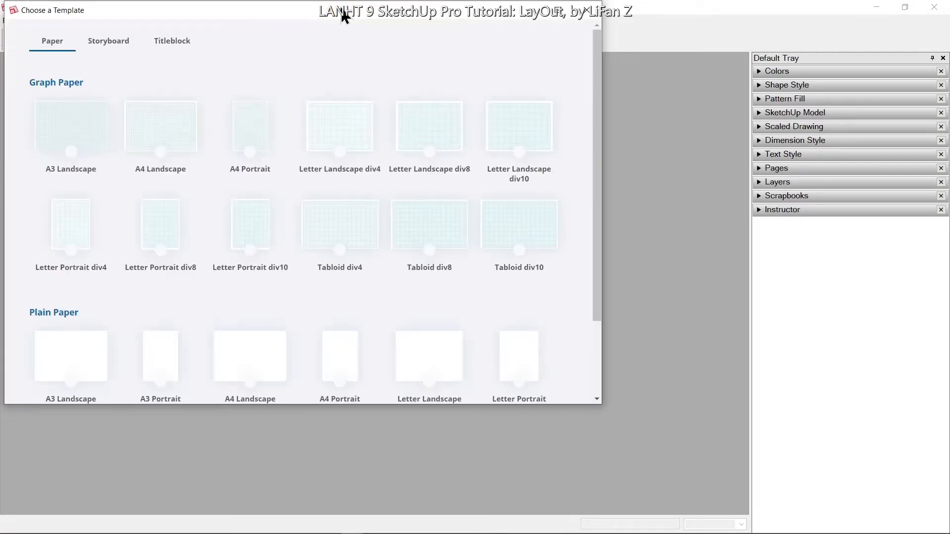
Look through the Storyboard and Titleblock templates and start the document from the Simple Letter Landscape titleblock
left_click_drag(345, 16, 491, 109)
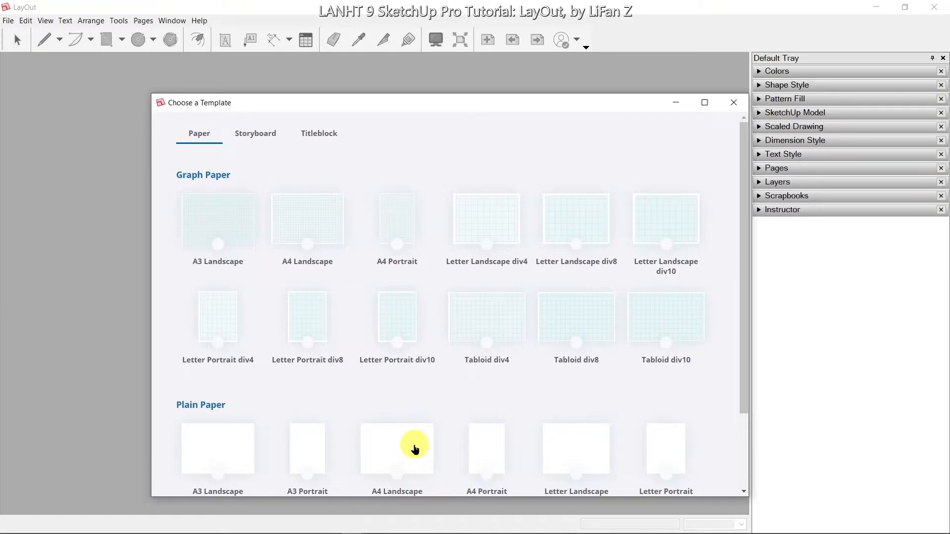
left_click(255, 134)
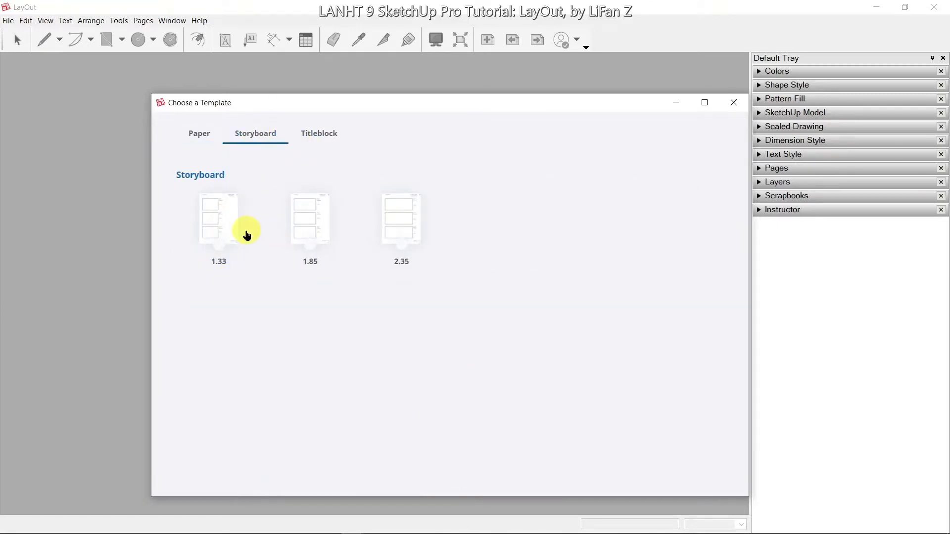
left_click(319, 133)
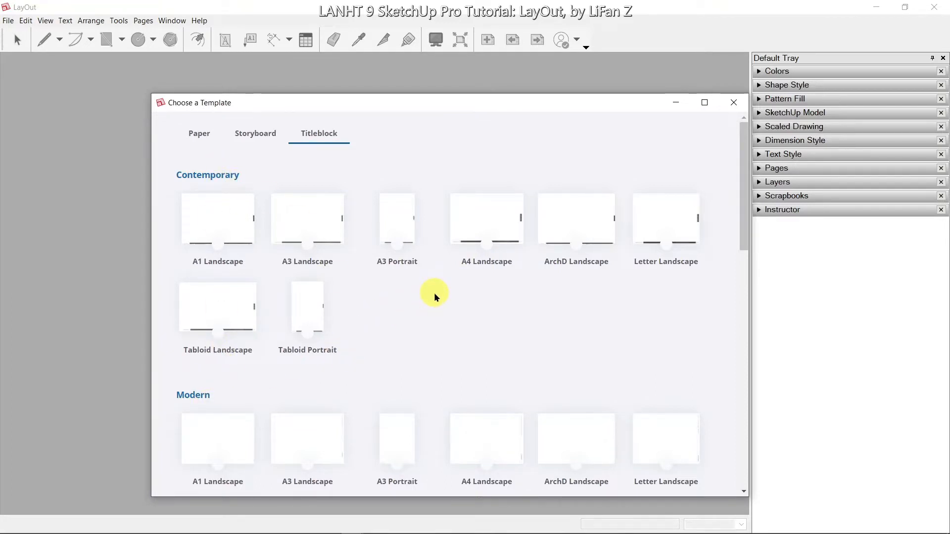
scroll(434, 294, "down", 3)
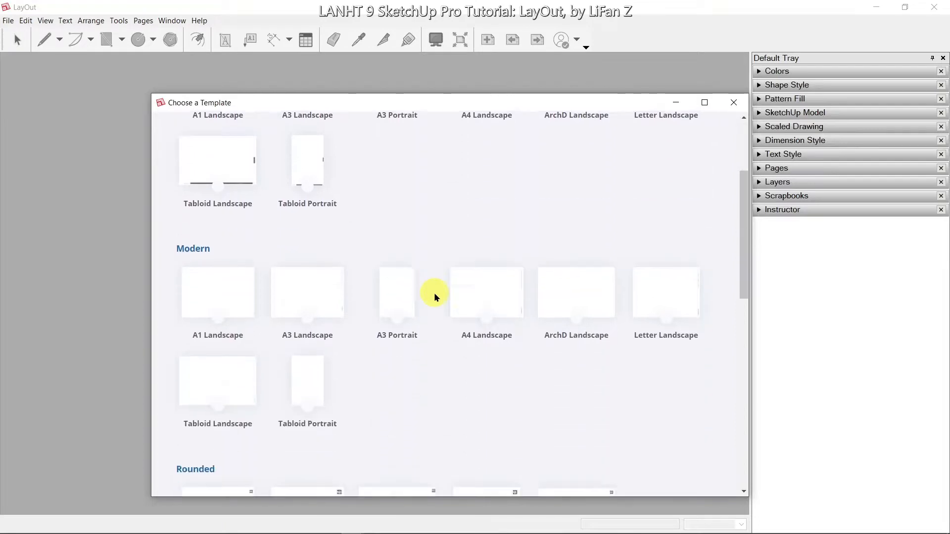
scroll(435, 296, "down", 3)
scroll(434, 296, "down", 3)
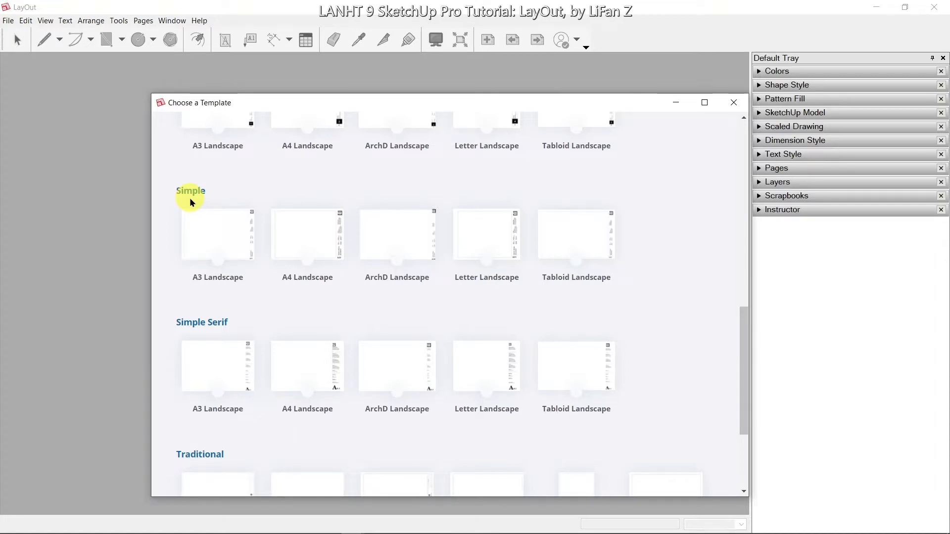
double_click(484, 238)
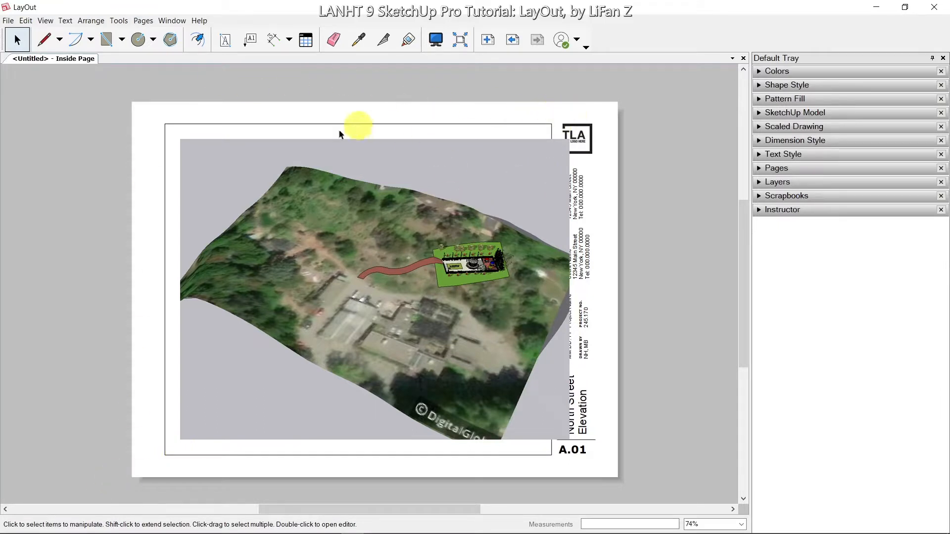
Scale the model viewport down and position it inside the lower part of the Inside Page's frame
left_click(375, 154)
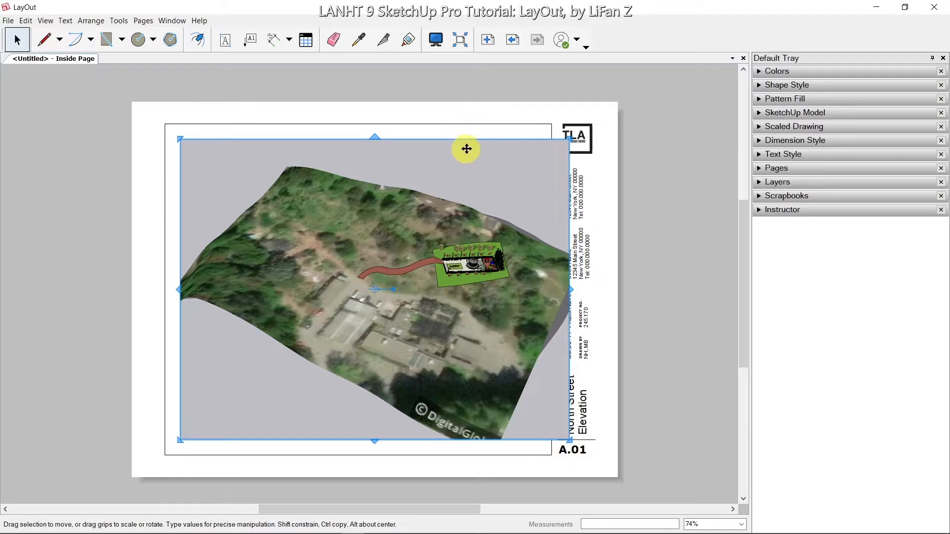
left_click_drag(457, 148, 435, 142)
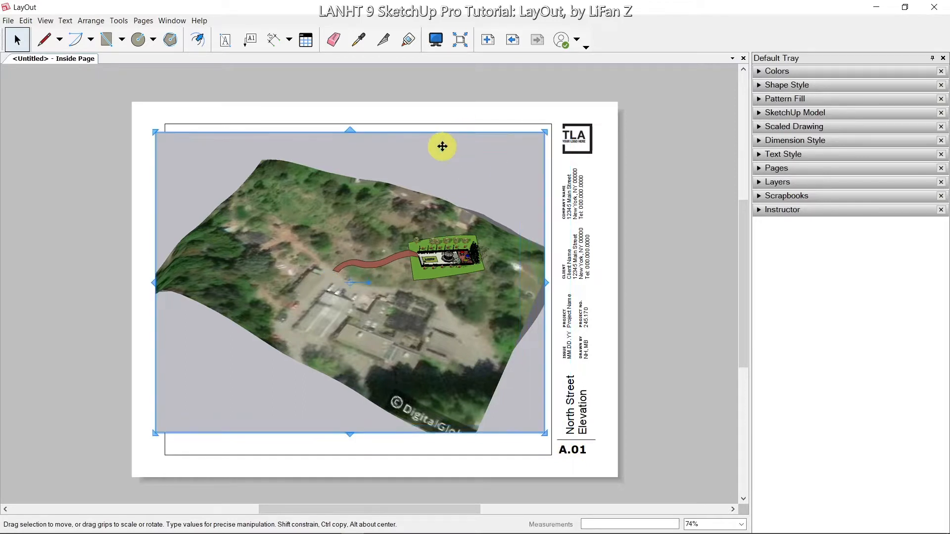
left_click_drag(544, 432, 430, 335)
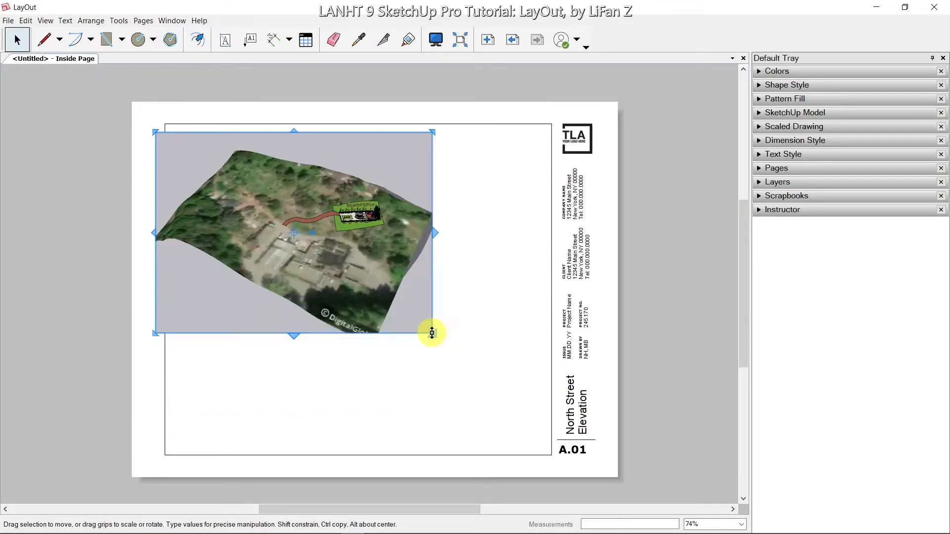
left_click(372, 261)
mouse_move(397, 297)
left_mouse_down()
mouse_move(452, 356)
mouse_move(430, 364)
left_mouse_up()
left_click(307, 313)
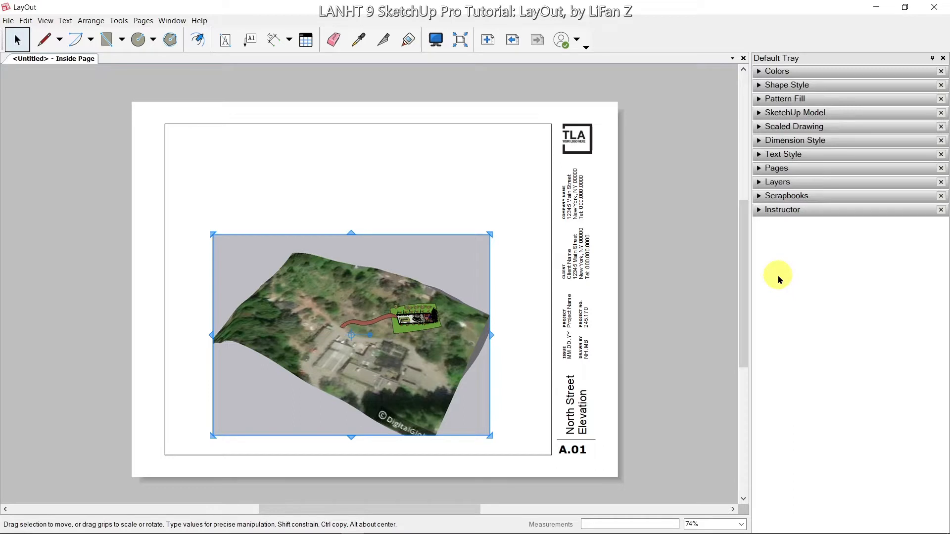
Show the document's pages and layers and compare the layout and layer visibility of the Cover Page and Inside Page
left_click(758, 169)
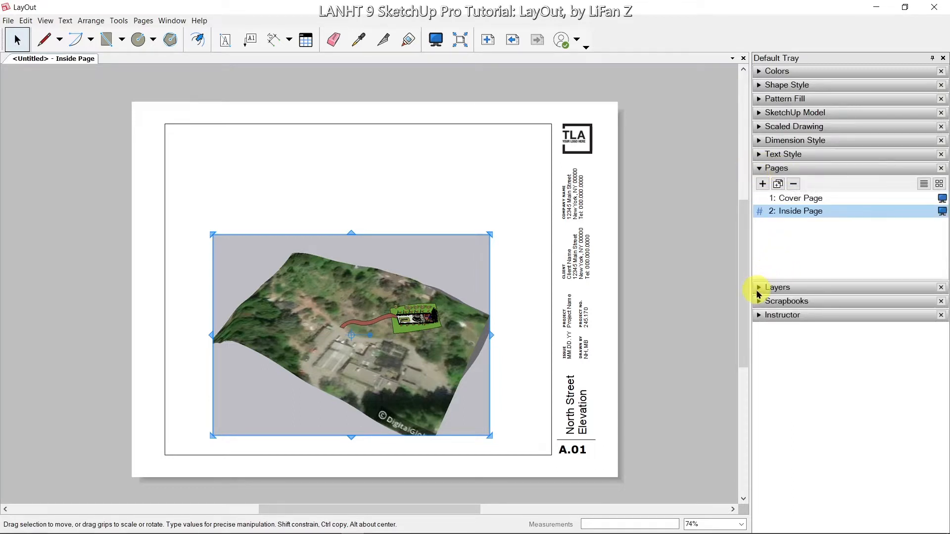
left_click(759, 288)
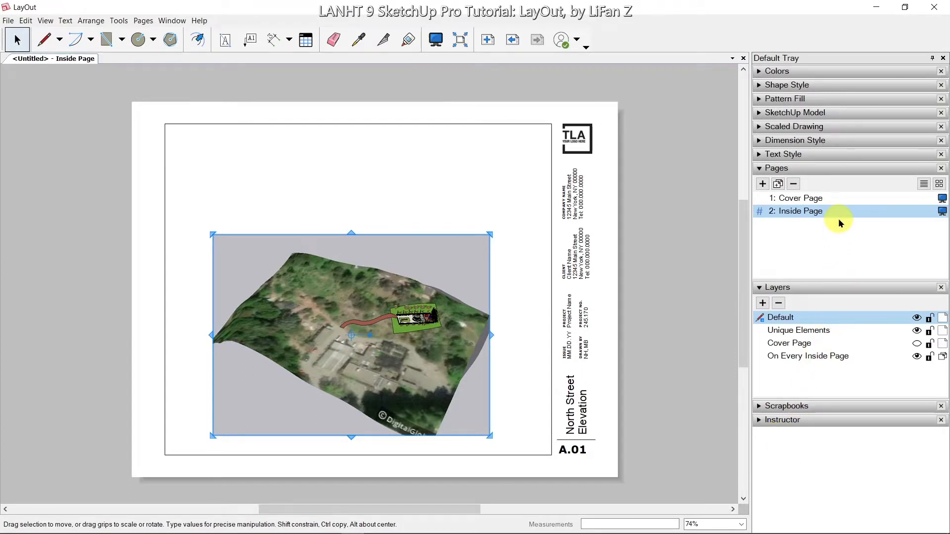
left_click(813, 199)
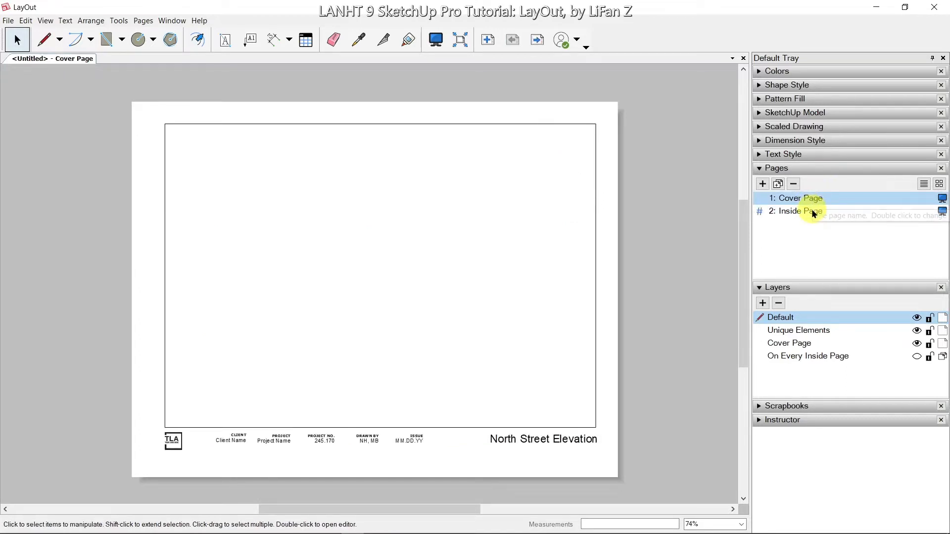
left_click(814, 212)
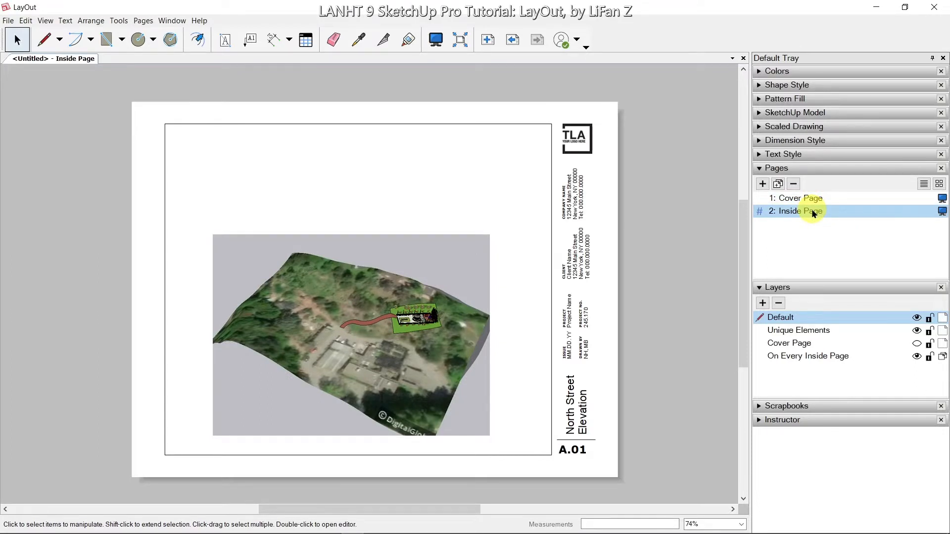
left_click(790, 199)
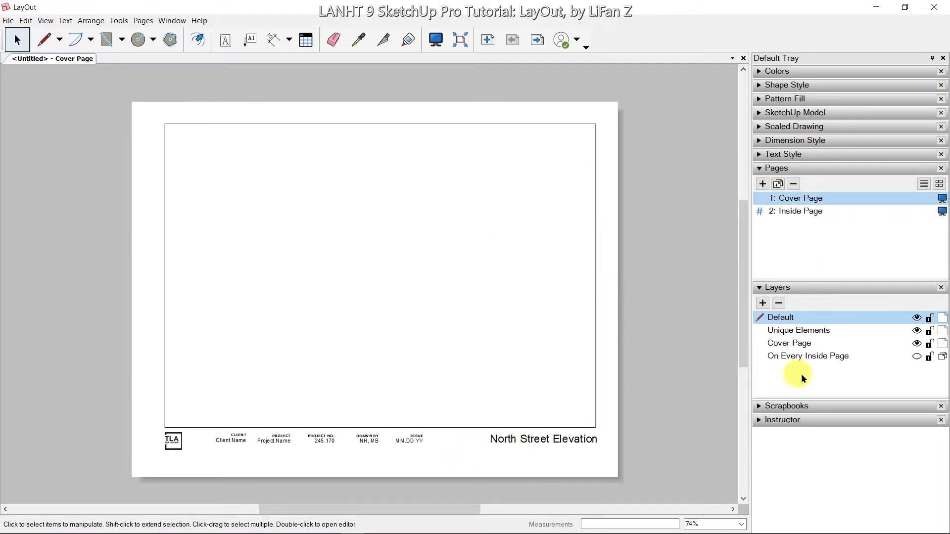
left_click(798, 212)
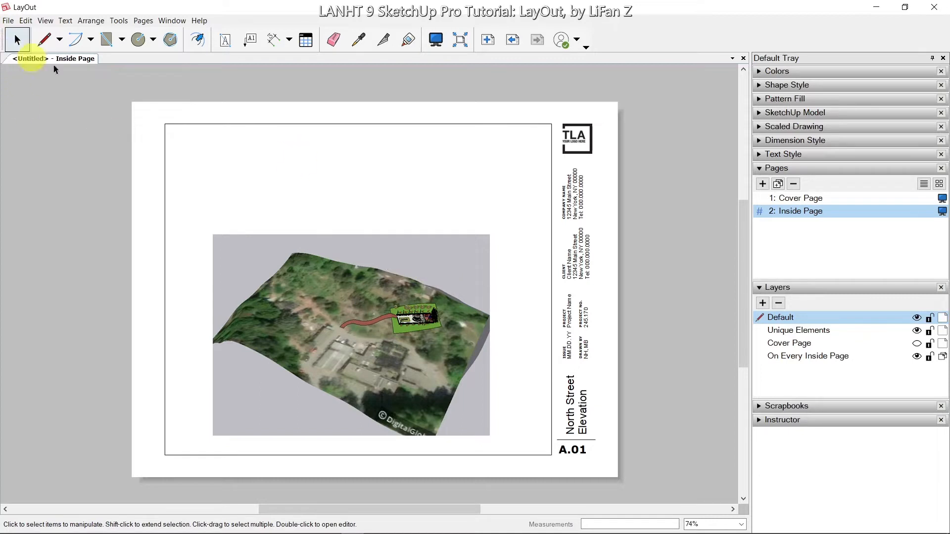
Cut the model viewport from the Inside Page and paste it onto the Cover Page
left_click(352, 286)
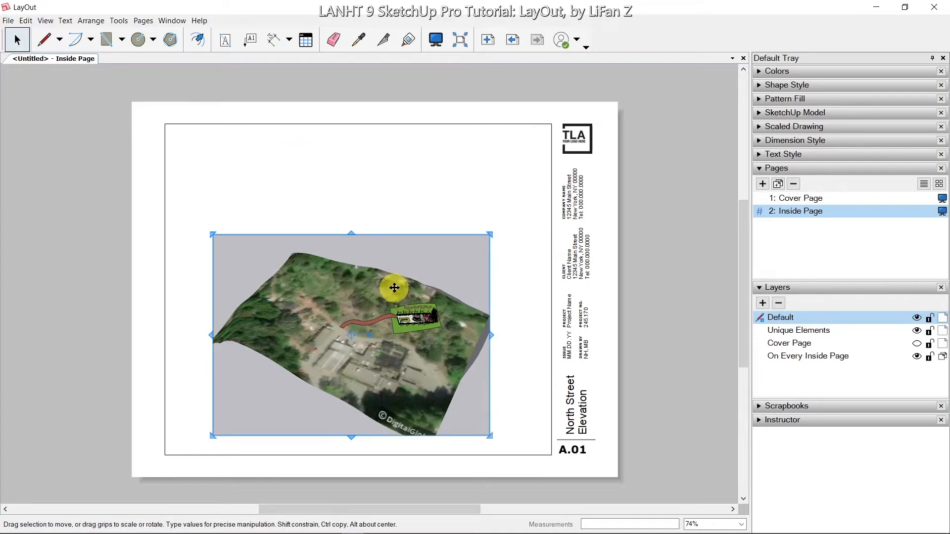
left_click(23, 21)
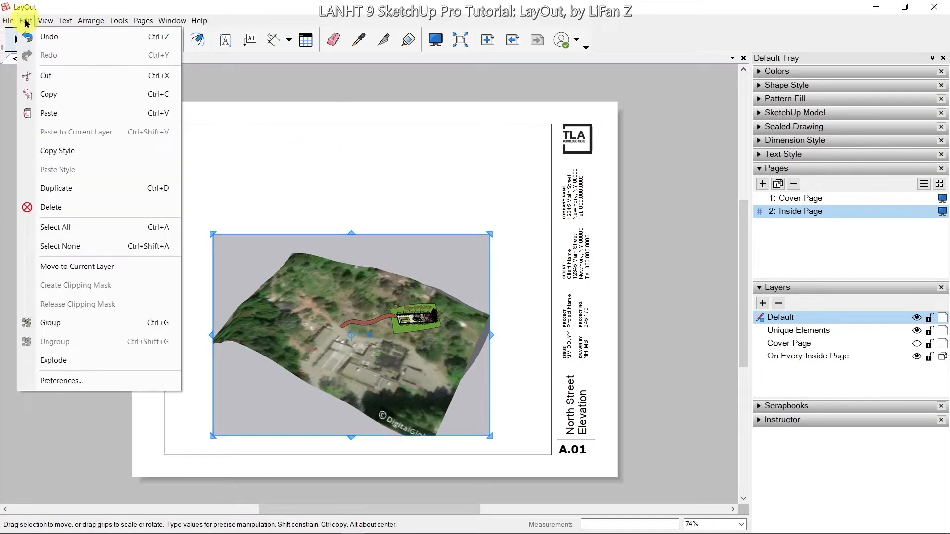
left_click(39, 77)
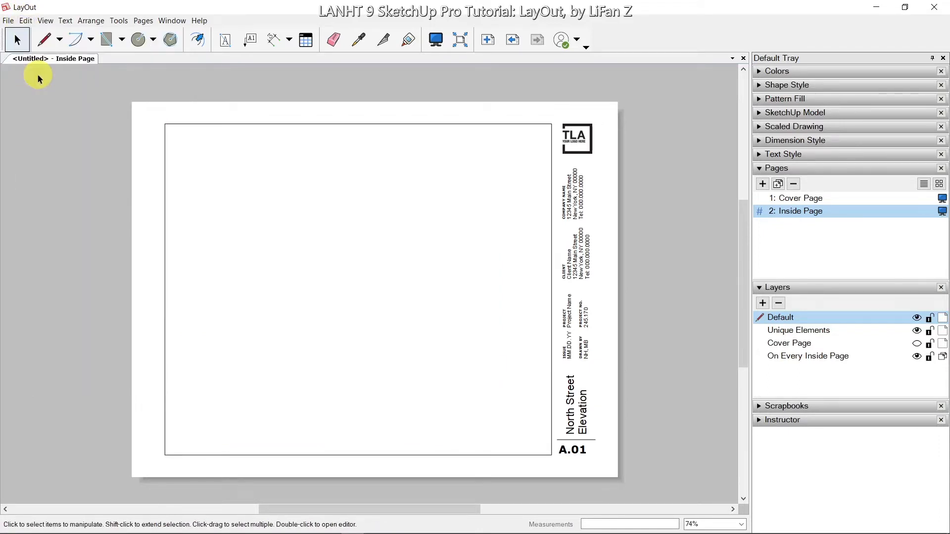
left_click(810, 201)
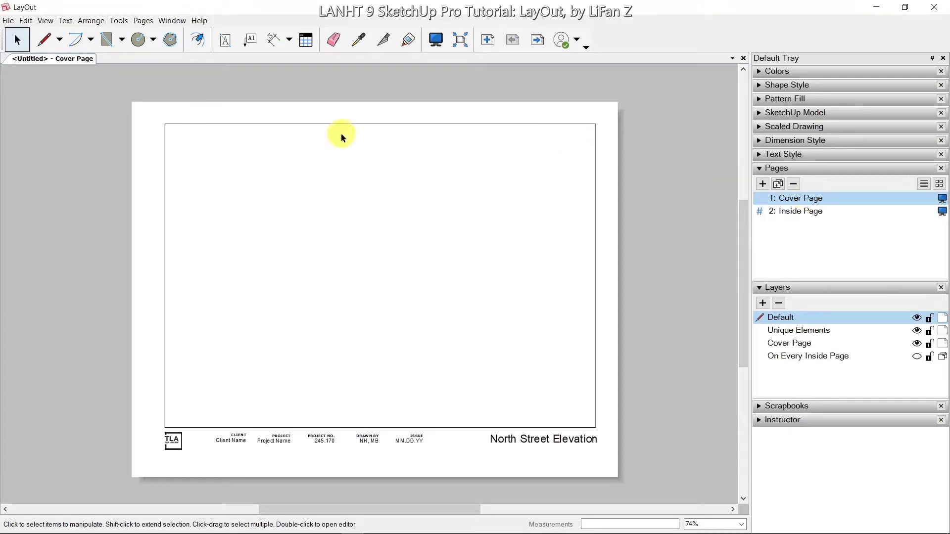
left_click(26, 22)
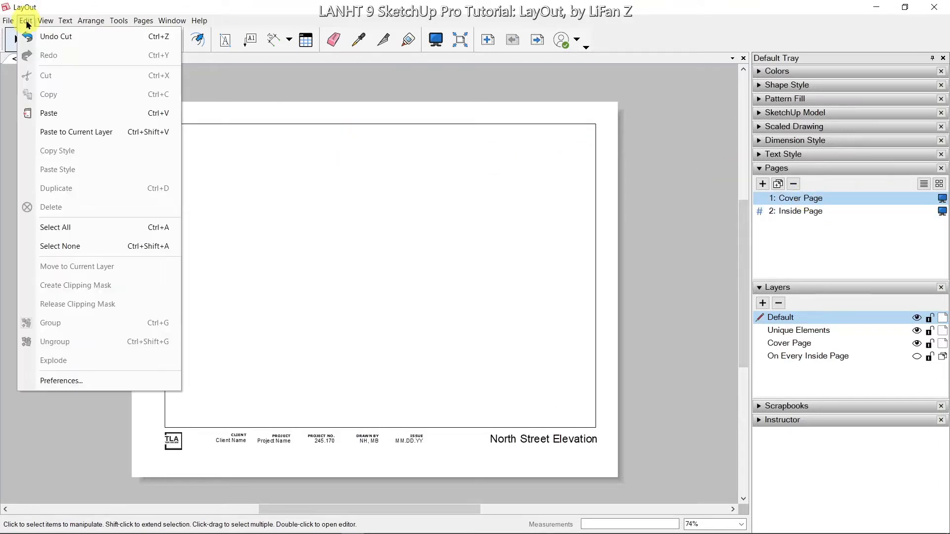
left_click(58, 113)
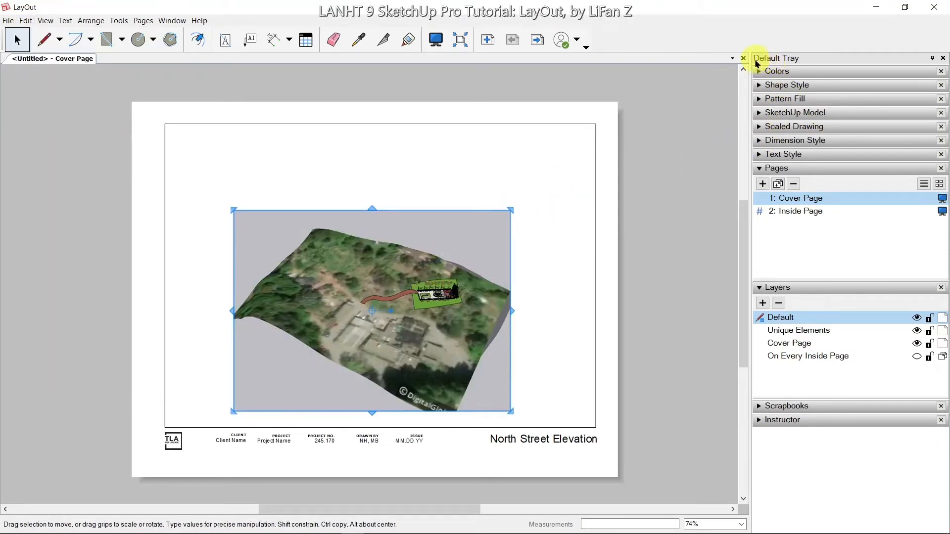
Preview Scene 6 in the Cover Page's model viewport and set the viewport to Scene 7
left_click(761, 115)
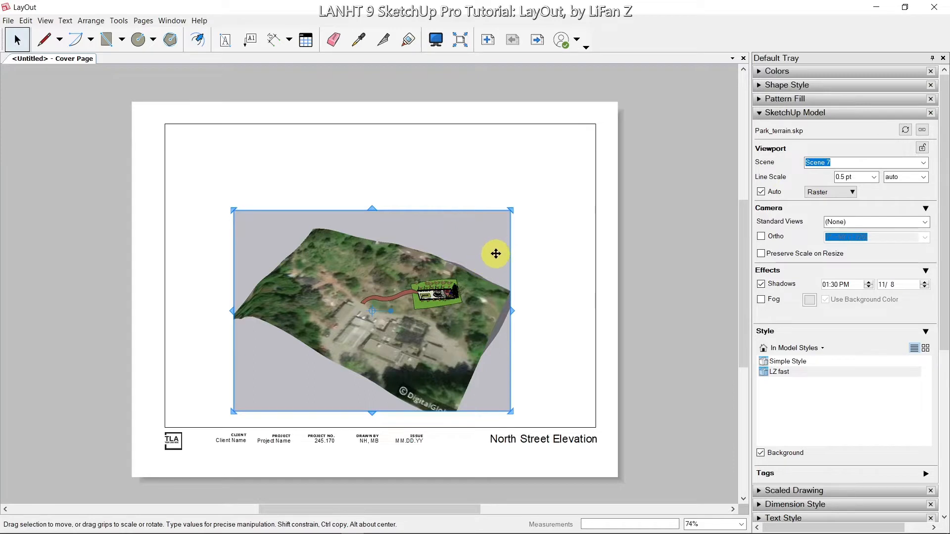
left_click(922, 163)
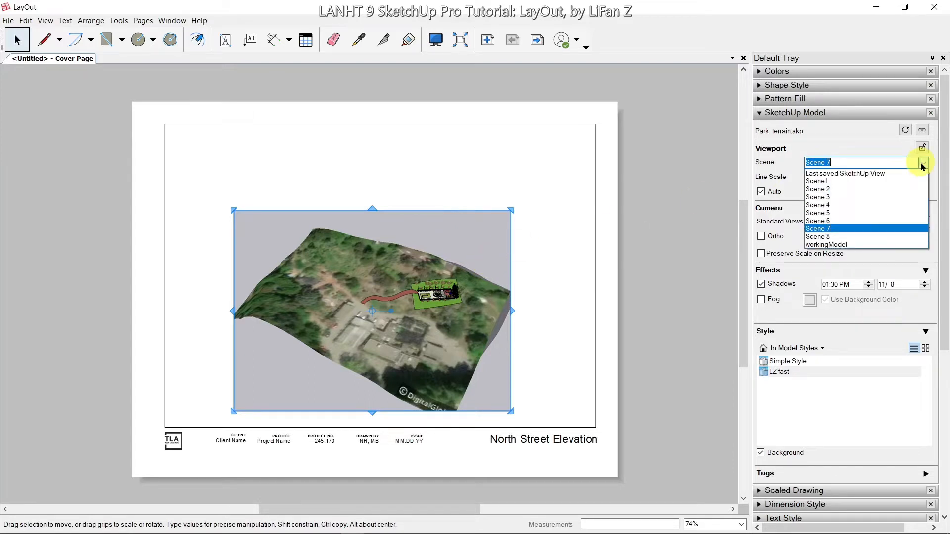
left_click(886, 221)
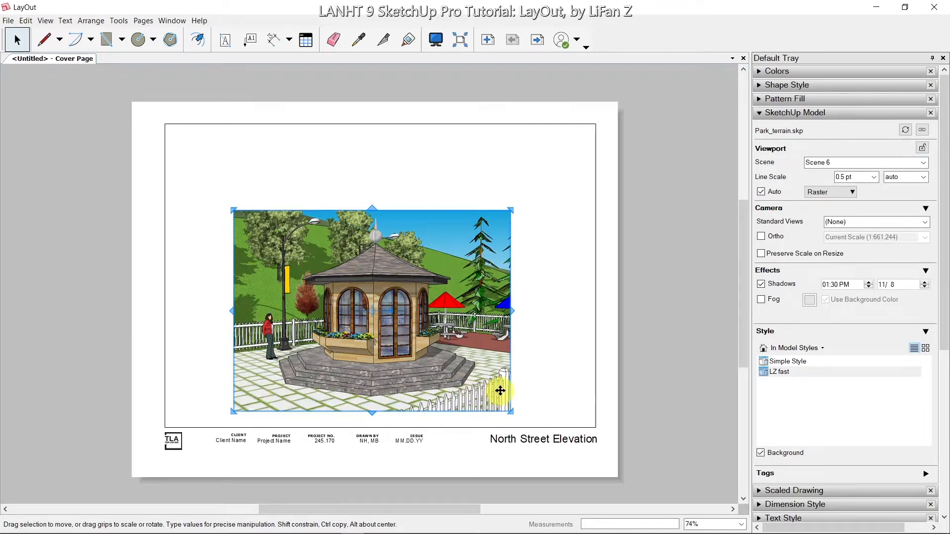
left_click(924, 163)
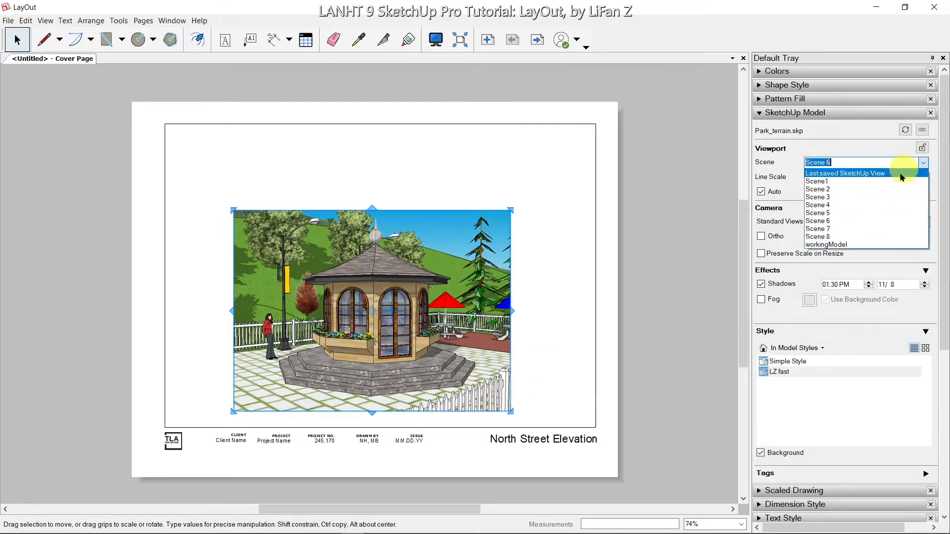
left_click(860, 227)
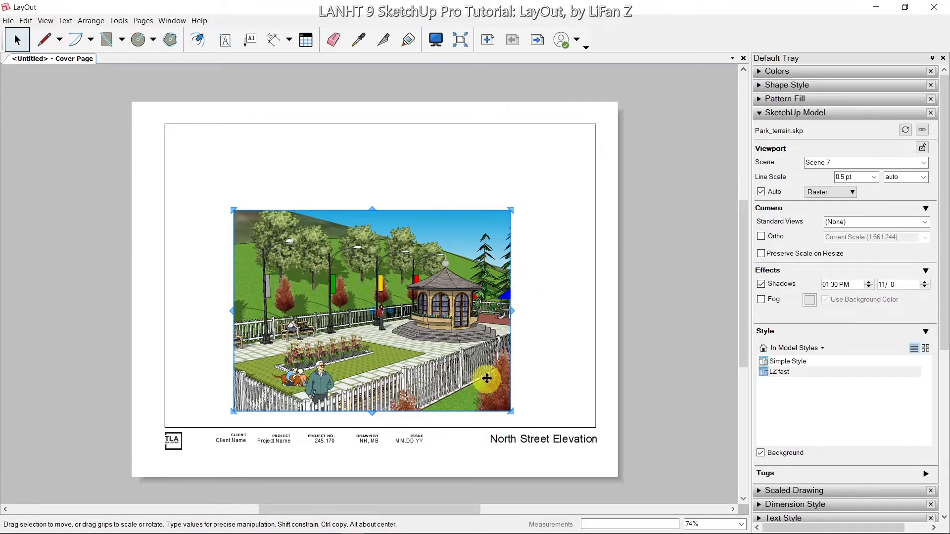
left_click(531, 322)
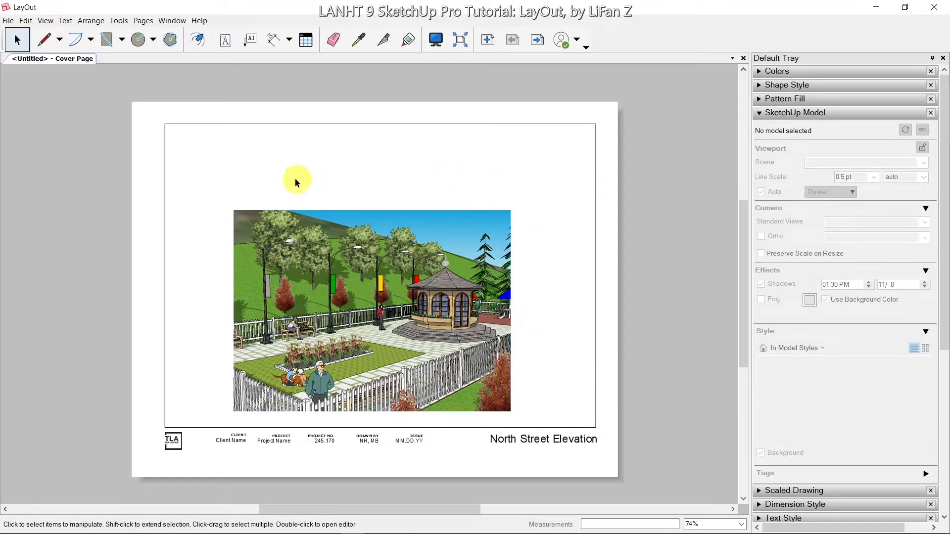
left_click(759, 113)
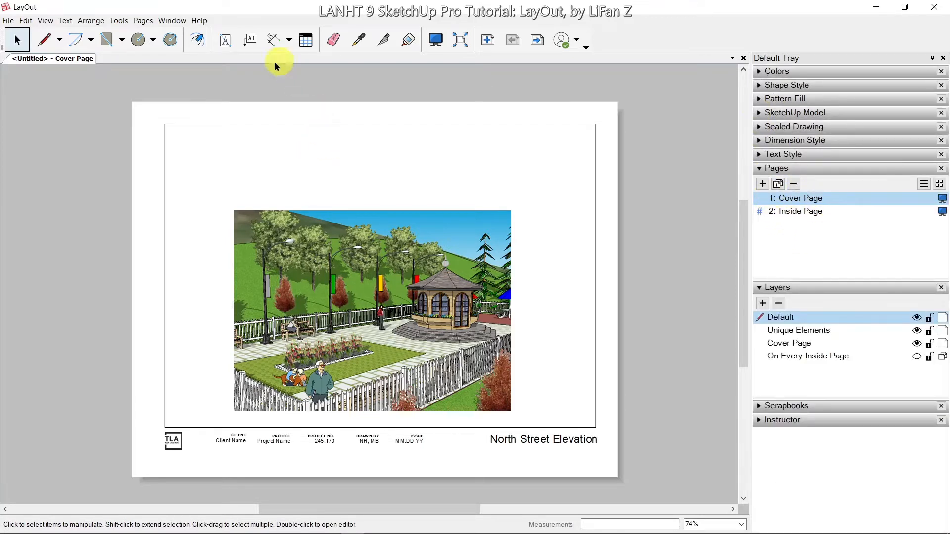
left_click(226, 42)
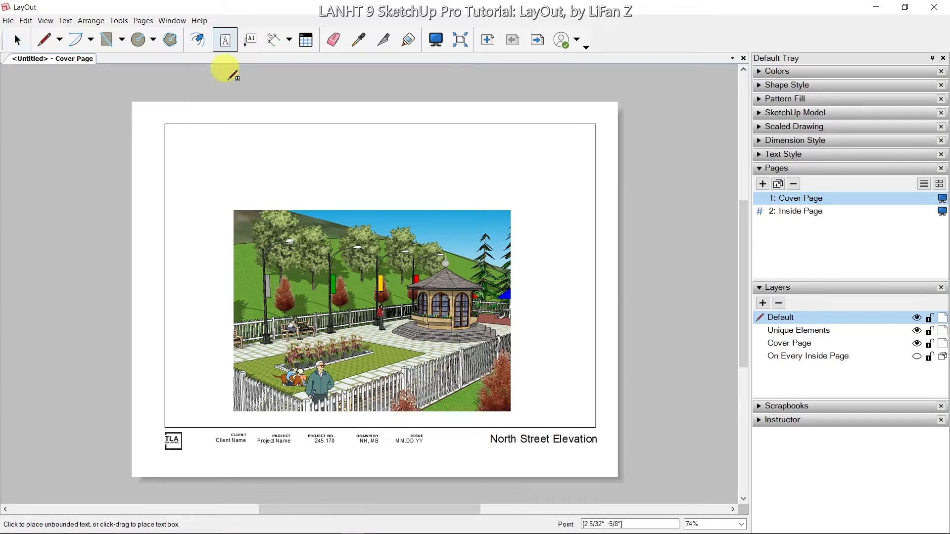
left_click(230, 151)
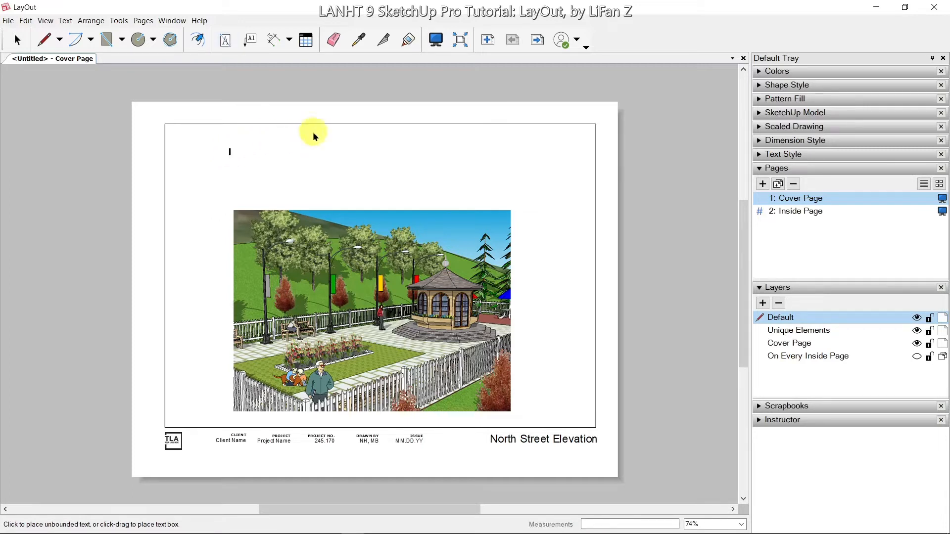
type("dfagrag")
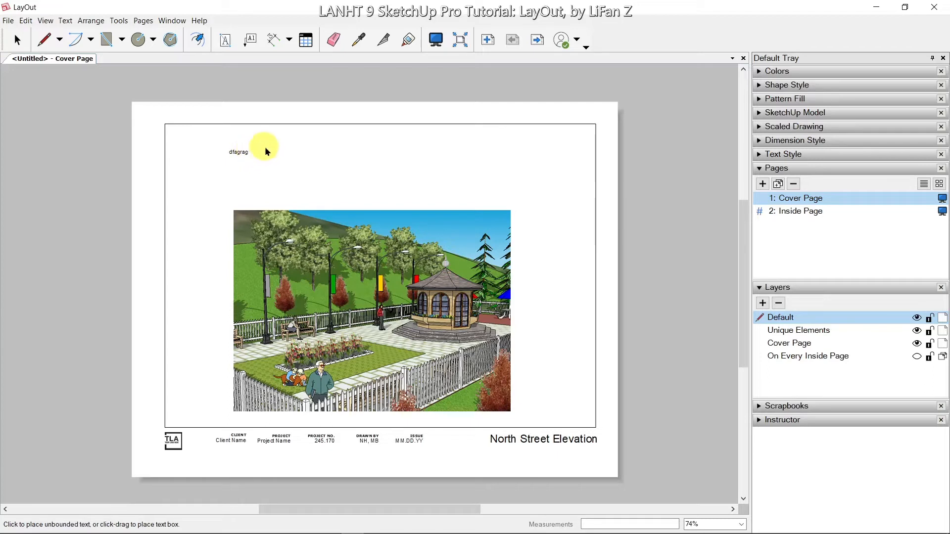
left_click_drag(249, 149, 228, 150)
key("BackSpace")
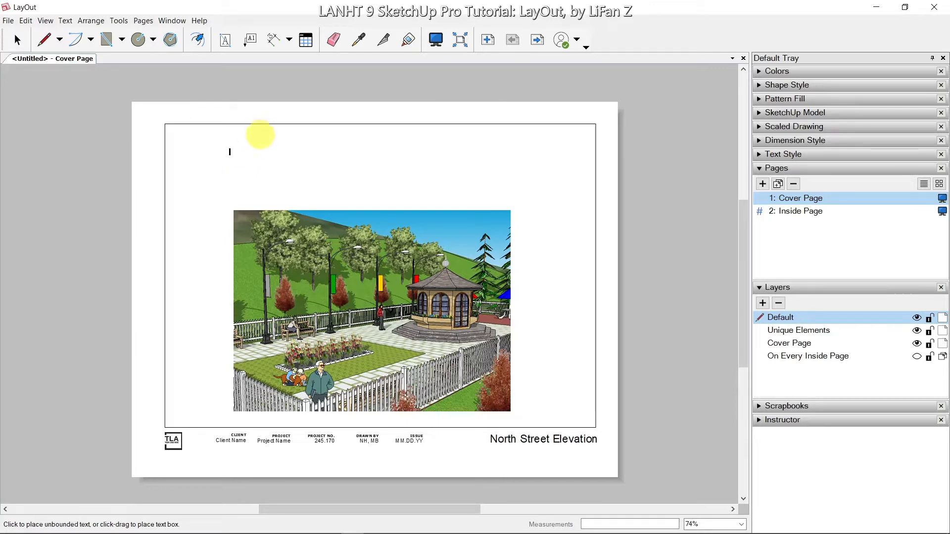
Add a wide text box above the Cover Page viewport with the lines "Hillside Park with Gazebo", a blank line, "Merritt College", "Oakland, CA" and "2020"
left_click(225, 39)
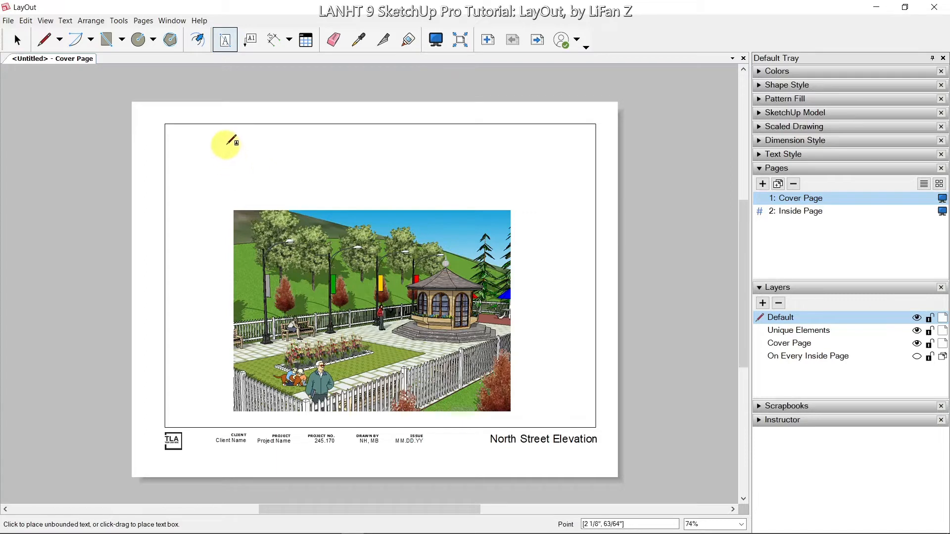
left_click_drag(226, 144, 515, 198)
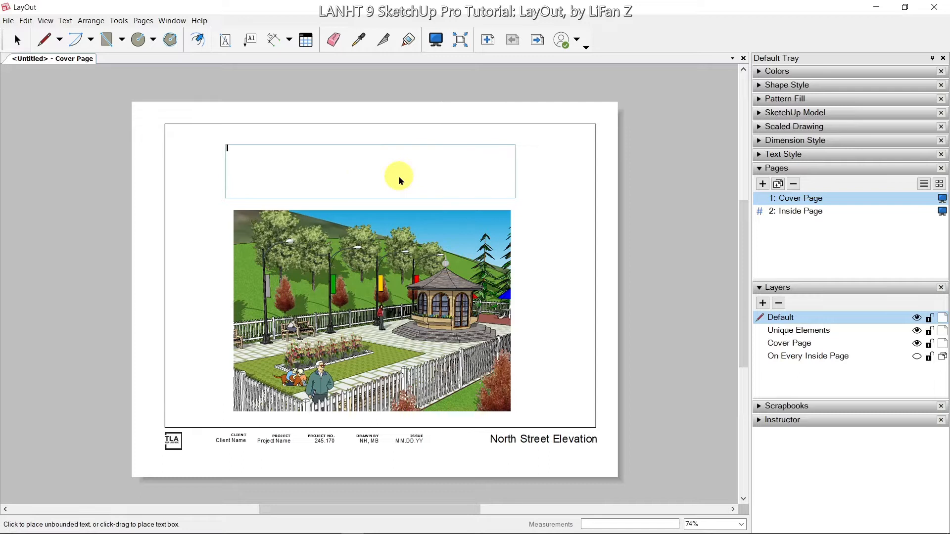
type("Hillside Park with Gazebo")
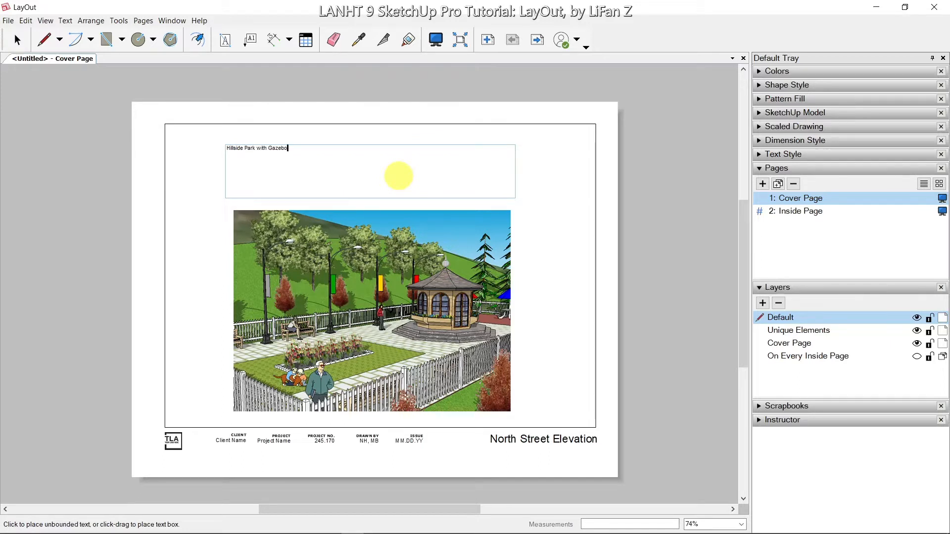
left_click_drag(290, 149, 272, 150)
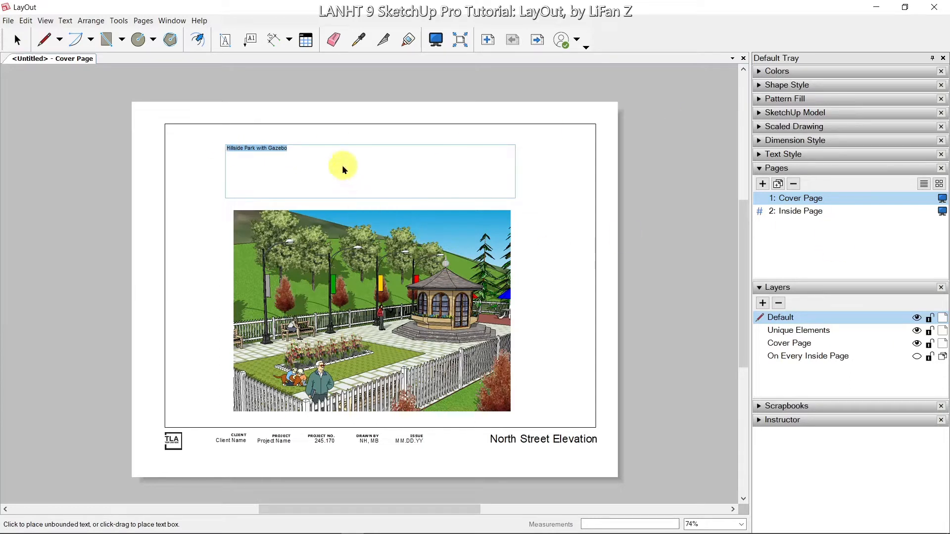
left_click(343, 149)
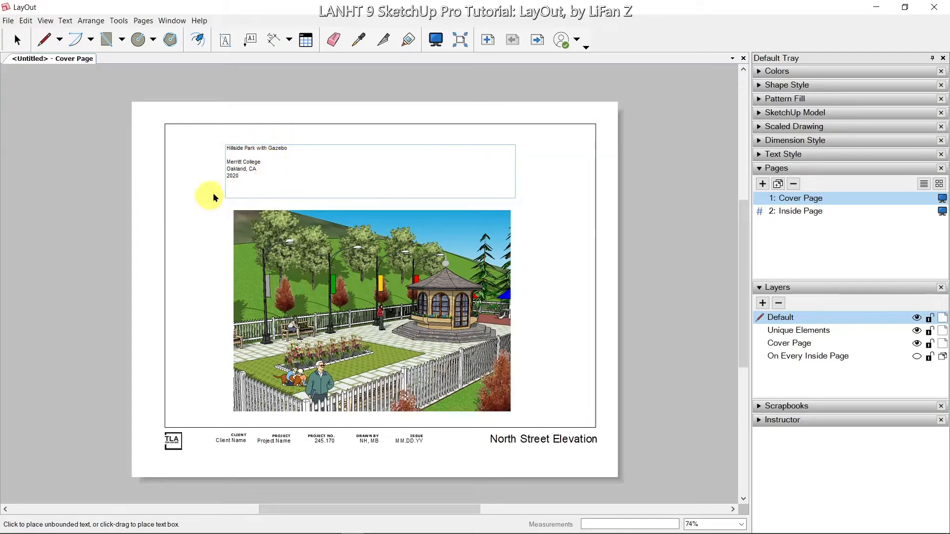
Set all the text in the Cover Page title box to Arial Black at 22 pt
left_click_drag(241, 175, 217, 161)
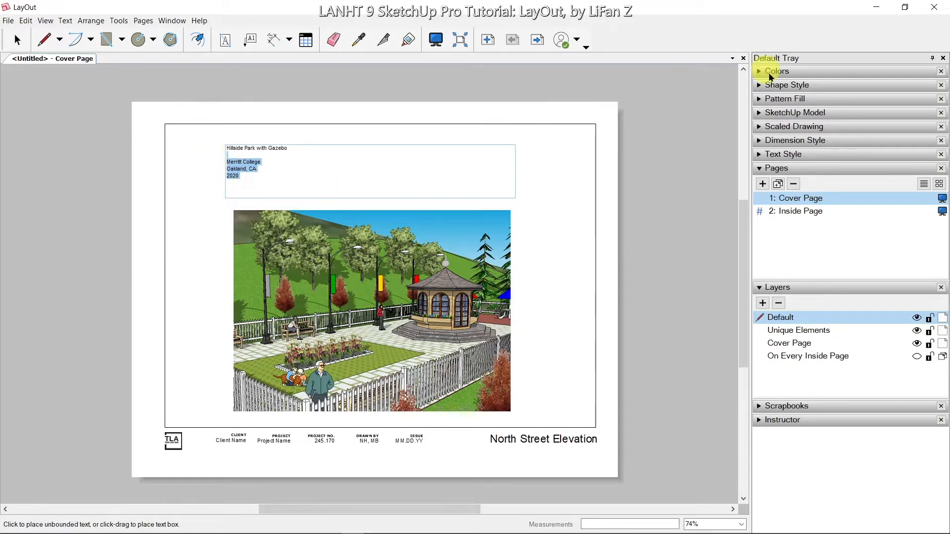
left_click(758, 169)
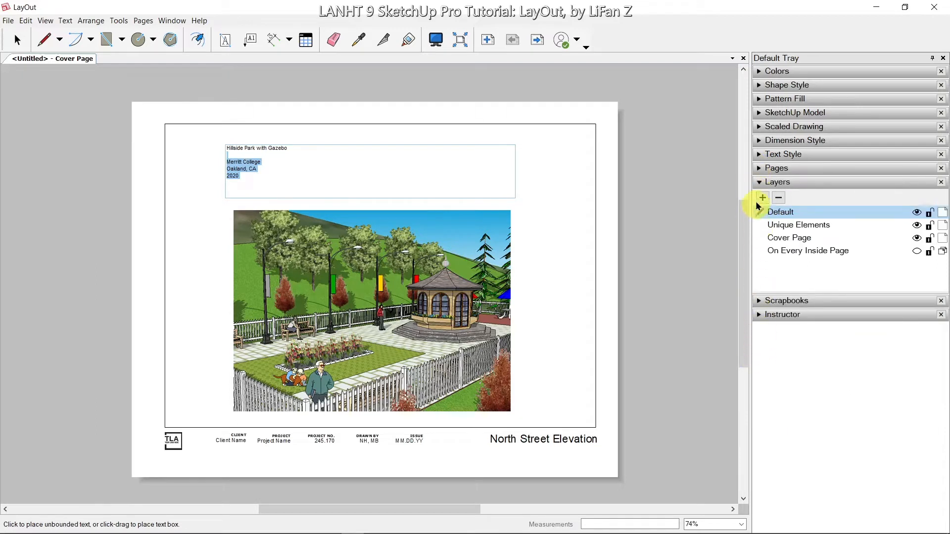
left_click(758, 182)
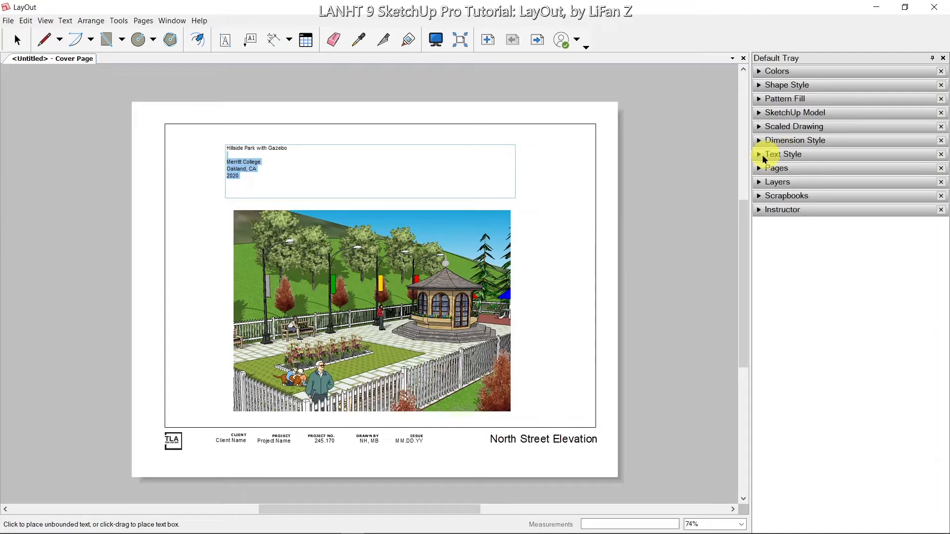
left_click(760, 157)
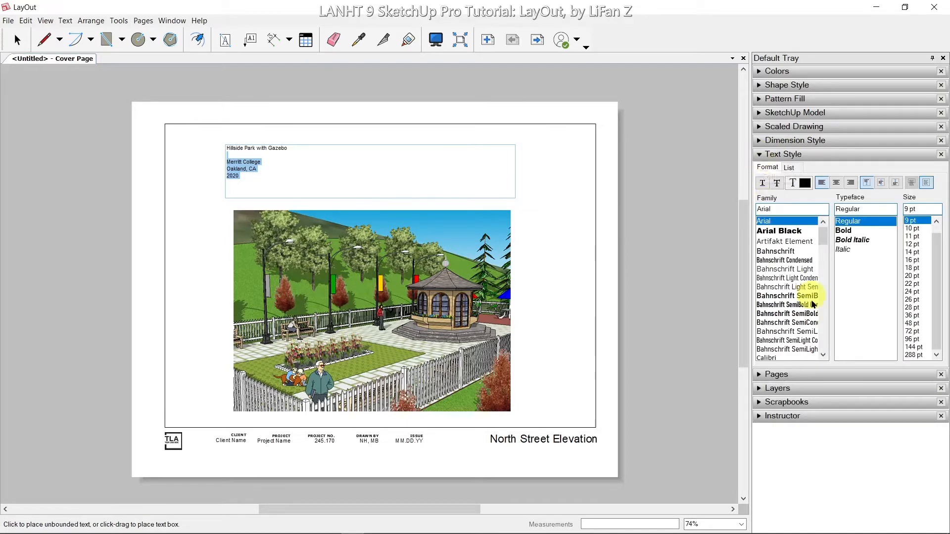
key("Escape")
left_click(239, 159)
double_click(239, 155)
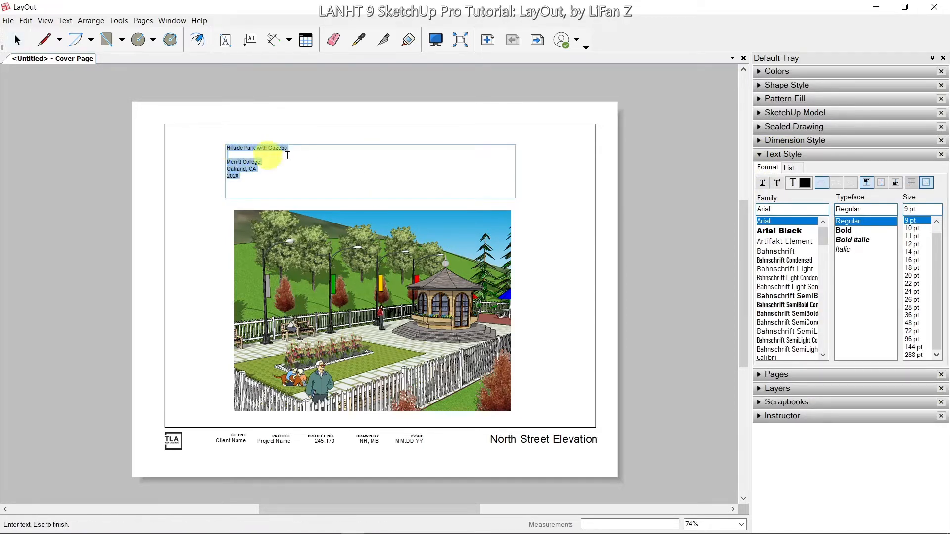
left_click(789, 232)
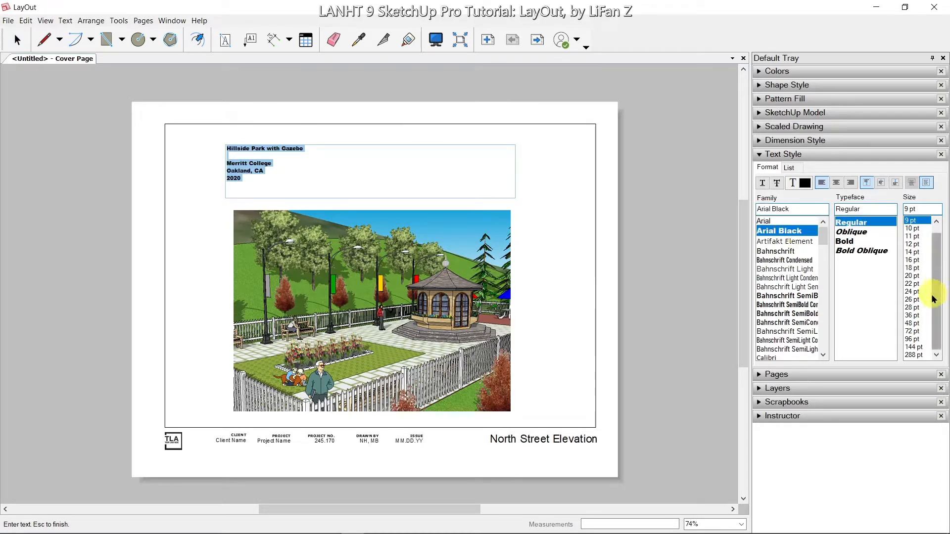
left_click(912, 284)
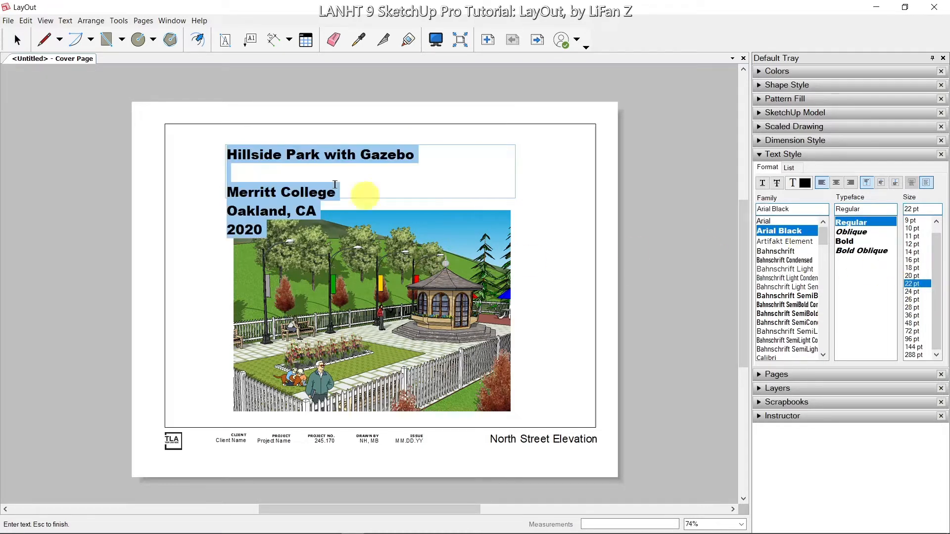
Format the "Merritt College", "Oakland, CA" and "2020" lines as 16 pt Bahnschrift and remove the blank line above them
left_click(293, 192)
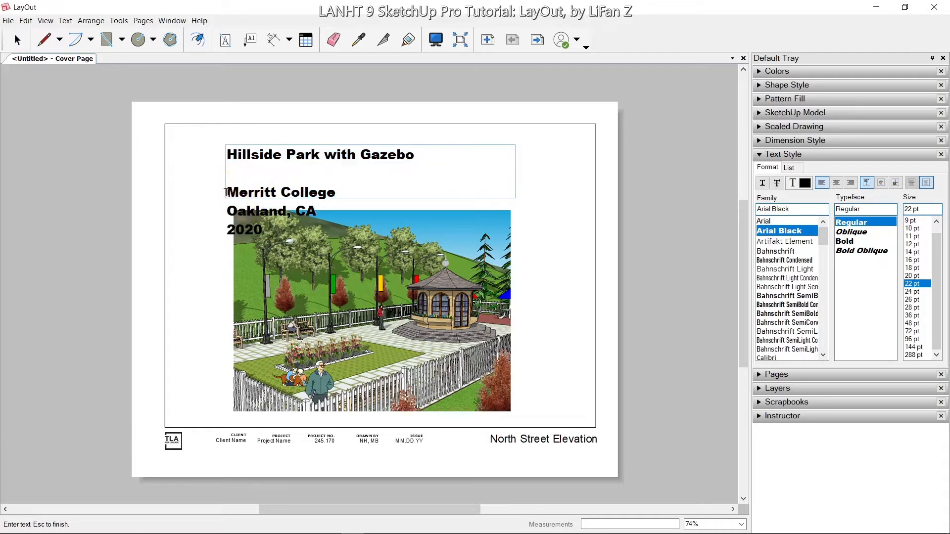
left_click_drag(228, 189, 272, 237)
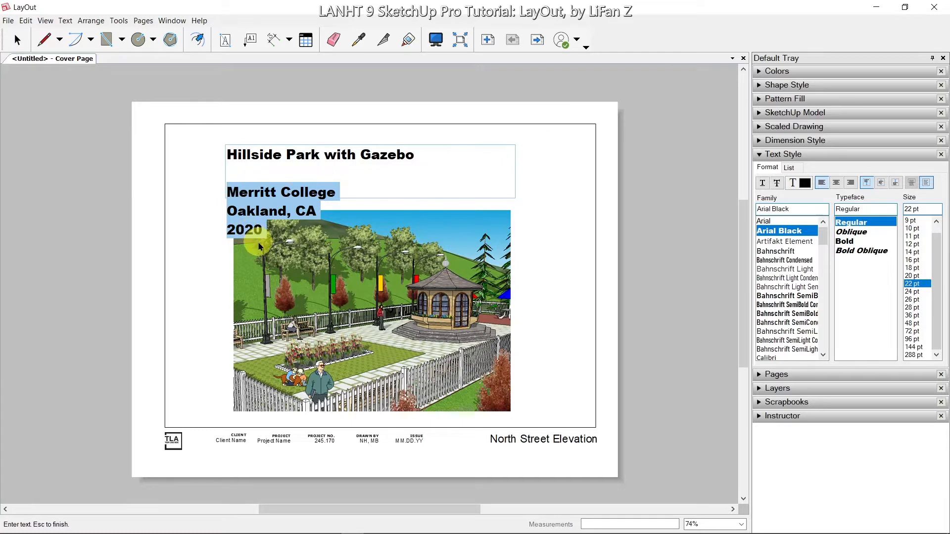
left_click(913, 260)
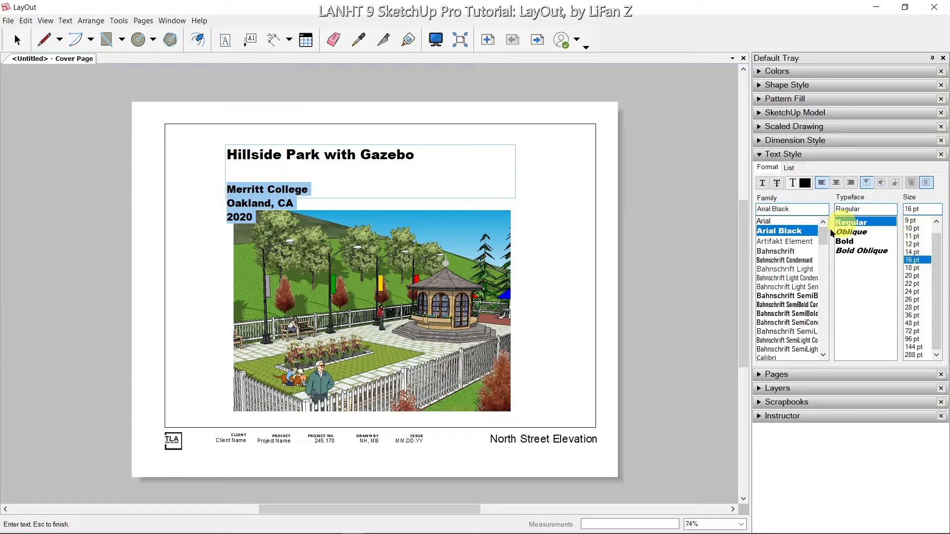
left_click(780, 252)
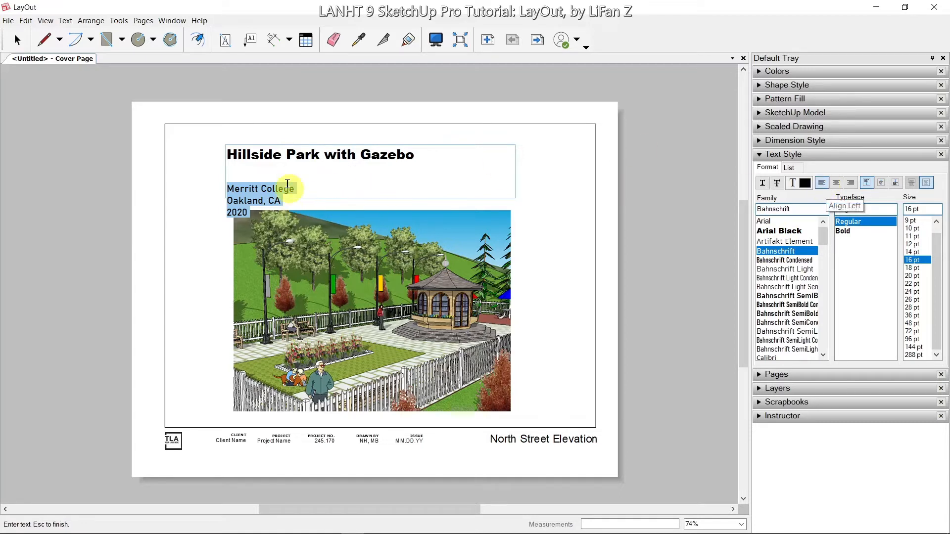
left_click(284, 168)
key("Delete")
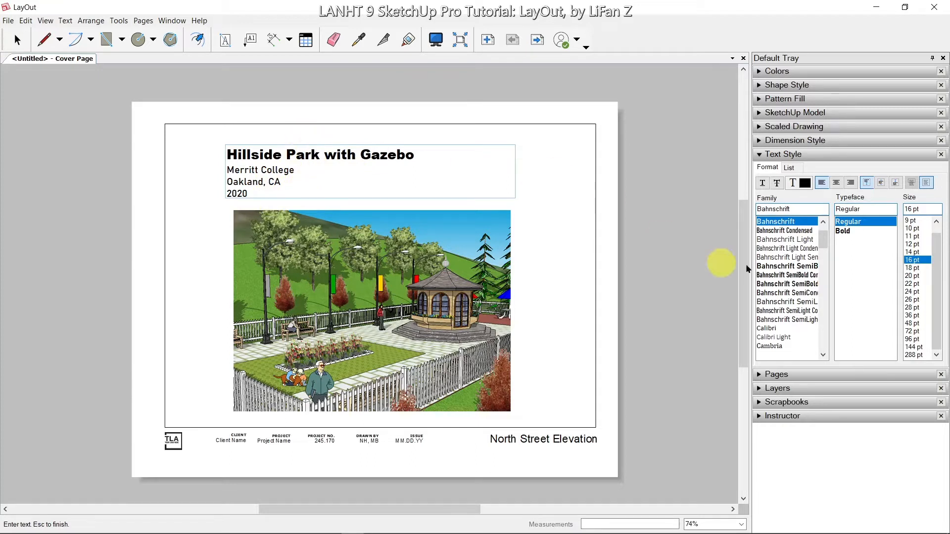
Center-align all four lines of the title text box and finish editing the text
left_click(836, 183)
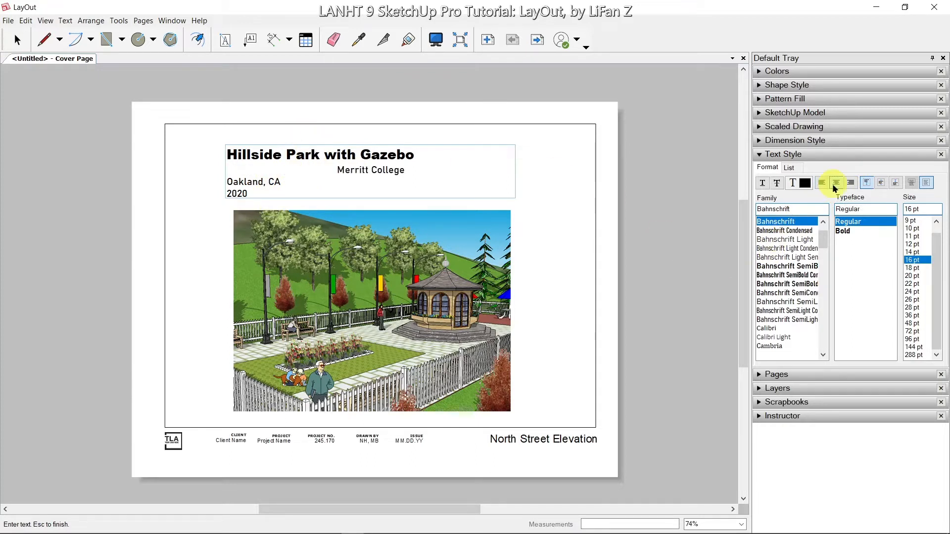
key("ctrl+z")
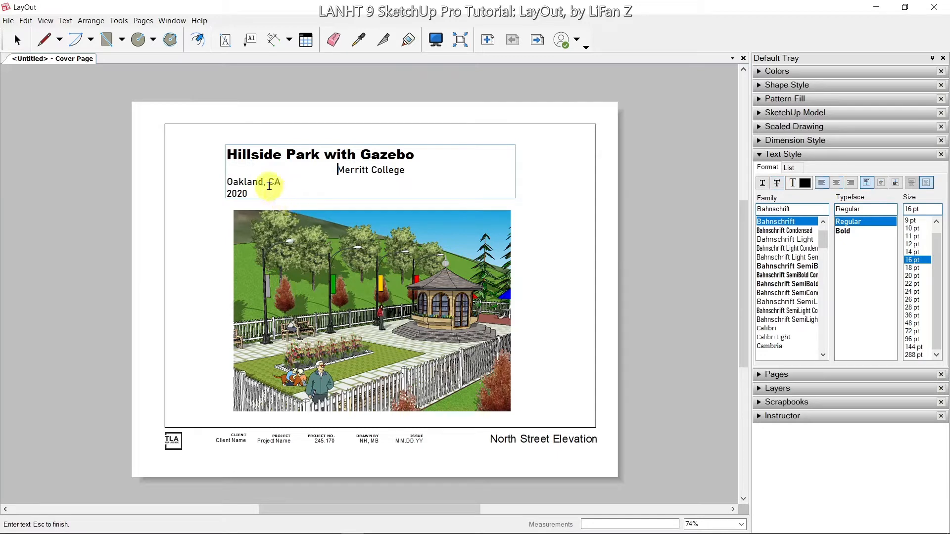
left_click_drag(260, 191, 221, 155)
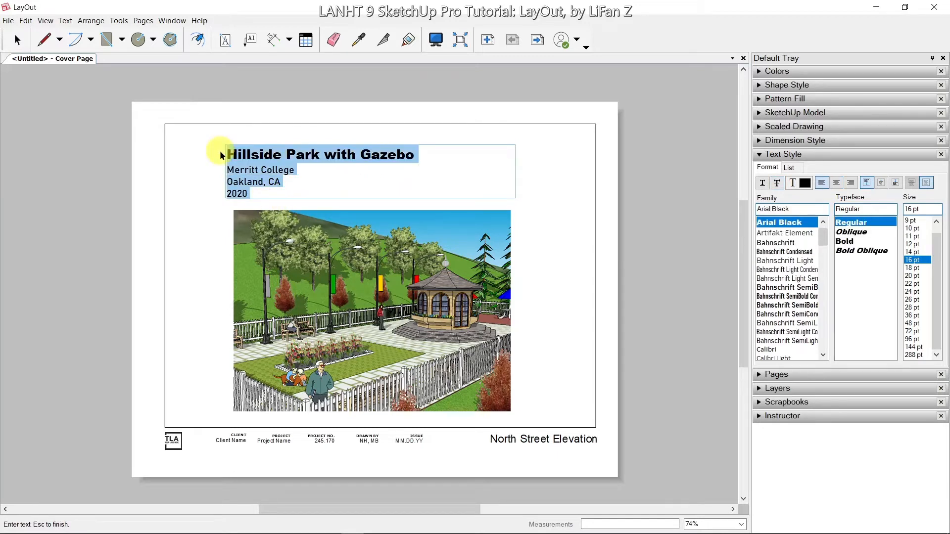
left_click(835, 184)
key("Escape")
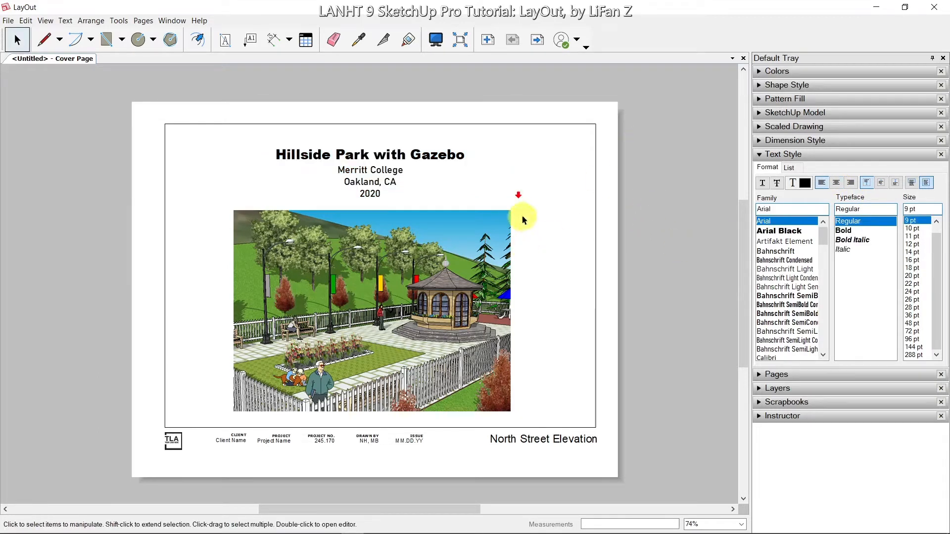
Extend the title text box downward to the model viewport's upper edge so all of its text fits
left_click(519, 198)
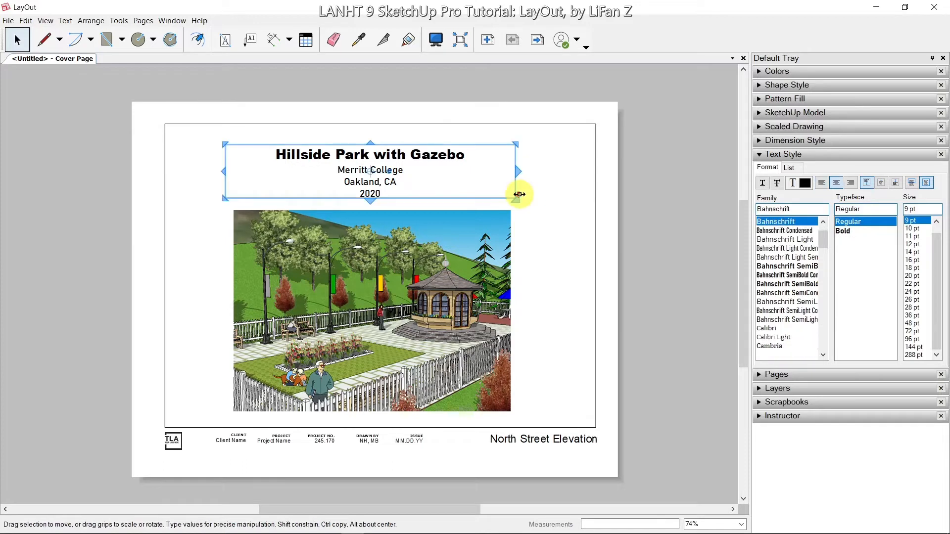
left_click_drag(371, 199, 370, 210)
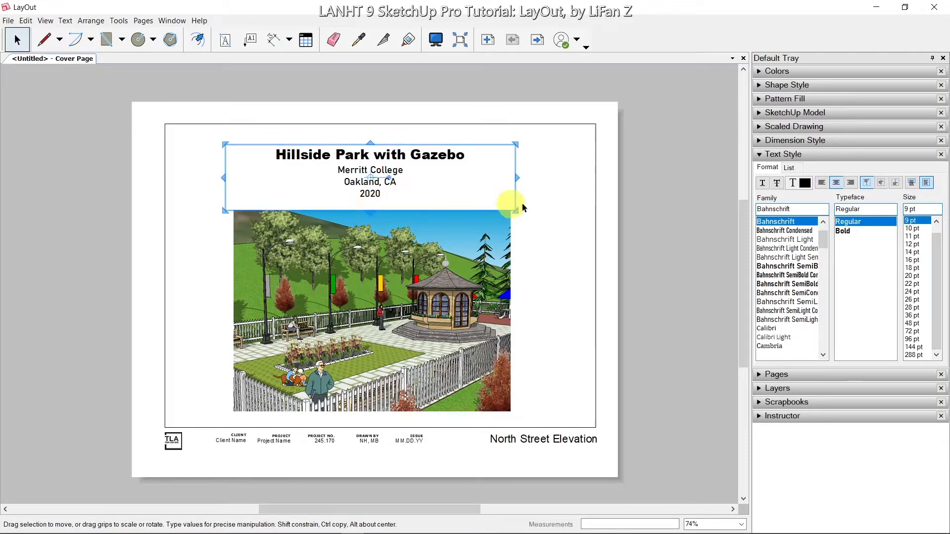
left_click(645, 215)
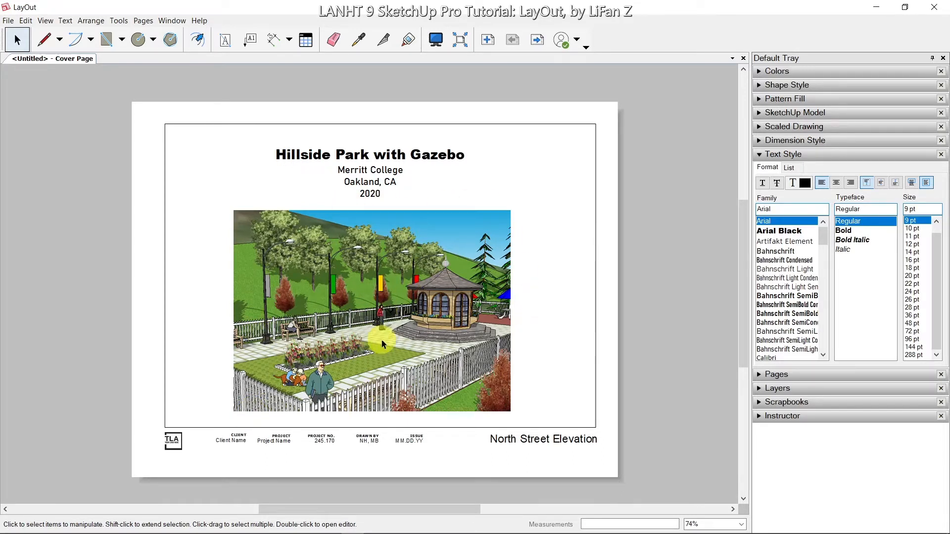
Collapse the text style settings, show the page and layer lists, and switch to the Inside Page
left_click(759, 155)
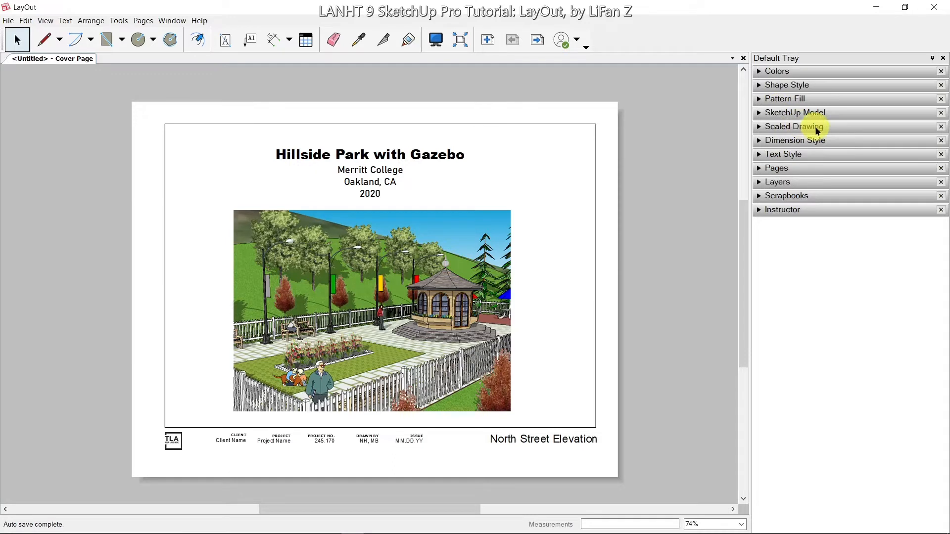
left_click(759, 169)
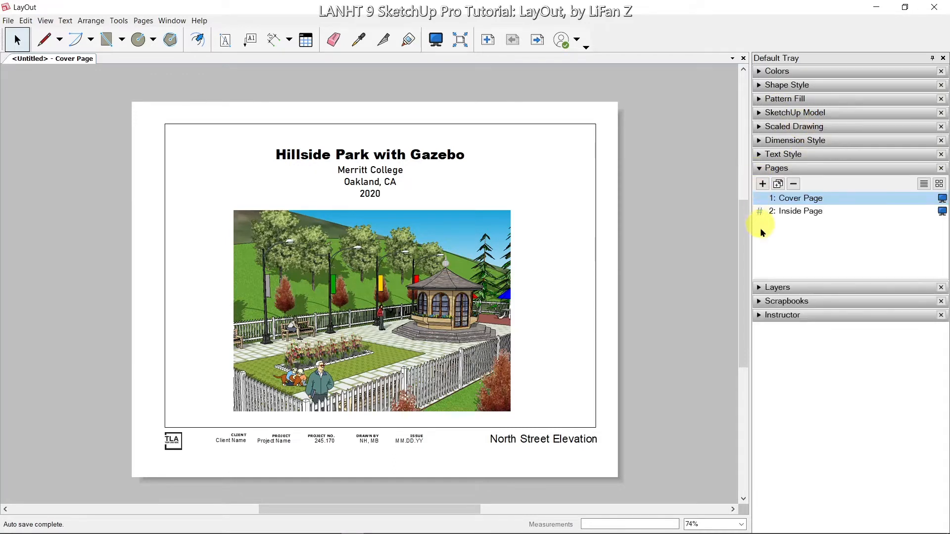
left_click(757, 287)
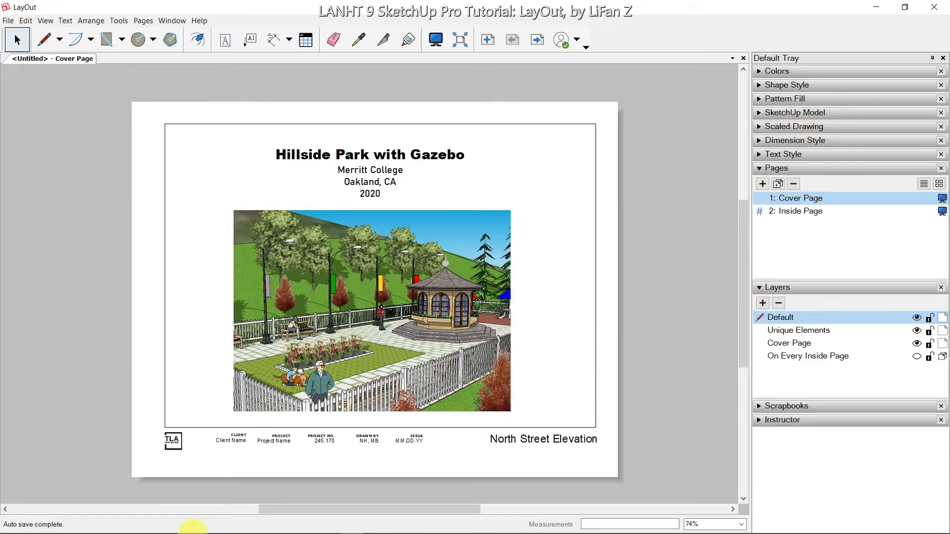
left_click(797, 212)
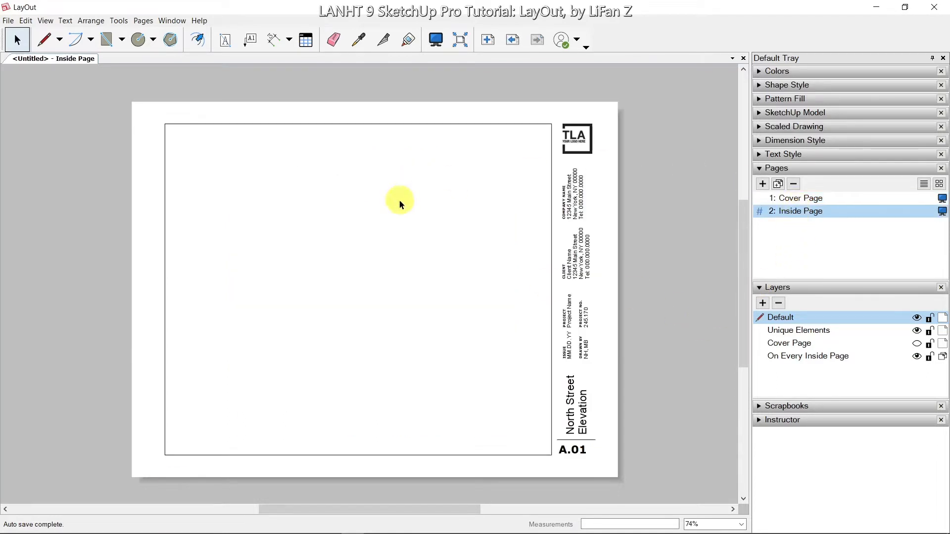
Replace the "North Street Elevation" title in the Inside Page titleblock with "Plan and" and "Elevation" on two lines
double_click(572, 414)
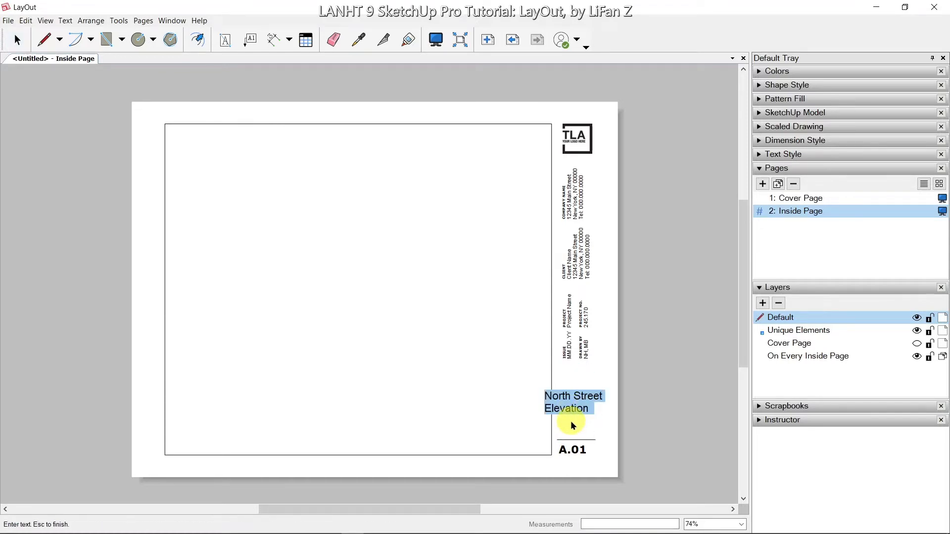
type("P")
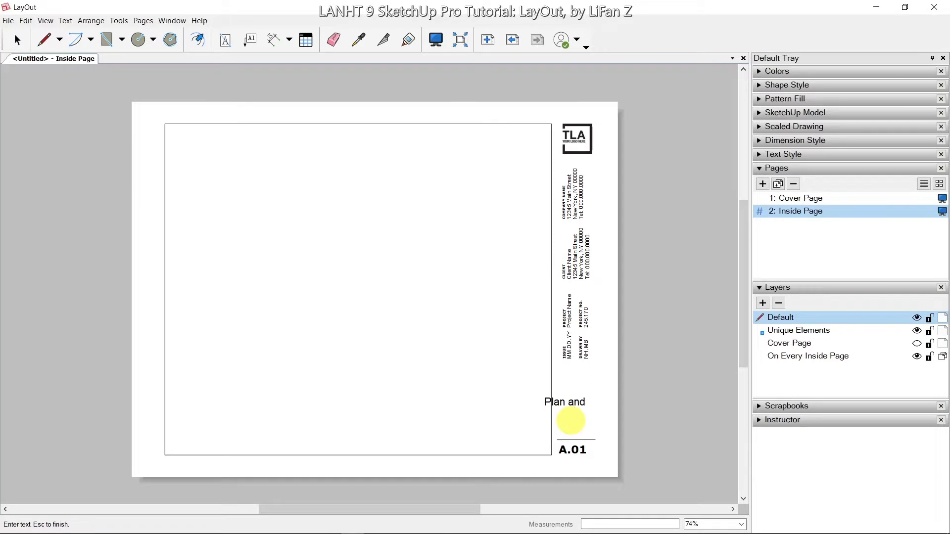
type("lan and")
key("Return")
type("Elevation")
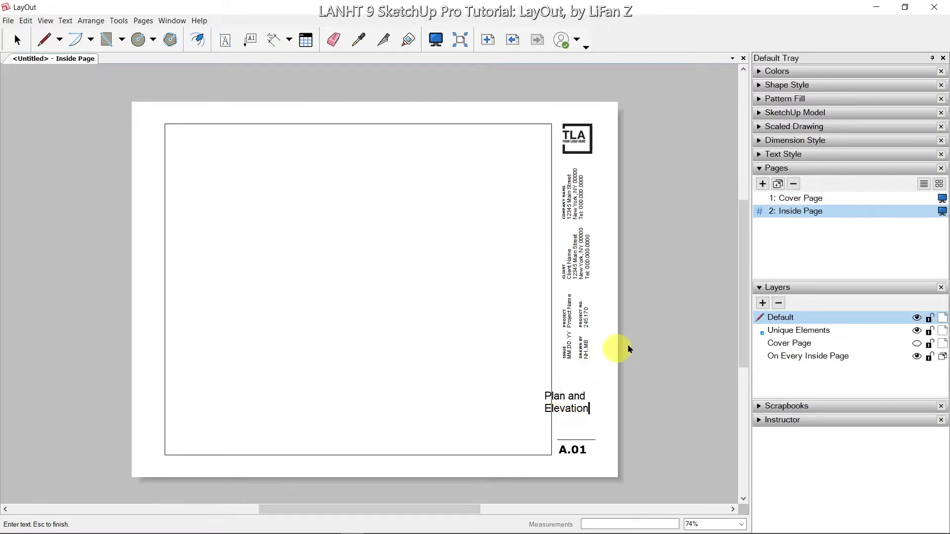
key("Escape")
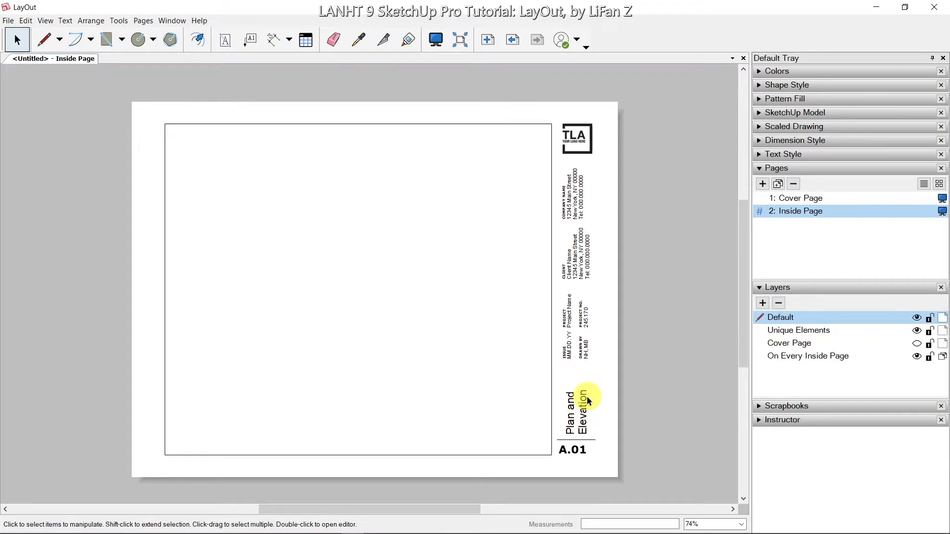
Insert the SketchUp model gazebo4 on the Inside Page
left_click(8, 22)
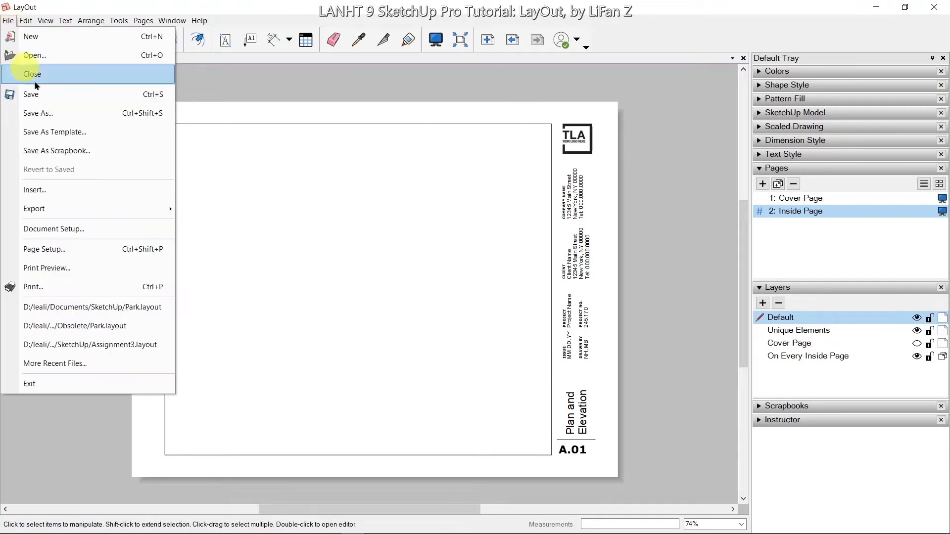
left_click(48, 189)
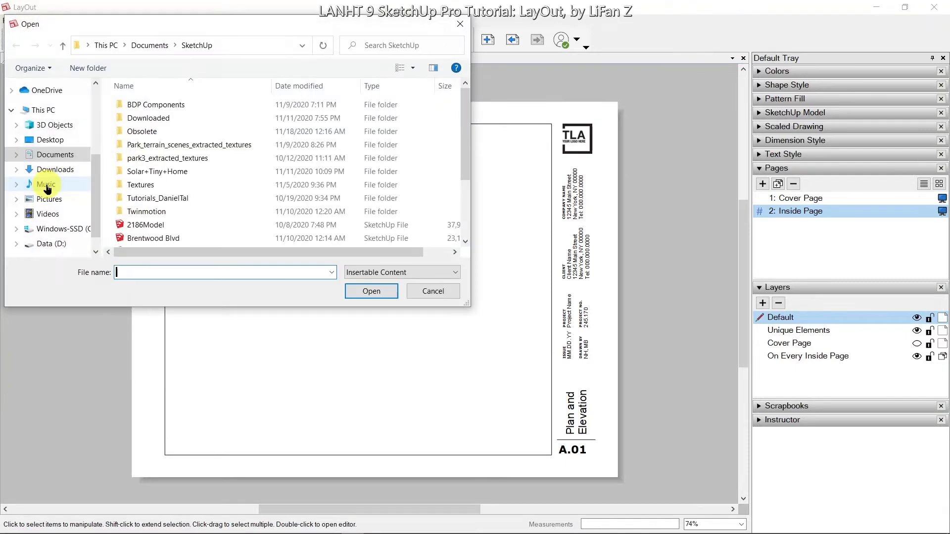
scroll(163, 163, "down", 1)
scroll(164, 163, "down", 1)
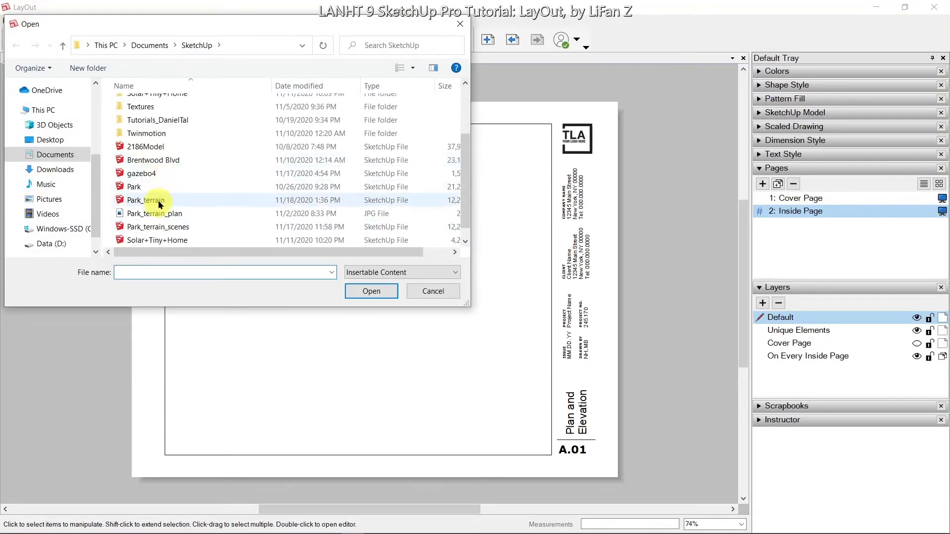
left_click(149, 173)
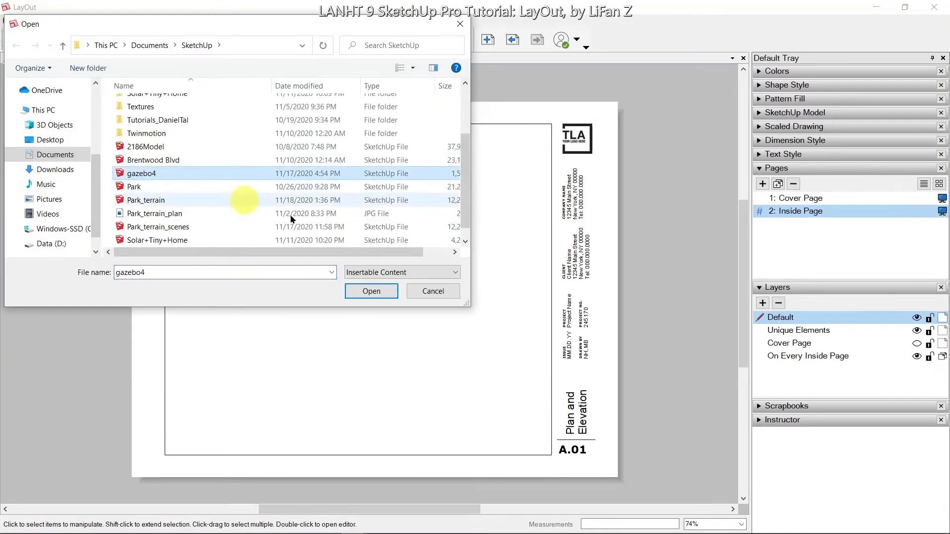
left_click(380, 294)
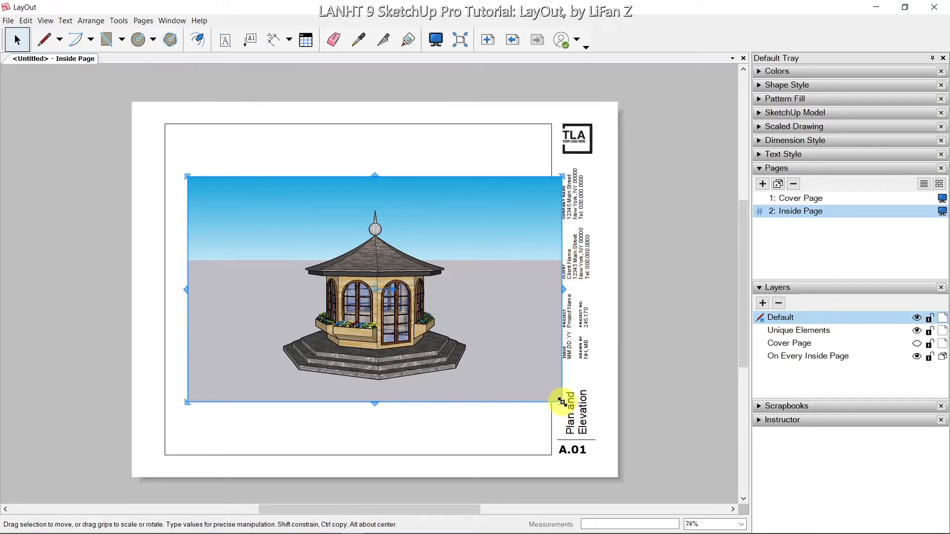
Shrink the gazebo viewport, place it in the upper-left corner of the page frame, and set its scene to Plan
left_click_drag(562, 403, 415, 324)
left_click_drag(356, 241, 343, 197)
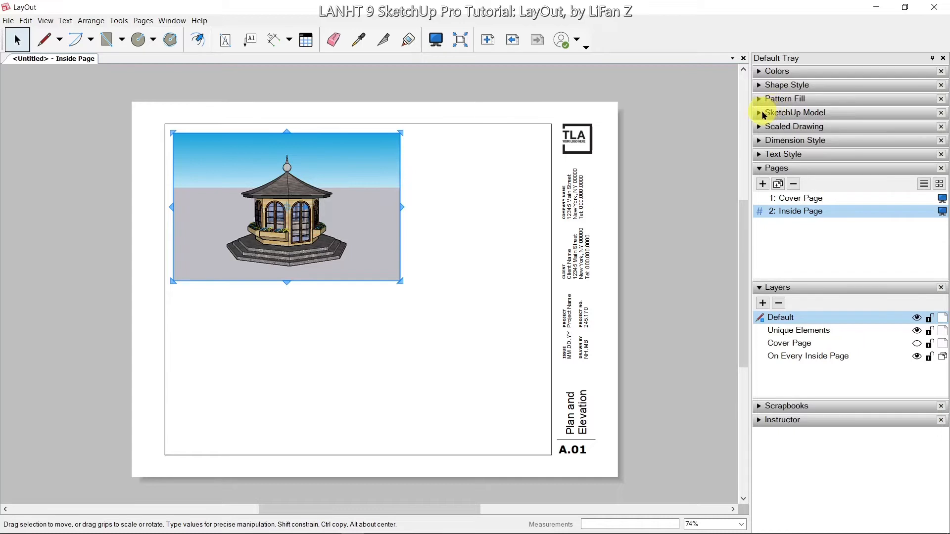
left_click(760, 113)
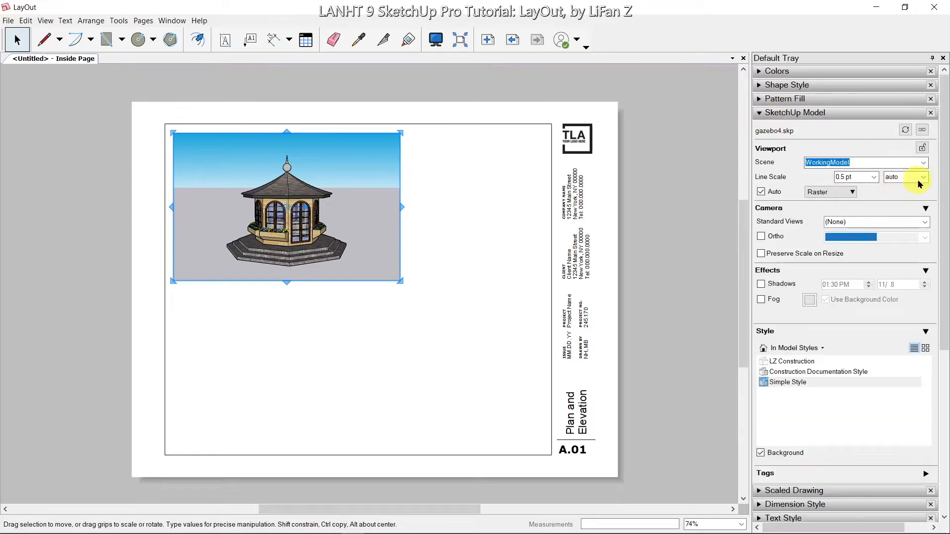
left_click(923, 163)
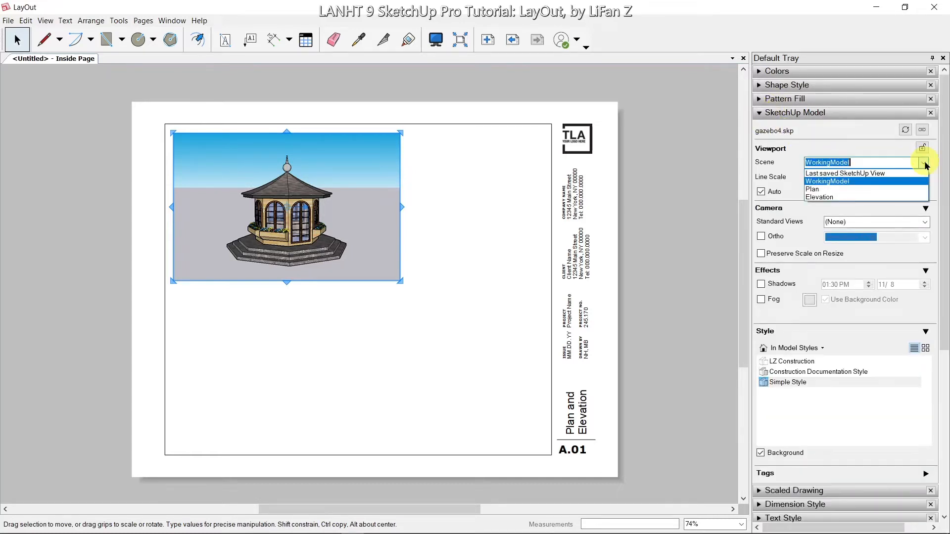
left_click(917, 193)
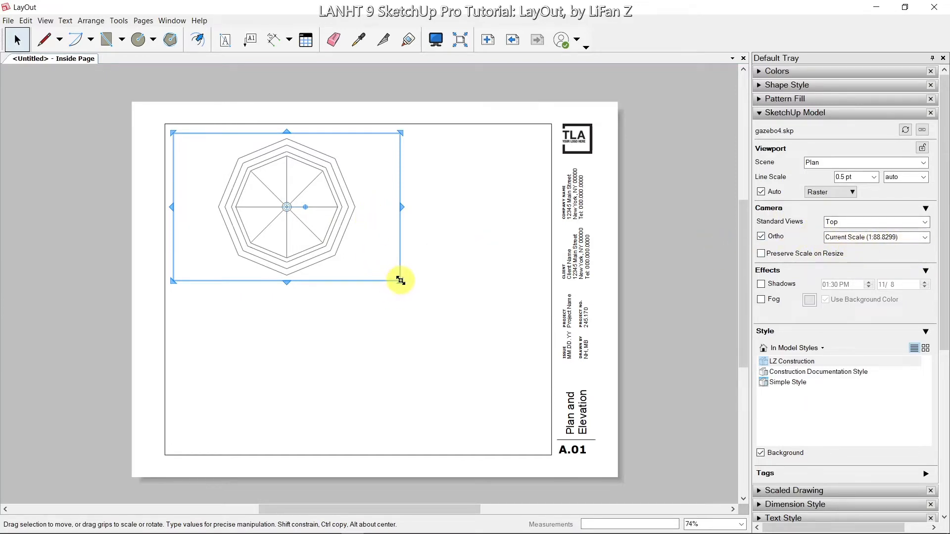
Enlarge the plan viewport slightly and set its orthographic scale to 1/8" = 1'-0" (1:96)
left_click_drag(401, 280, 408, 295)
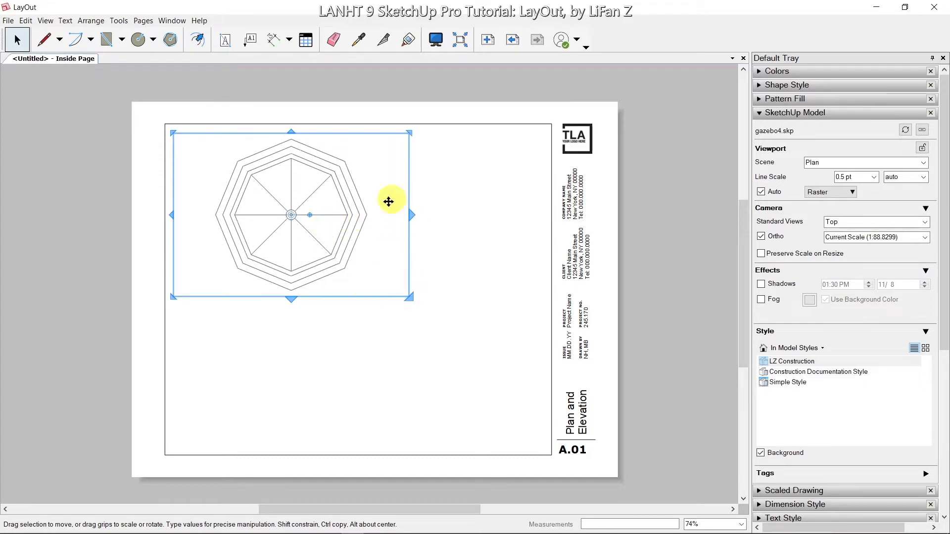
left_click(925, 238)
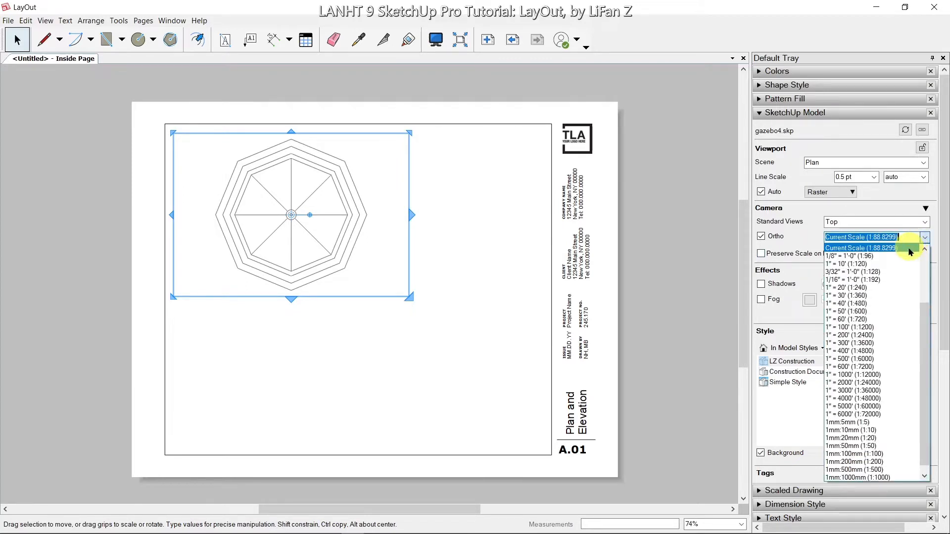
left_click(884, 257)
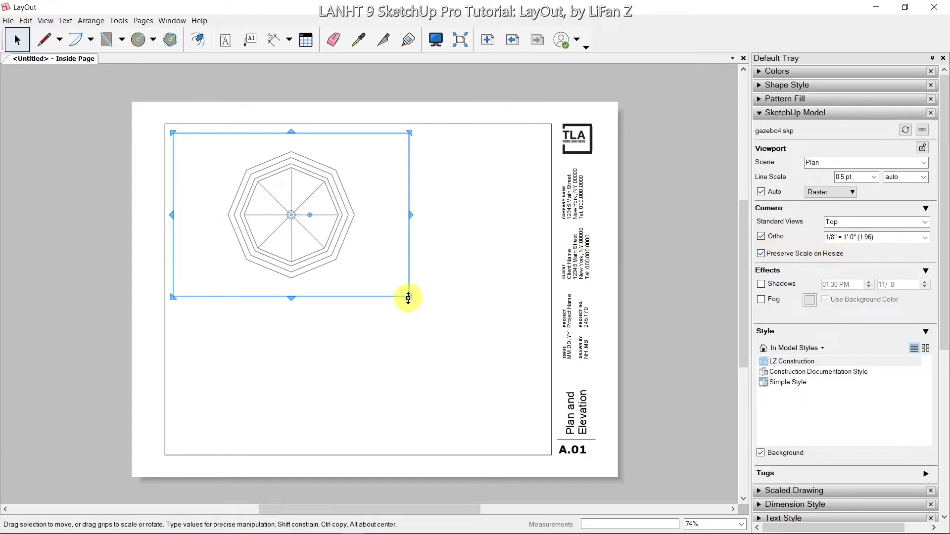
Crop the plan viewport's edges closely around the gazebo, shift it slightly left, and deselect it
left_click_drag(408, 297, 366, 278)
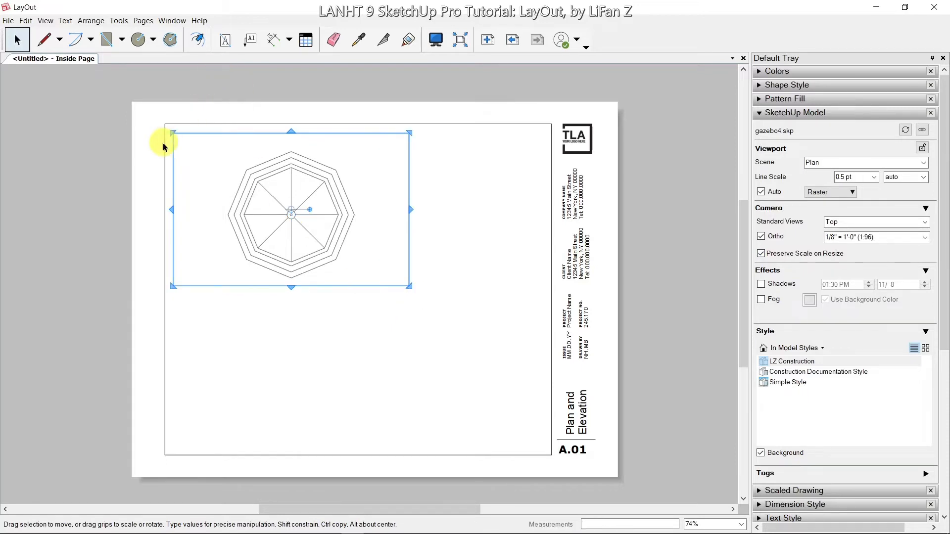
left_click_drag(172, 133, 214, 140)
left_click_drag(409, 210, 362, 215)
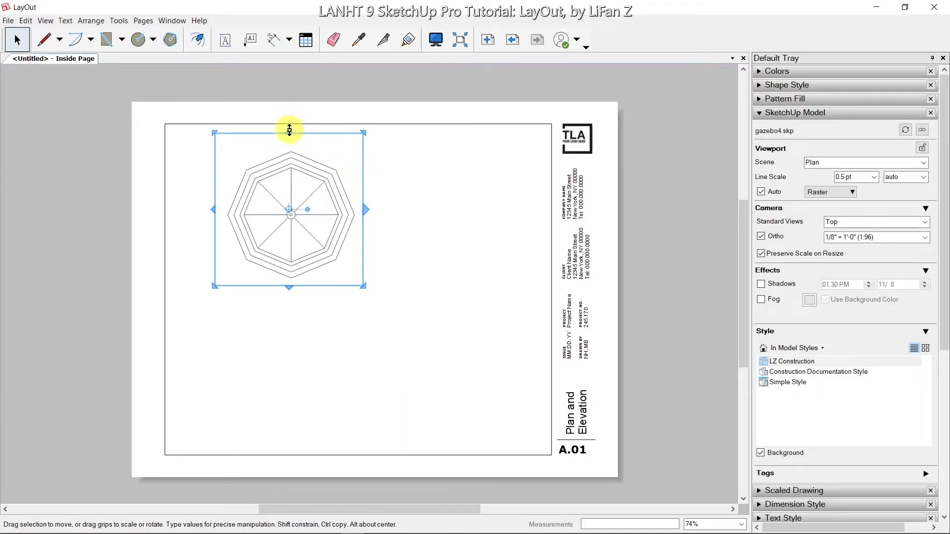
left_click_drag(290, 130, 289, 143)
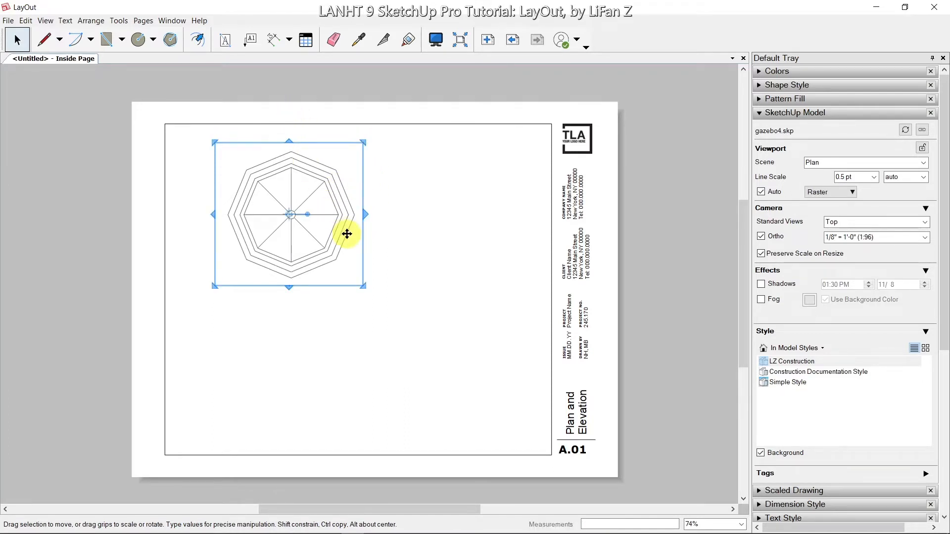
left_click_drag(332, 223, 317, 223)
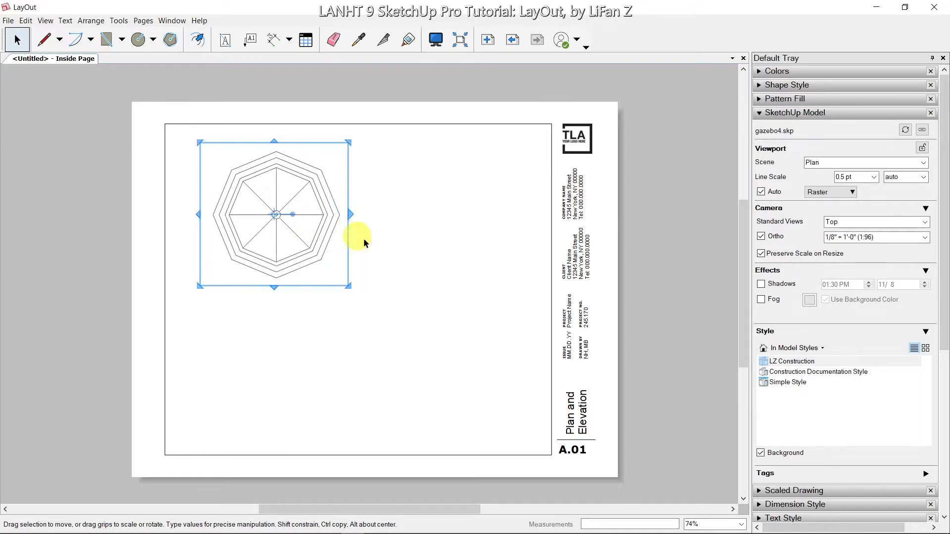
left_click(408, 221)
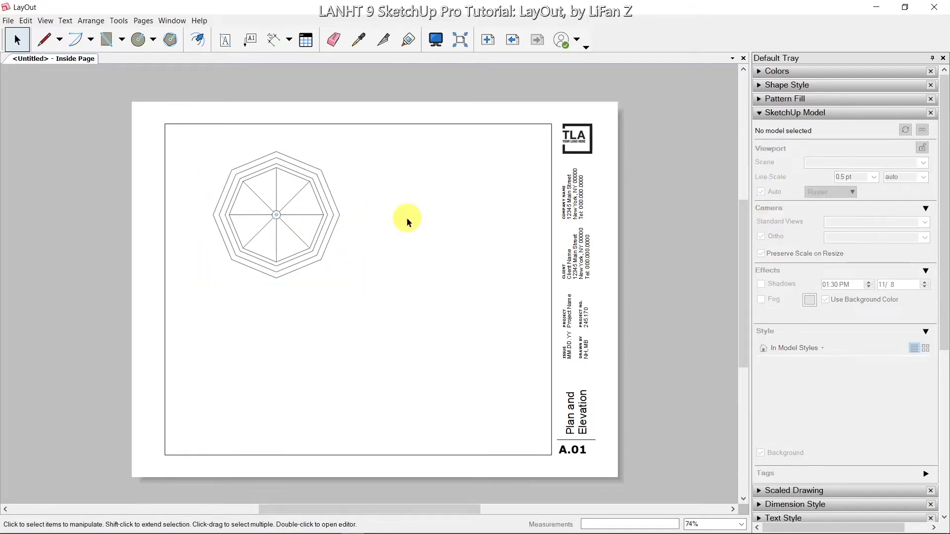
Copy the plan viewport about 3 17/32" to the right and 2 19/32" down into the lower-right of the page frame
left_click(299, 212)
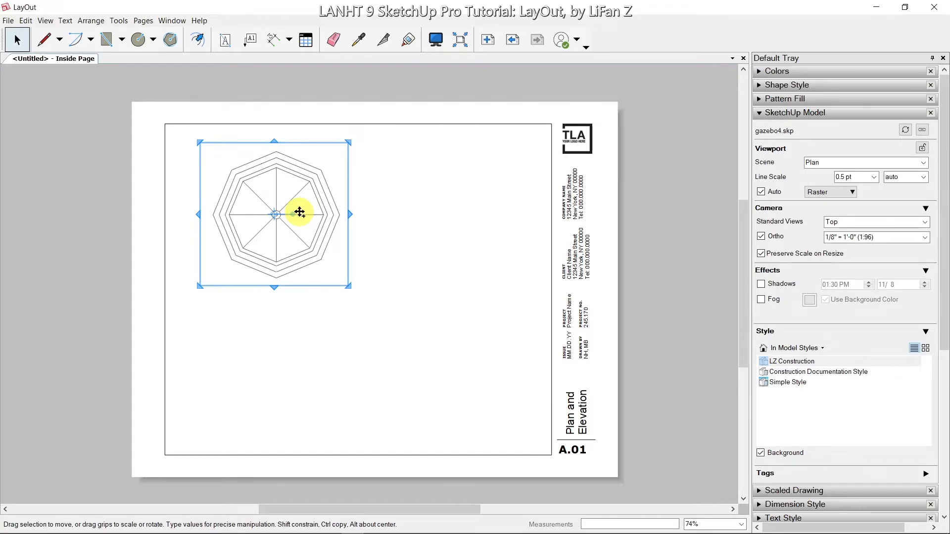
mouse_move(300, 213)
left_mouse_down()
mouse_move(329, 255)
mouse_move(381, 263)
mouse_move(448, 314)
mouse_move(503, 381)
mouse_move(422, 304)
mouse_move(418, 287)
mouse_move(432, 302)
mouse_move(427, 286)
left_mouse_up()
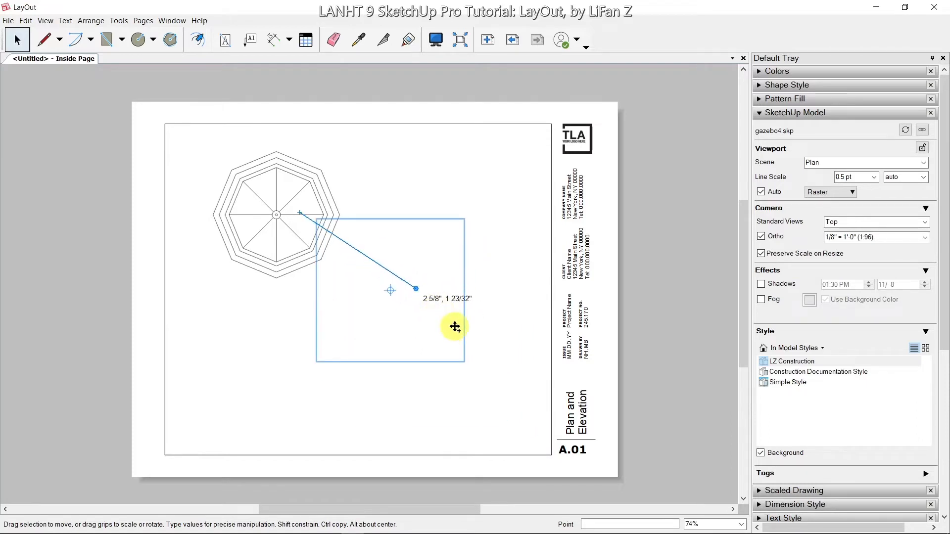
left_click_drag(455, 327, 456, 327, "ctrl")
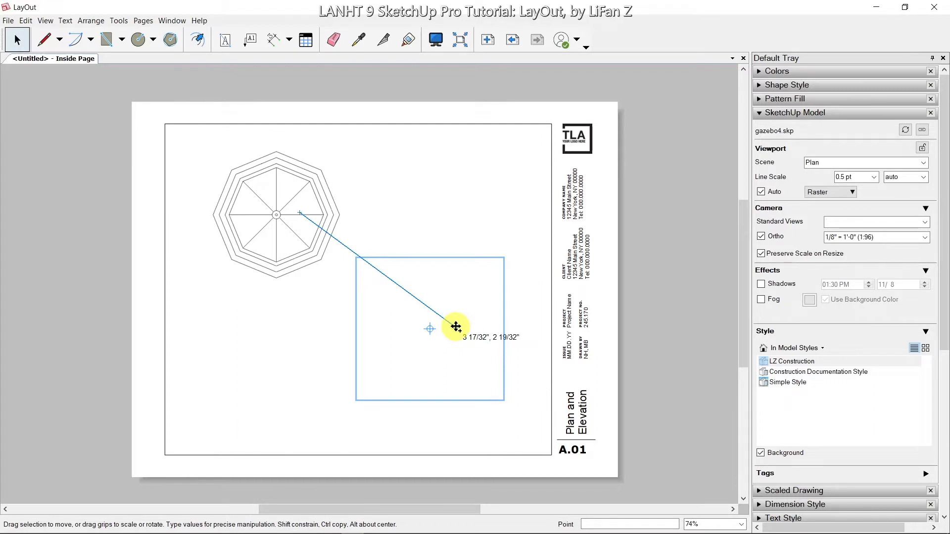
left_click_drag(456, 327, 456, 327, "ctrl")
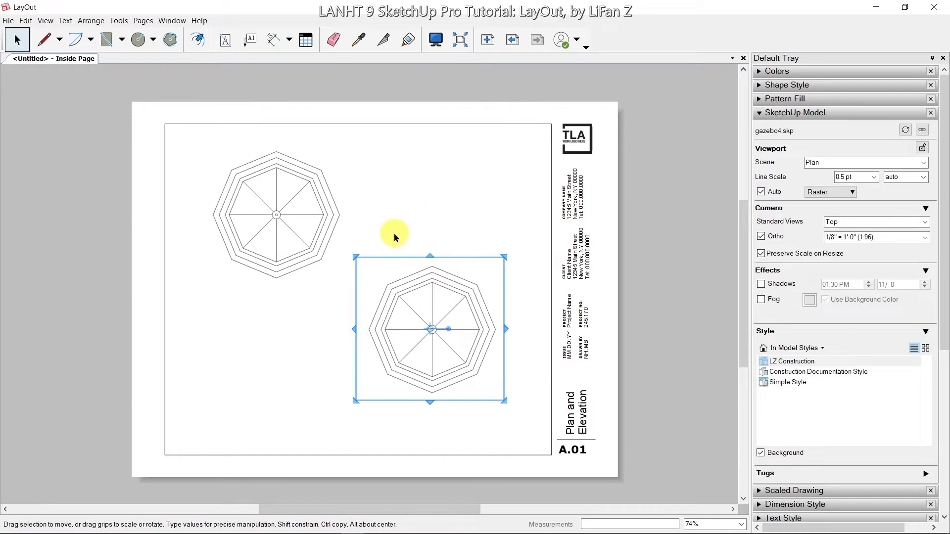
left_click(27, 21)
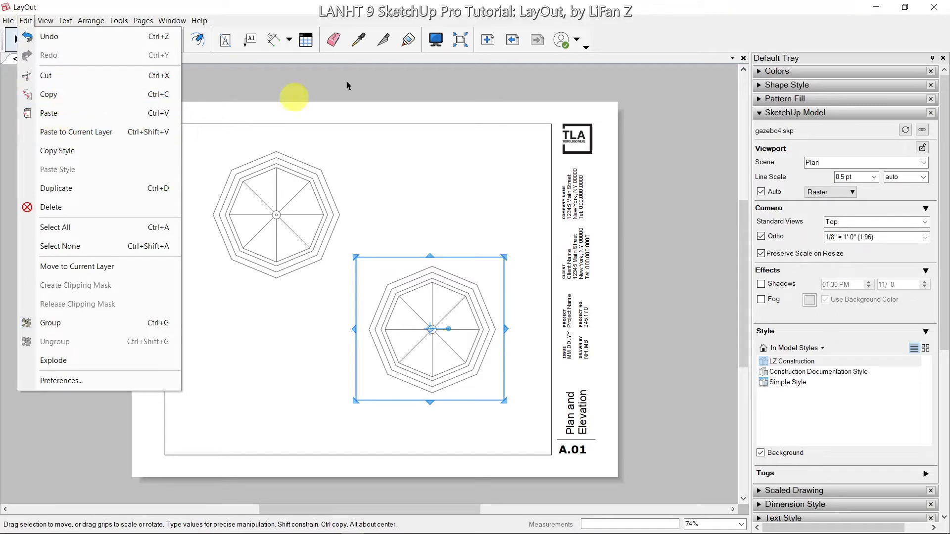
left_click(425, 92)
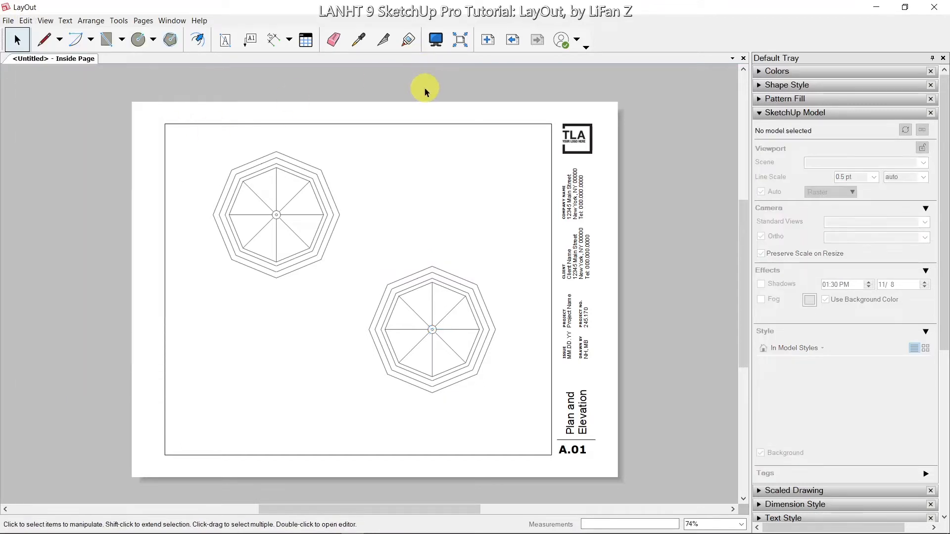
Set the copied viewport's scene to Elevation and its orthographic scale to 1/4" = 1'-0" (1:48)
left_click(428, 282)
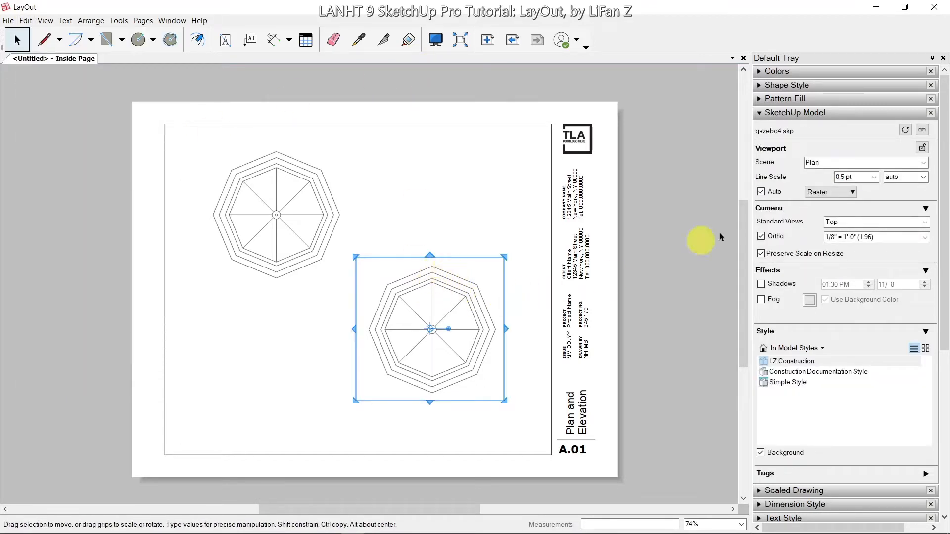
left_click(923, 164)
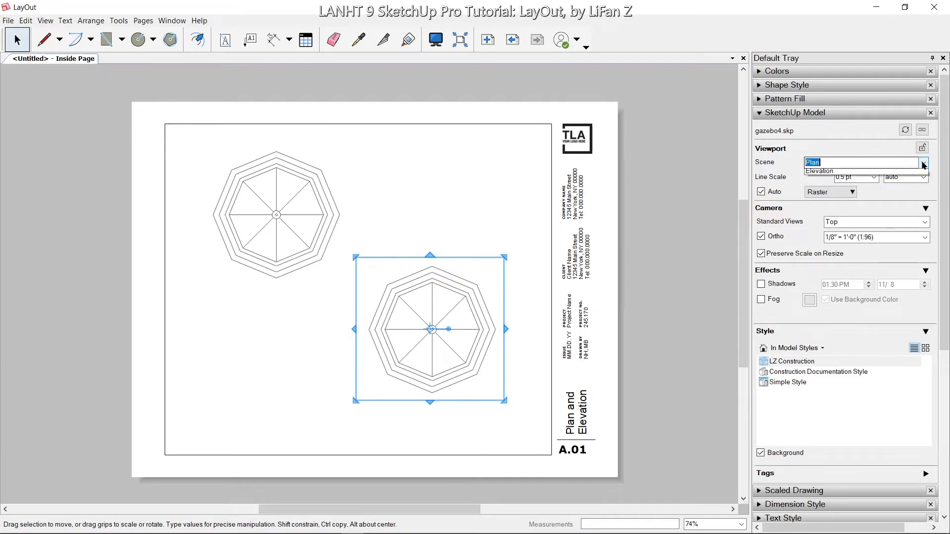
left_click(901, 197)
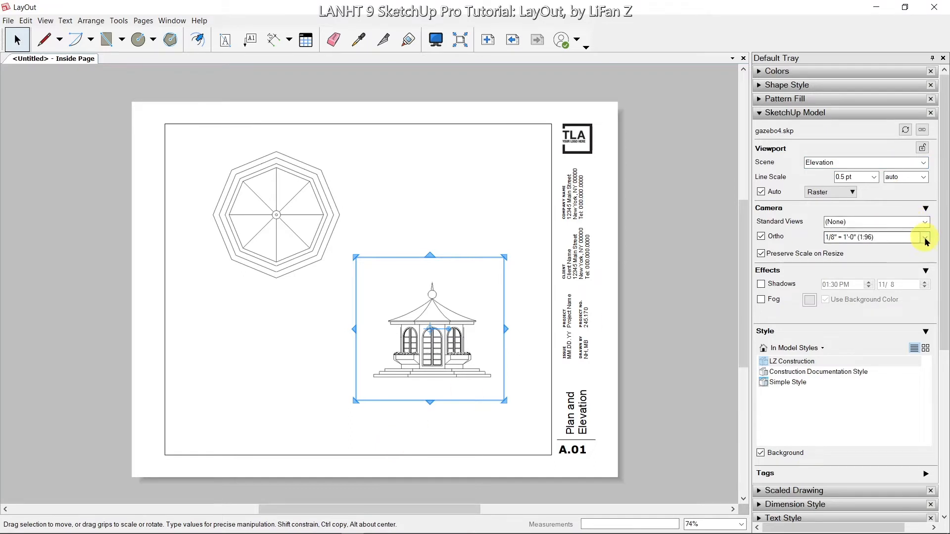
left_click(925, 238)
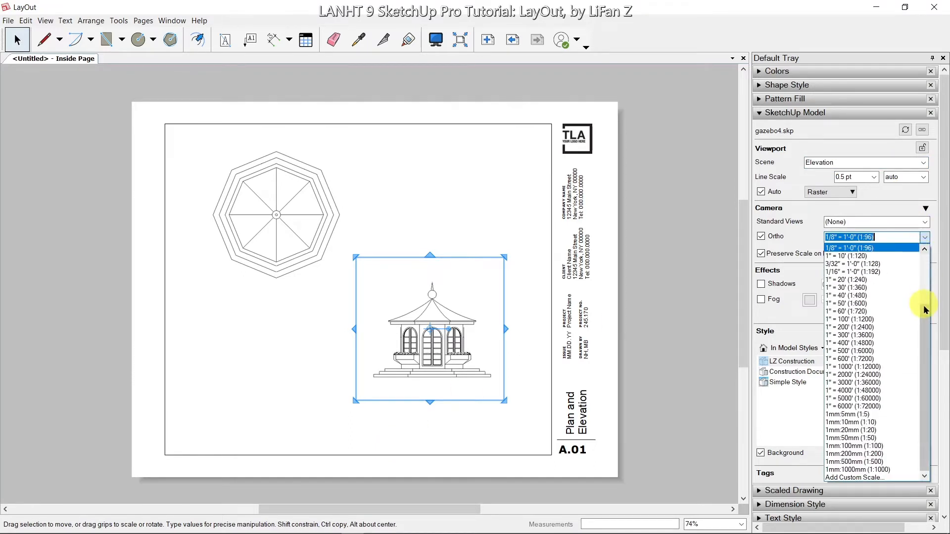
left_click_drag(926, 313, 921, 287)
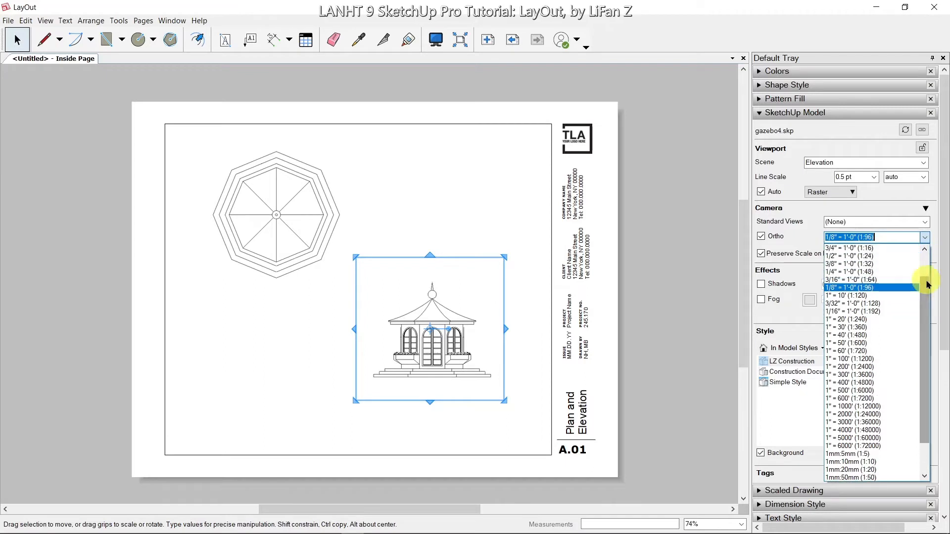
left_click(865, 272)
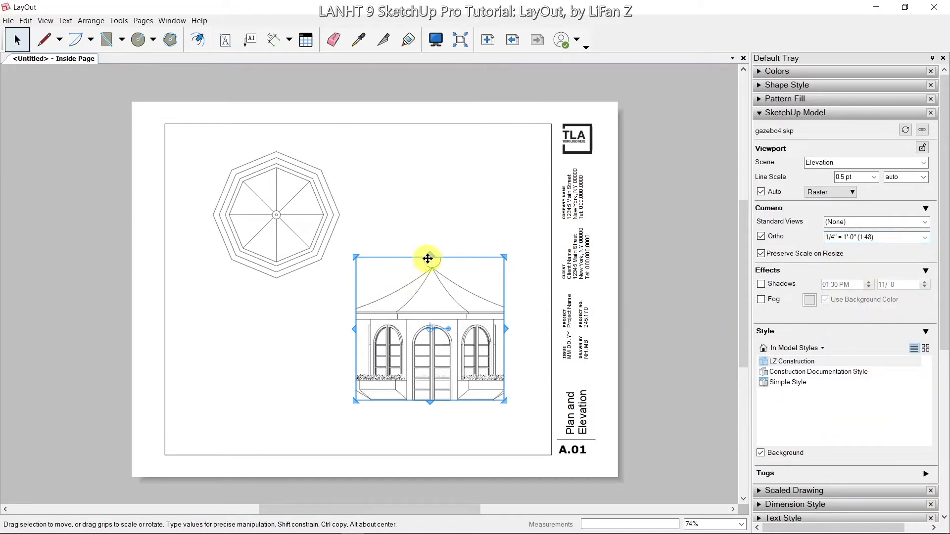
Extend all four edges of the elevation viewport so the whole gazebo, from finial to lowest step, fits inside
left_click_drag(430, 255, 427, 223)
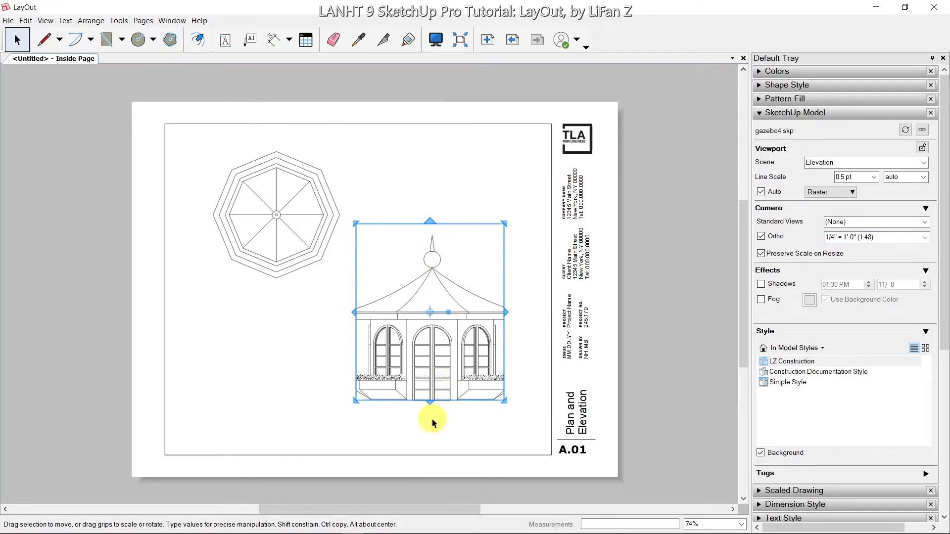
left_click_drag(430, 402, 431, 443)
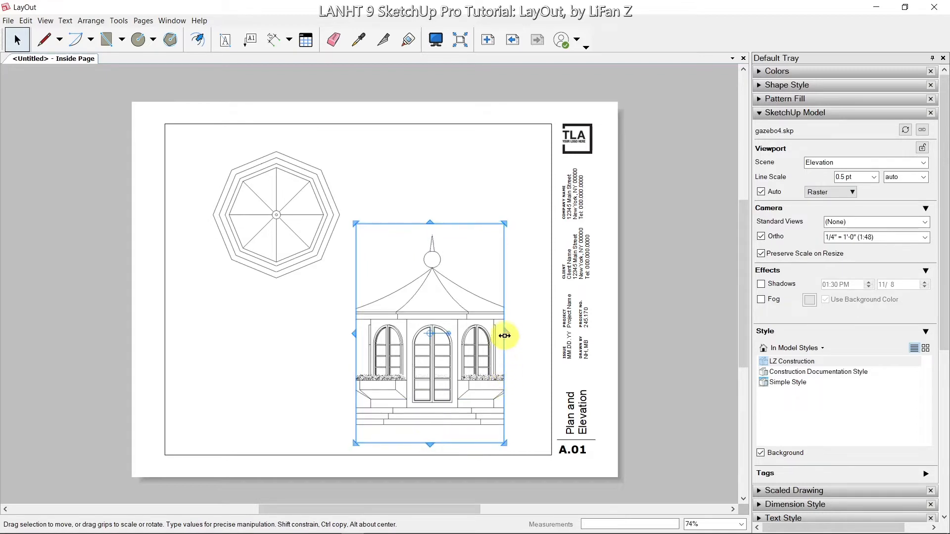
left_click_drag(505, 335, 534, 335)
left_click(375, 346)
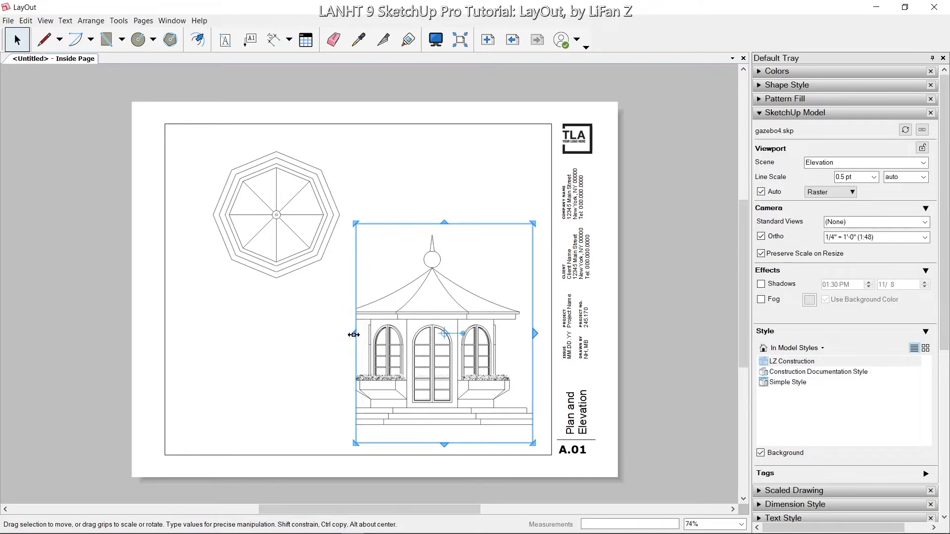
left_click_drag(352, 334, 312, 334)
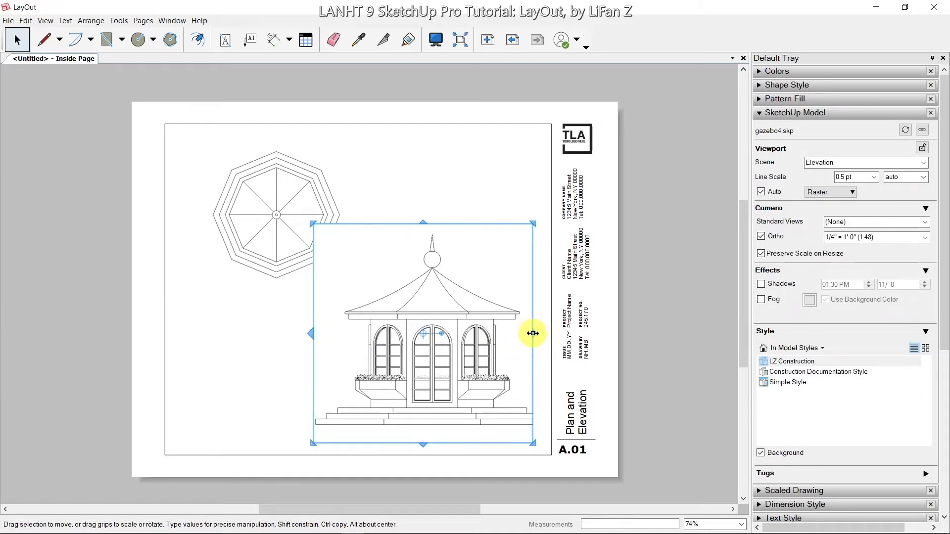
left_click_drag(533, 333, 551, 331)
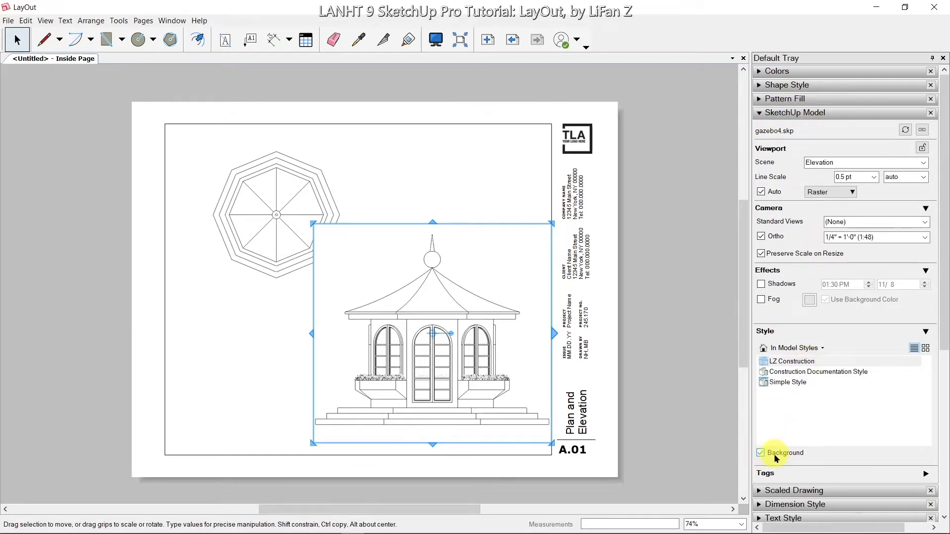
Turn off the elevation viewport's background, shift the viewport slightly up and to the left, and deselect it
left_click(760, 453)
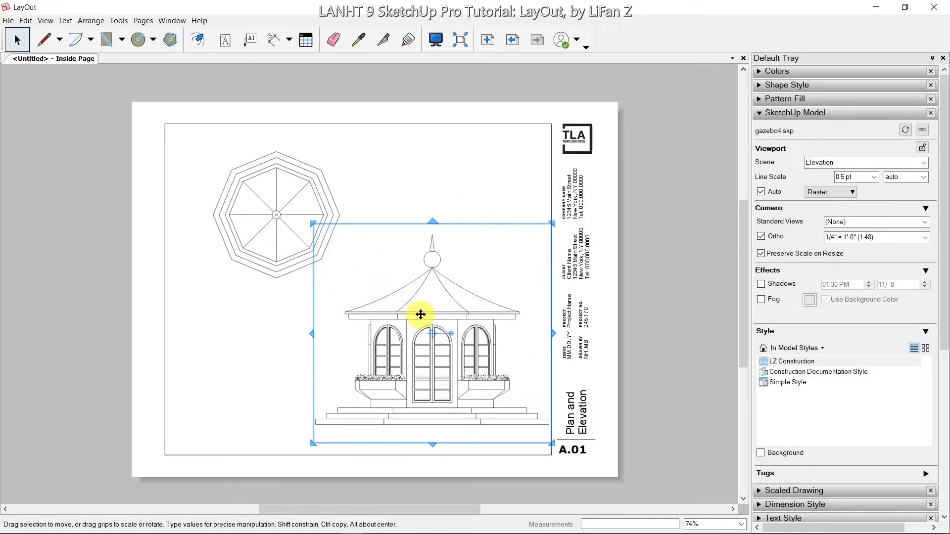
left_click_drag(422, 313, 407, 308)
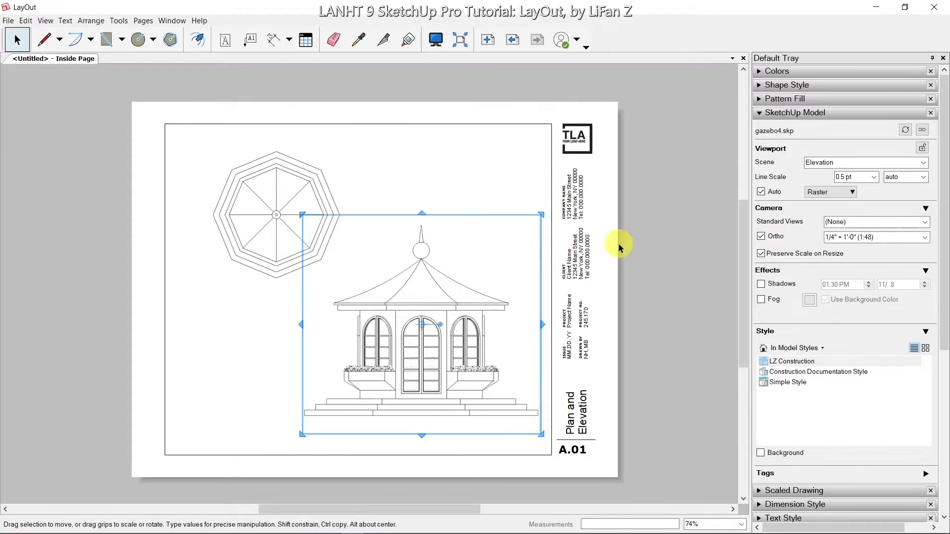
left_click(660, 237)
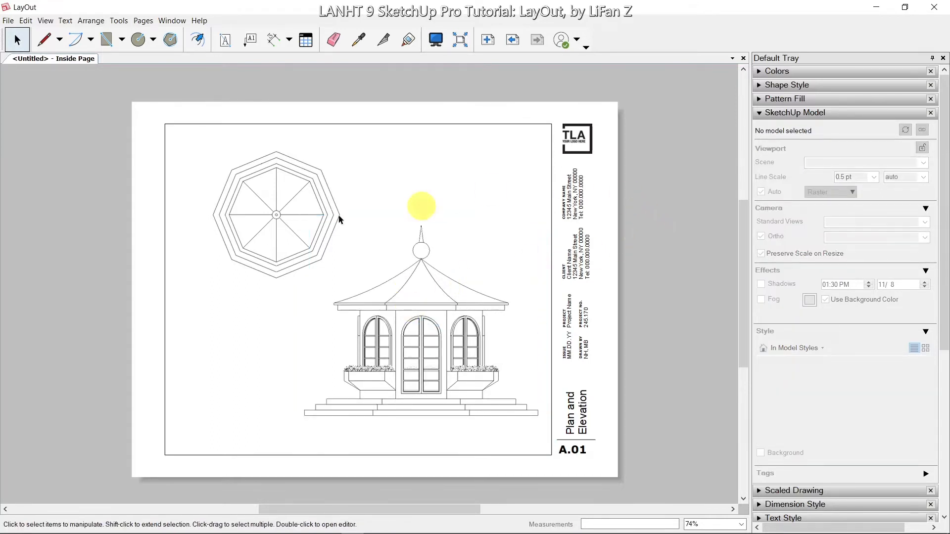
Shift the plan viewport slightly left, rotate it 22.5° so the octagon sits square to the page, and deselect it
left_click(262, 200)
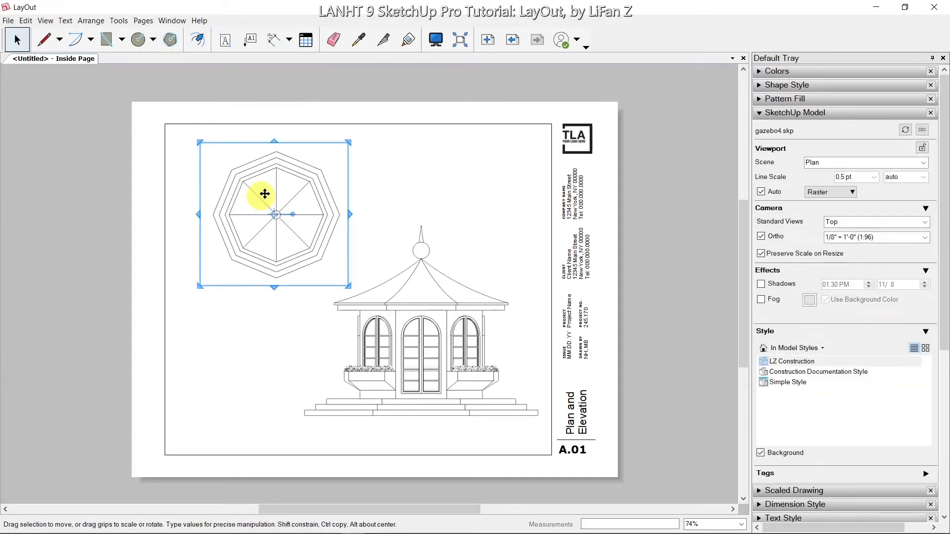
left_click_drag(302, 178, 295, 175)
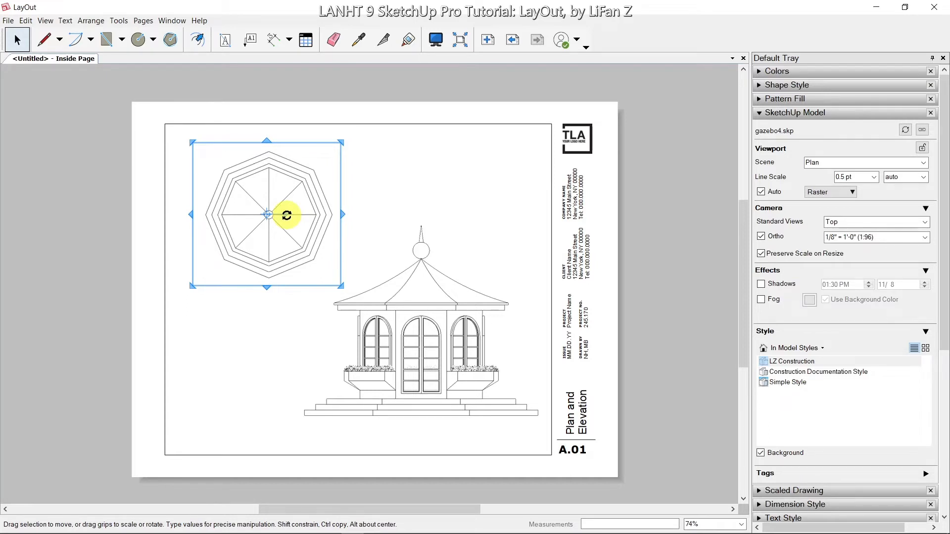
left_click_drag(286, 215, 339, 188)
left_click_drag(343, 183, 348, 191)
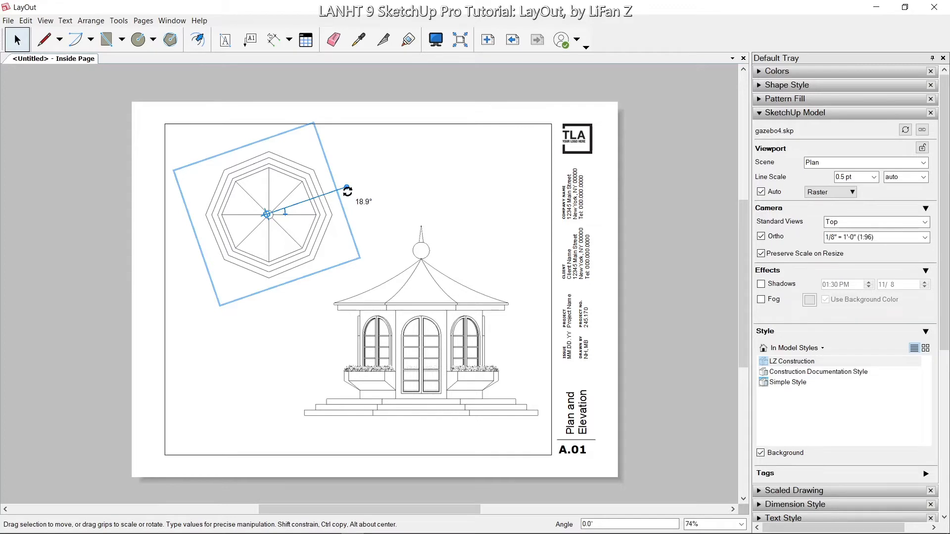
left_click_drag(348, 191, 347, 192)
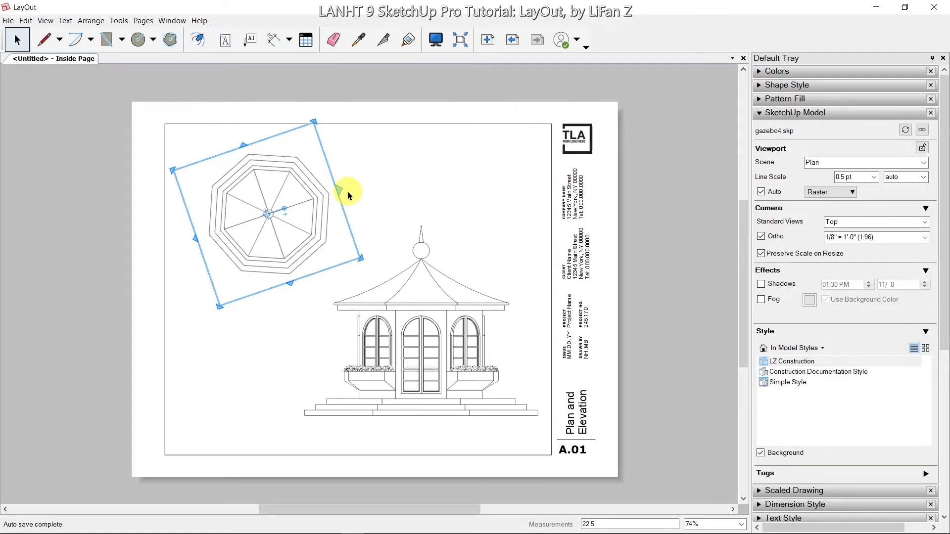
key("Return")
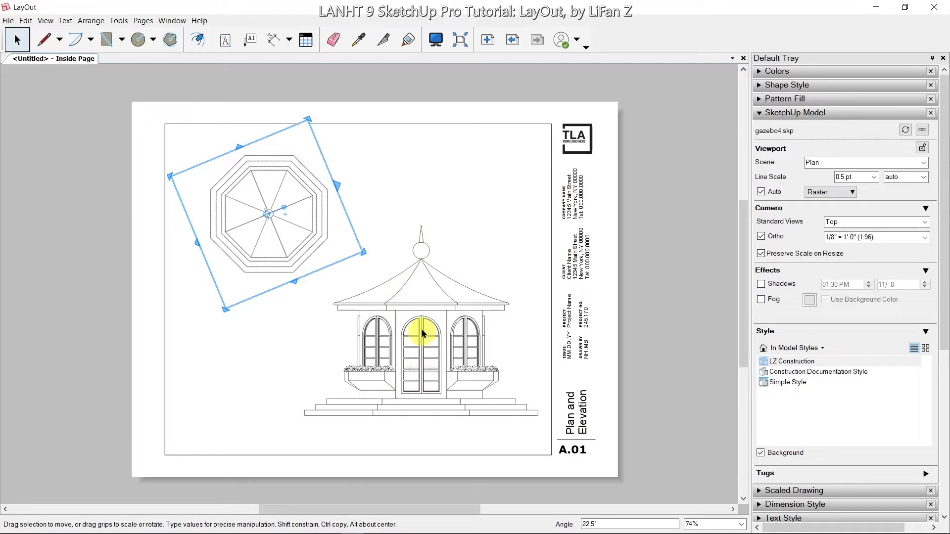
left_click(425, 168)
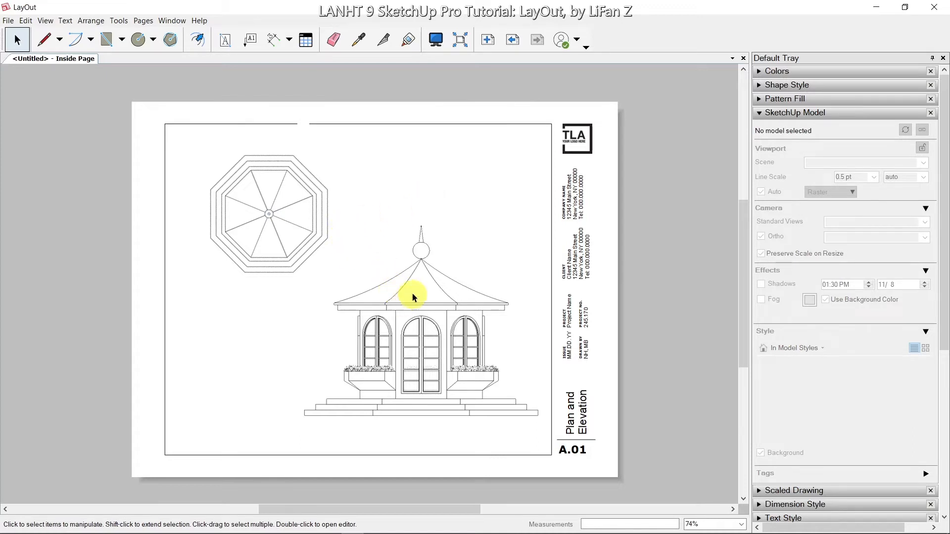
Add a linear dimension for the gazebo plan's overall width, placed above the plan
left_click(272, 41)
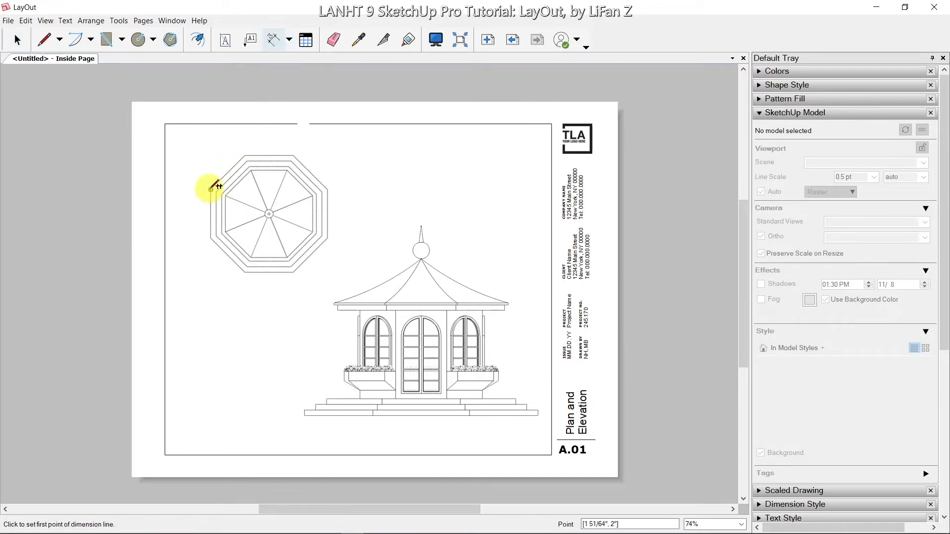
left_click(213, 189)
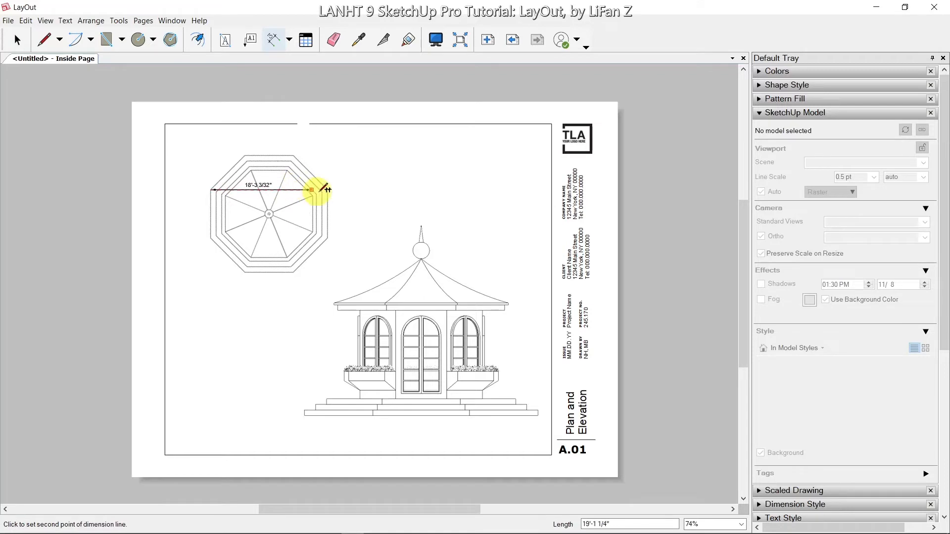
left_click(328, 188)
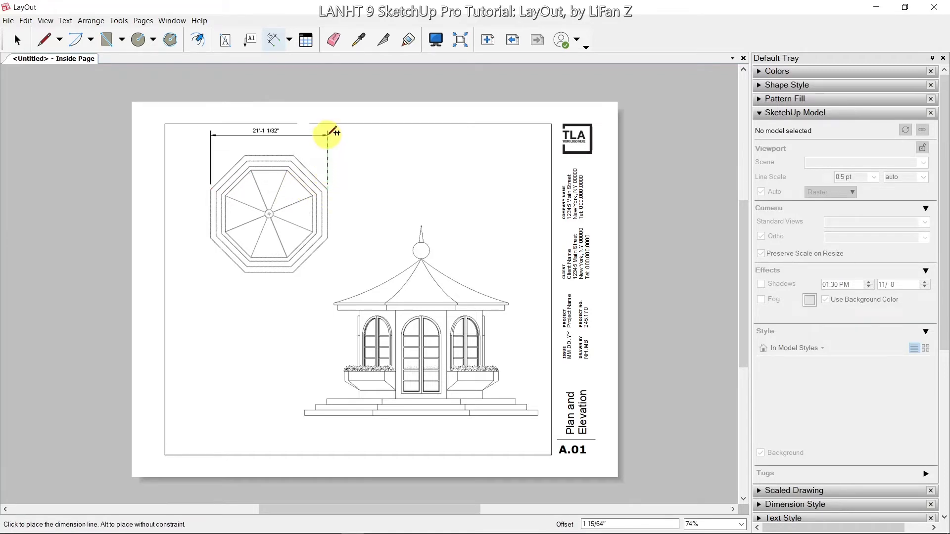
left_click(331, 132)
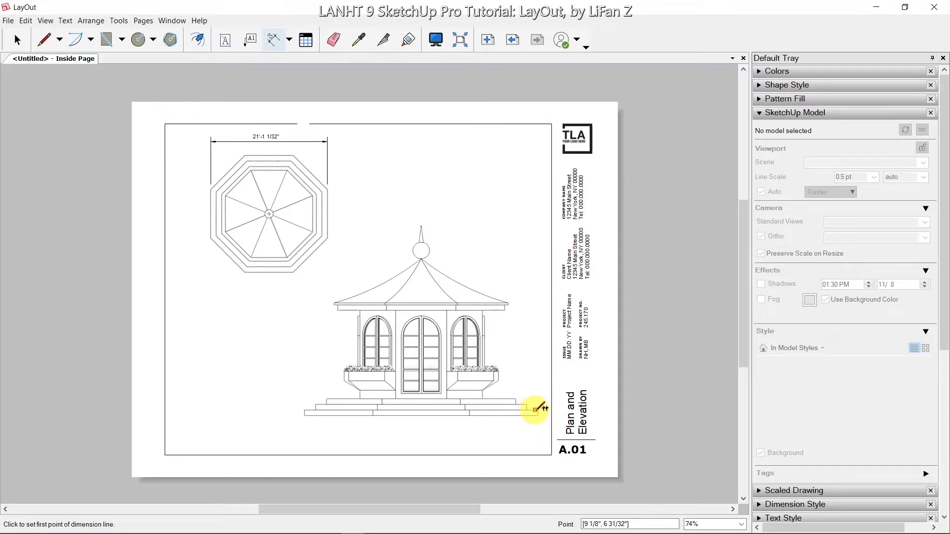
Dimension the full width of the lowest step in the elevation, placing the dimension line below the gazebo
scroll(492, 409, "up", 5)
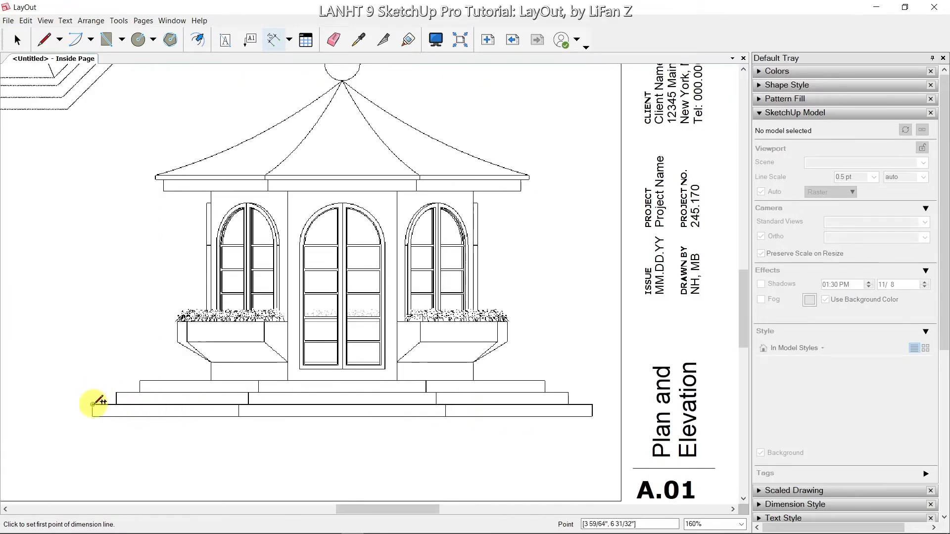
left_click(93, 405)
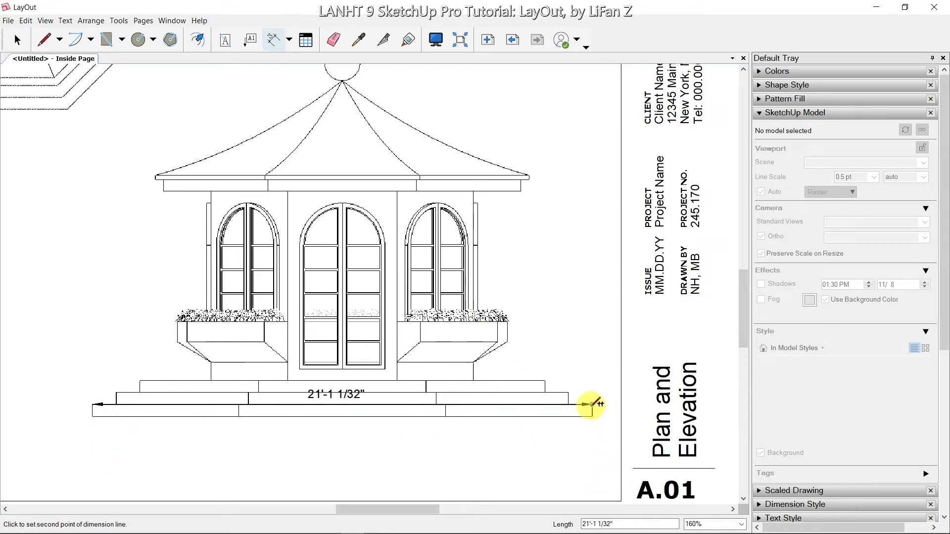
left_click(592, 405)
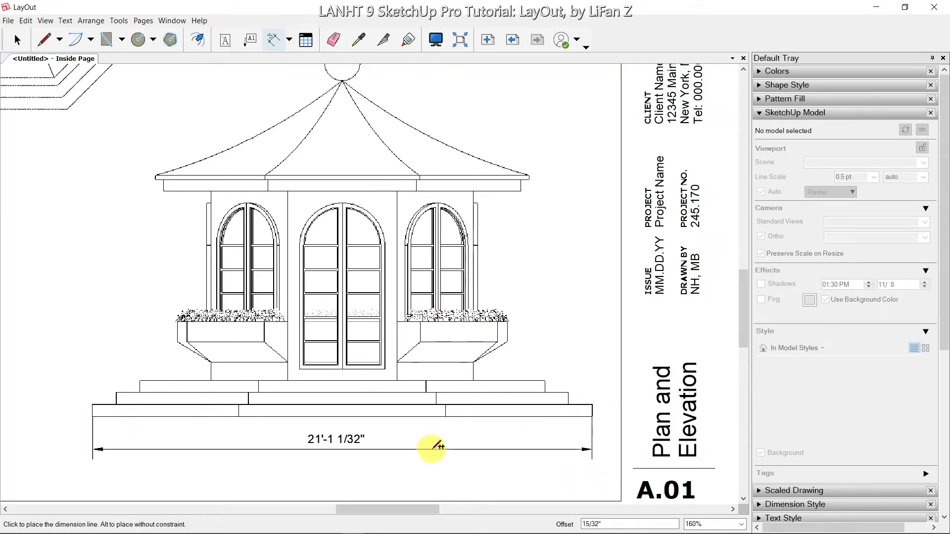
left_click(409, 450)
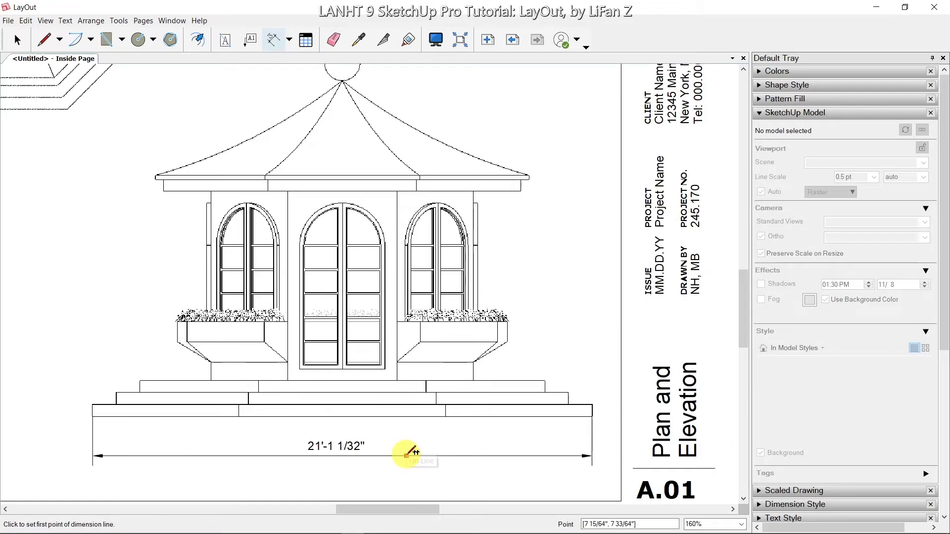
Dimension the elevation's overall height from finial tip to step base, placing the line to the right of the gazebo
scroll(403, 411, "down", 2)
scroll(402, 393, "down", 3)
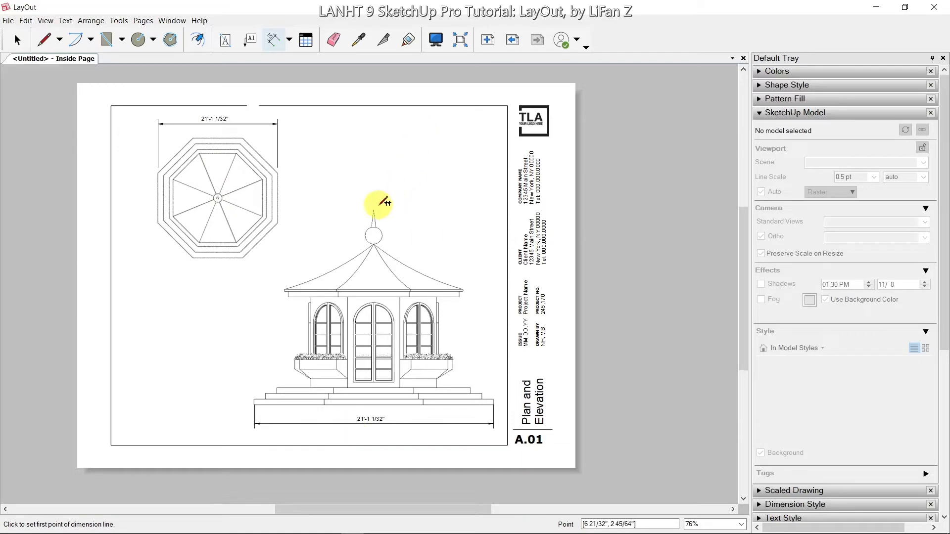
left_click(373, 210)
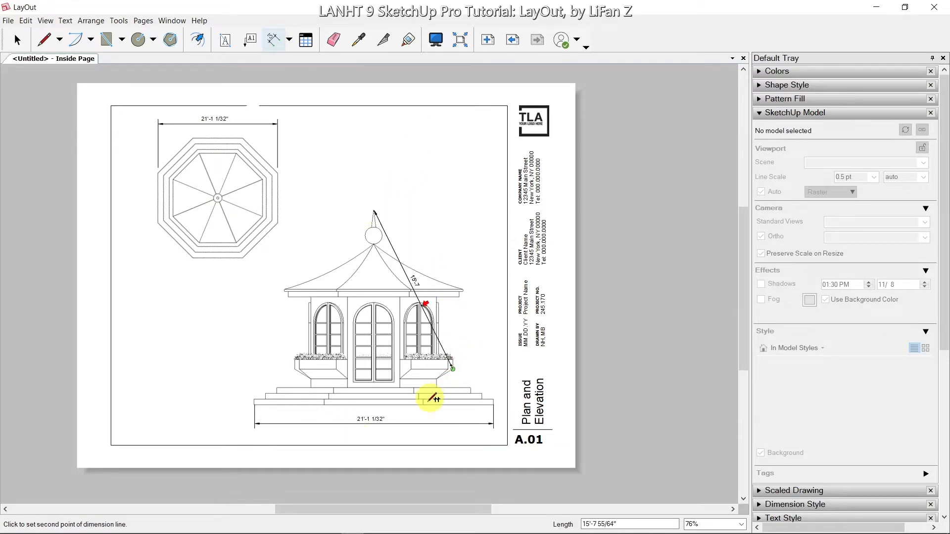
left_click(374, 404)
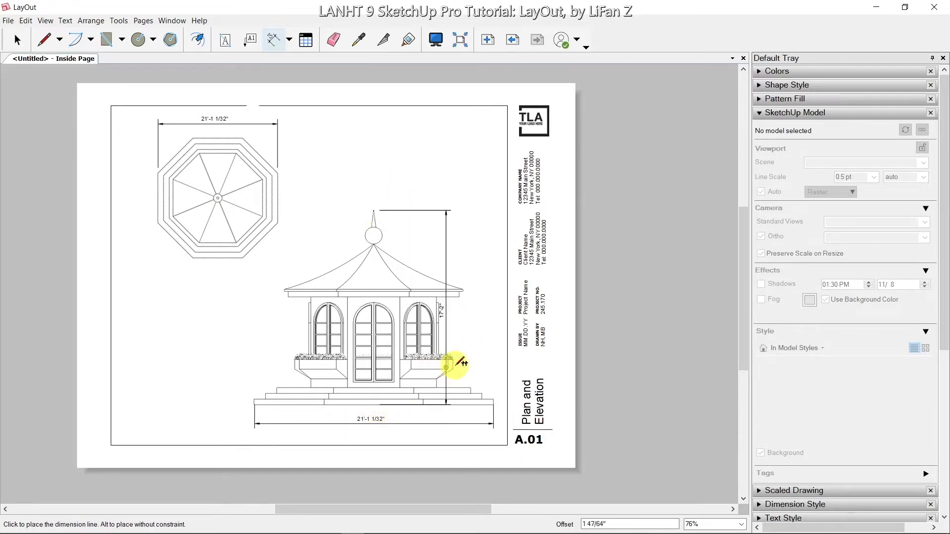
left_click(498, 356)
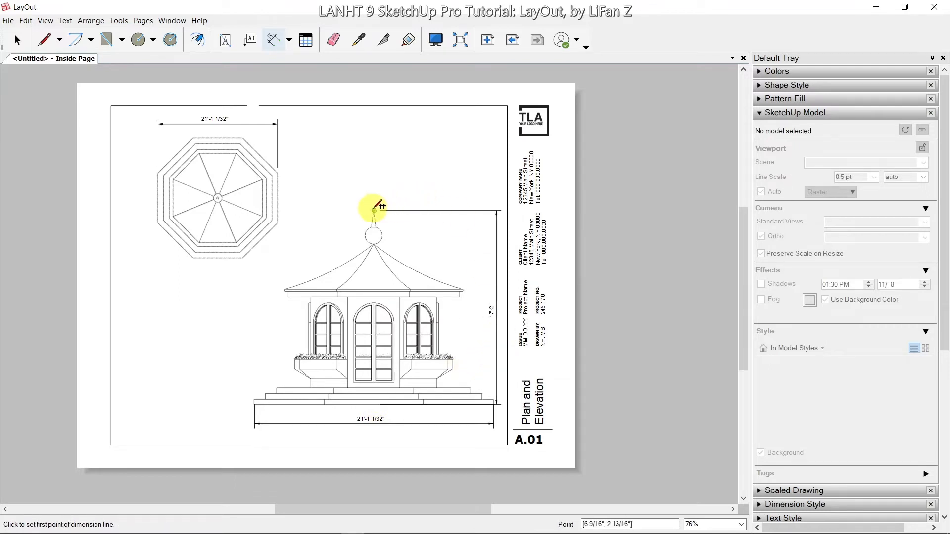
Dimension the roof height from the finial tip to the underside of the eaves, just inside the overall height dimension
left_click(375, 211)
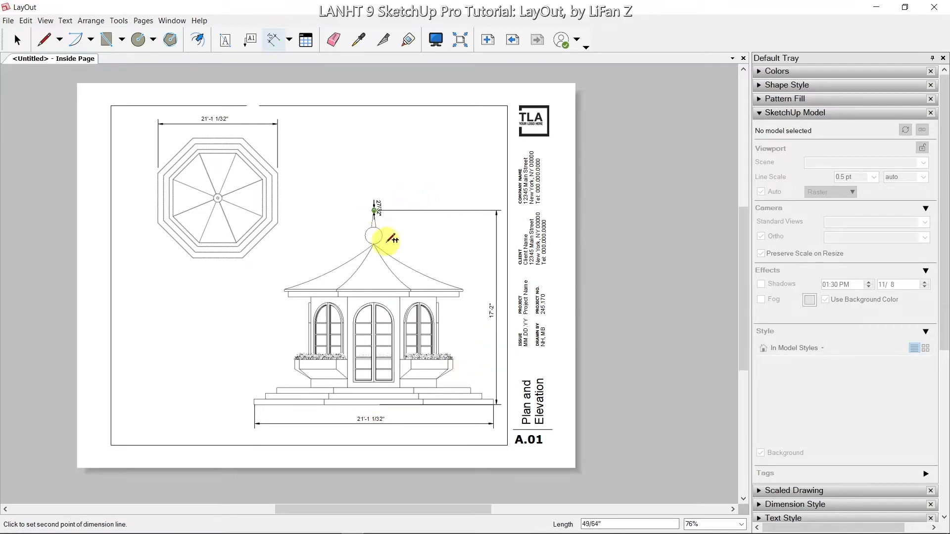
left_click(375, 297)
left_click(485, 263)
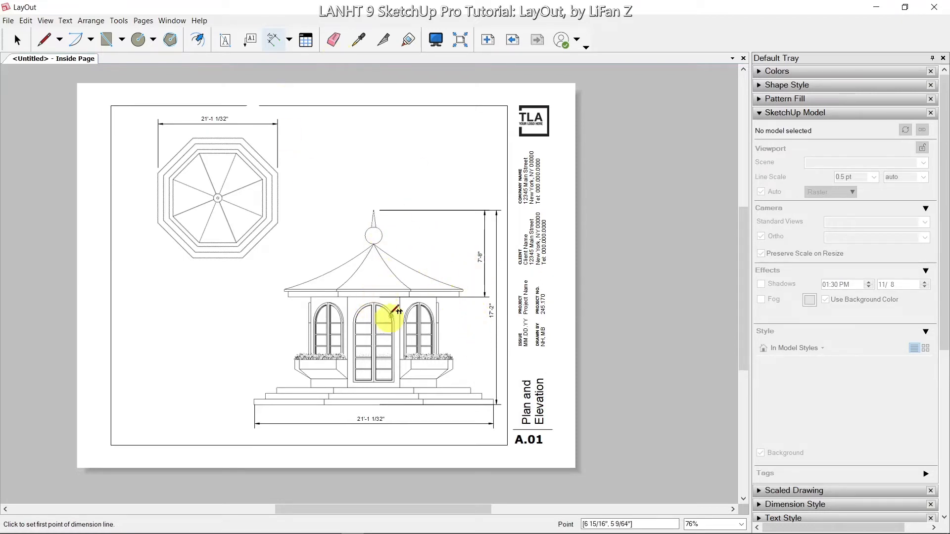
Dimension the wall height from the underside of the eaves to the top step, in line with the roof height dimension
left_click(460, 296)
left_click(461, 388)
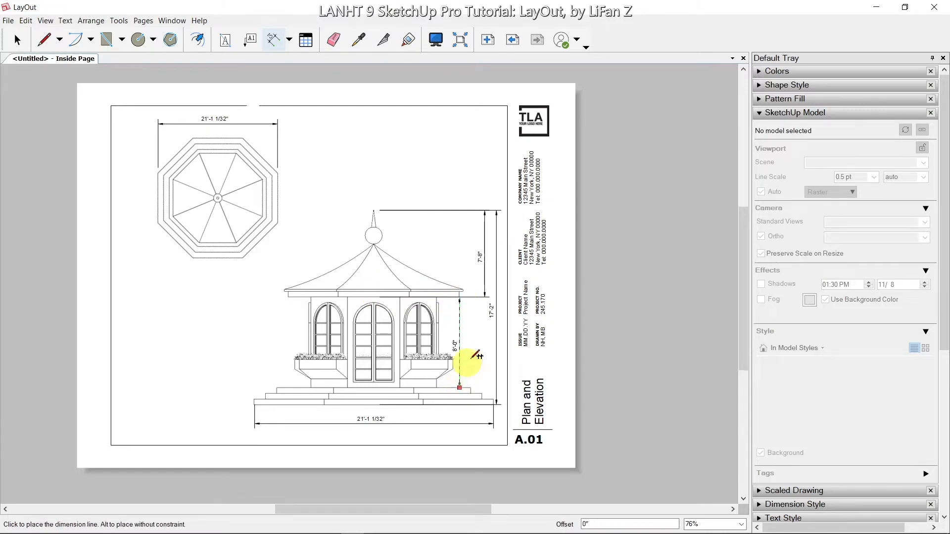
left_click(489, 296)
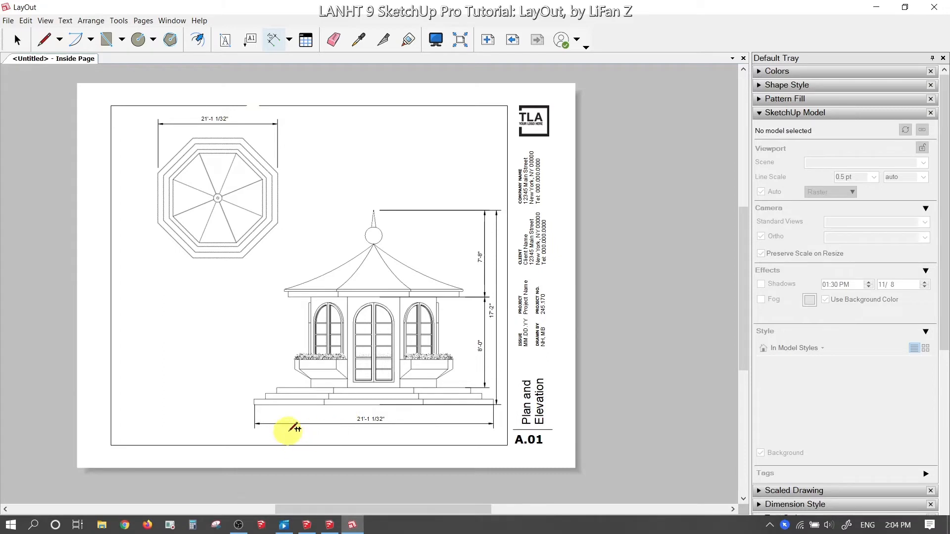
Add an angular dimension at the plan's center between the two lower-right roof ridges, placing its arc outside the octagon
left_click(290, 40)
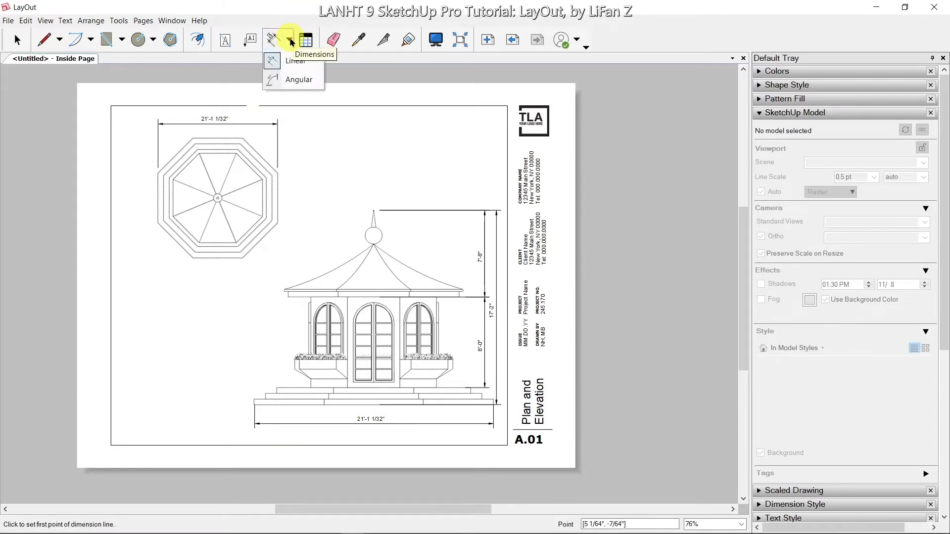
left_click(291, 81)
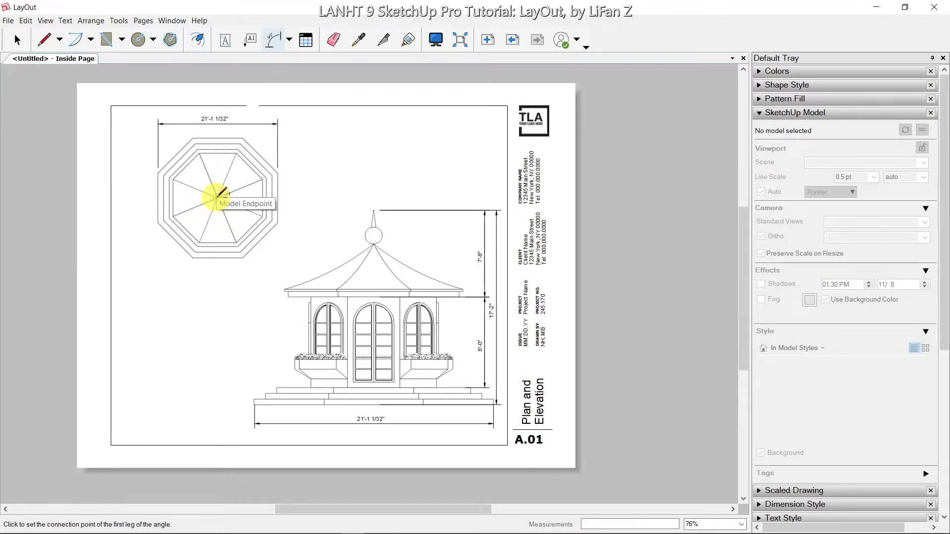
left_click(218, 198)
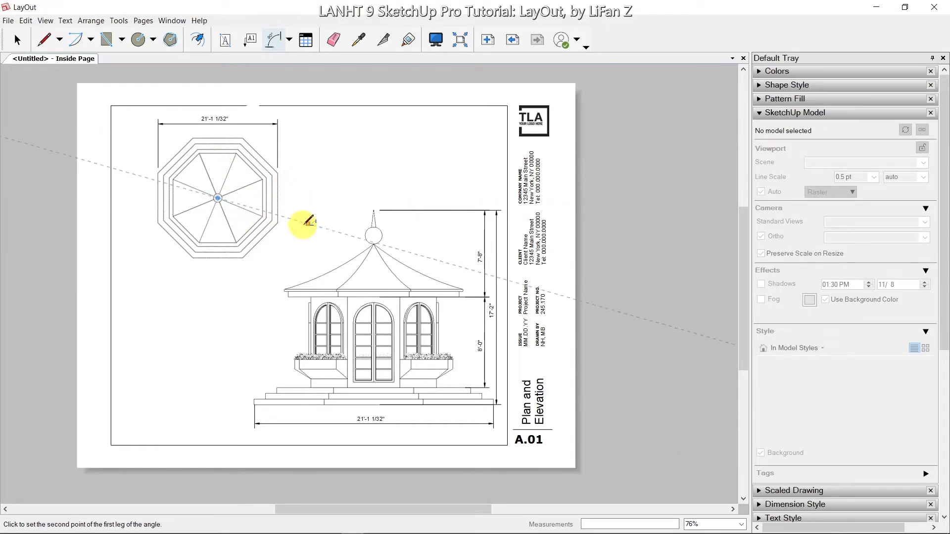
left_click(263, 216)
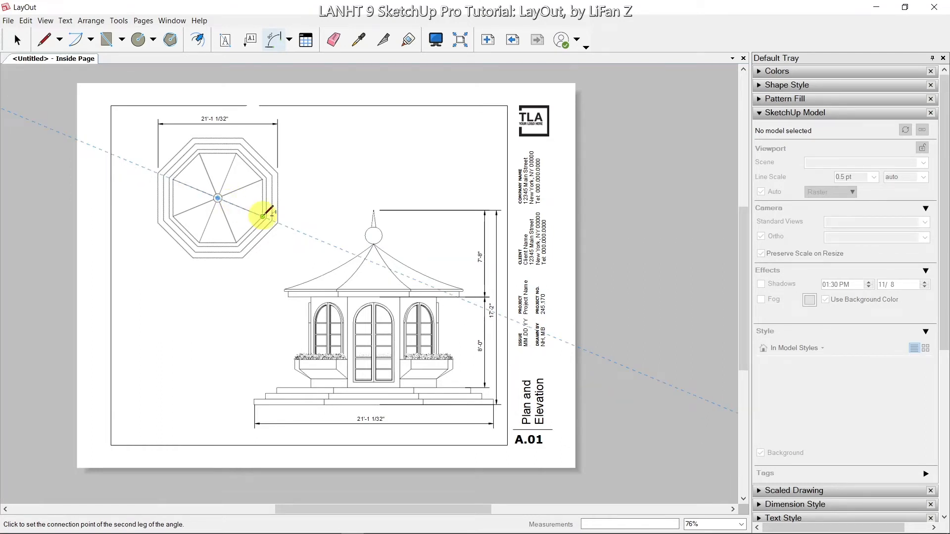
left_click(219, 197)
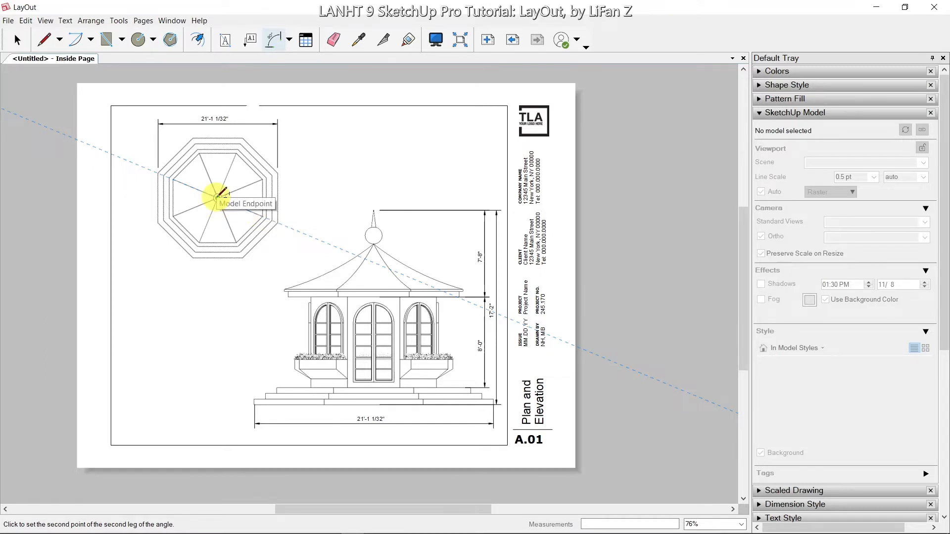
left_click(236, 243)
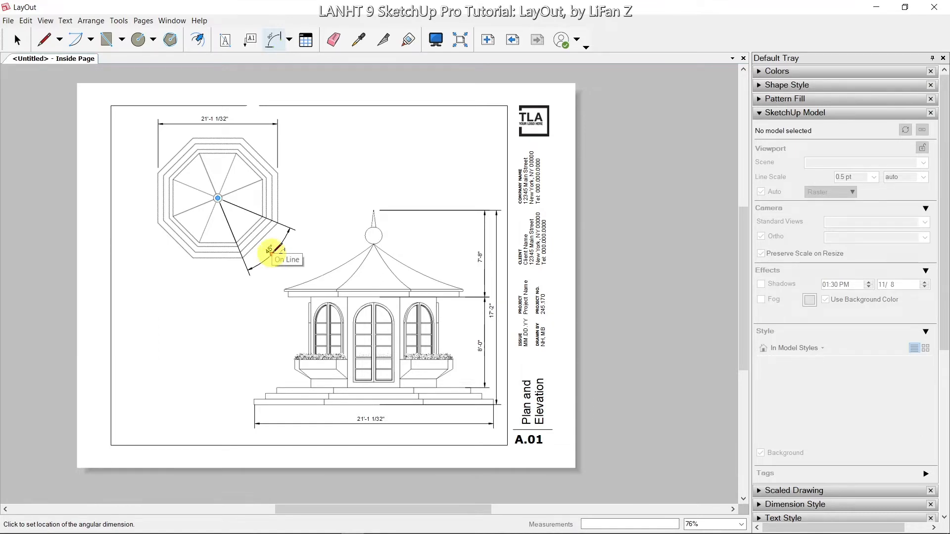
left_click(271, 249)
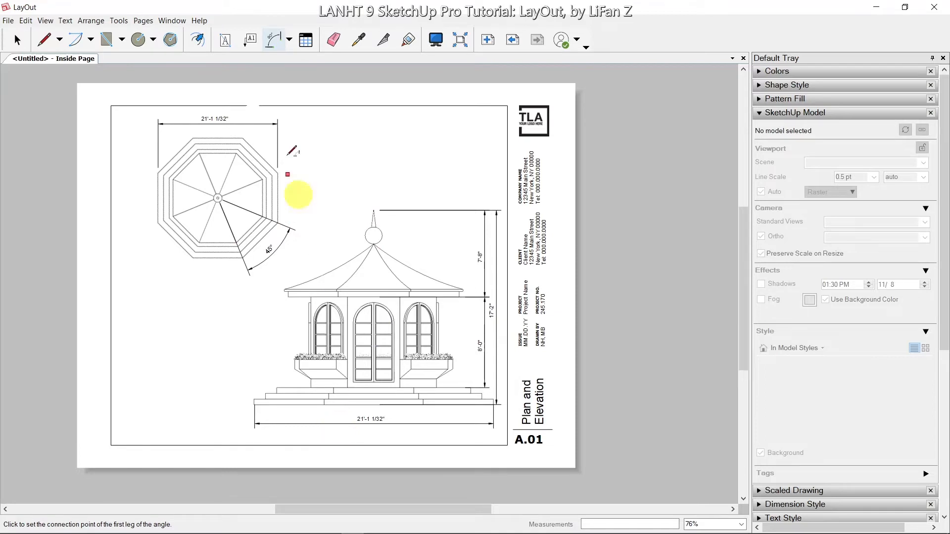
Add a leader label pointing to the ball atop the elevation's roof, using the group name Finial as its text
left_click(249, 41)
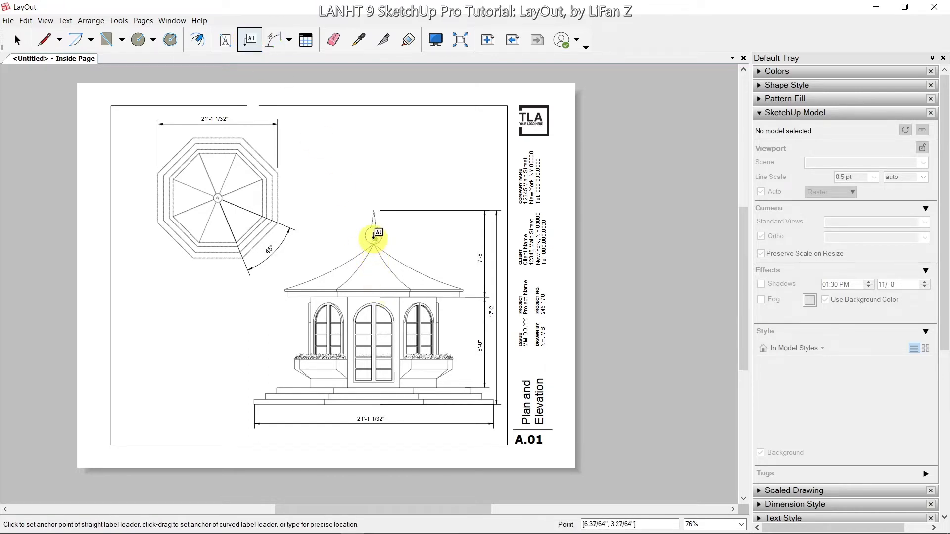
left_click(374, 236)
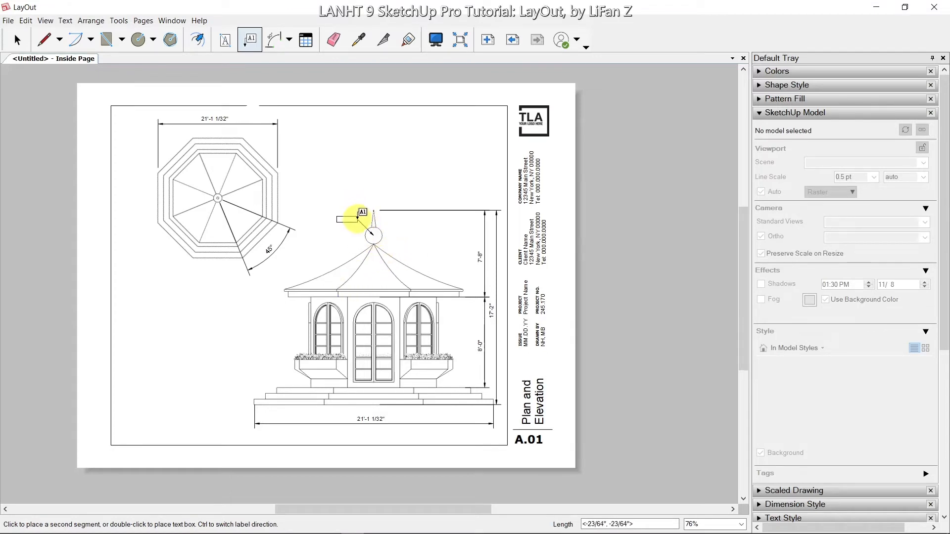
left_click(358, 218)
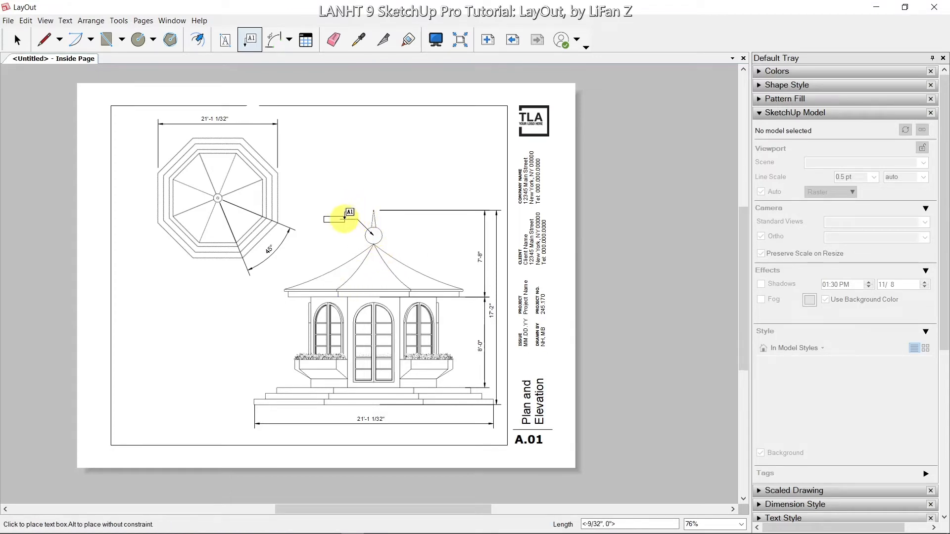
left_click(347, 218)
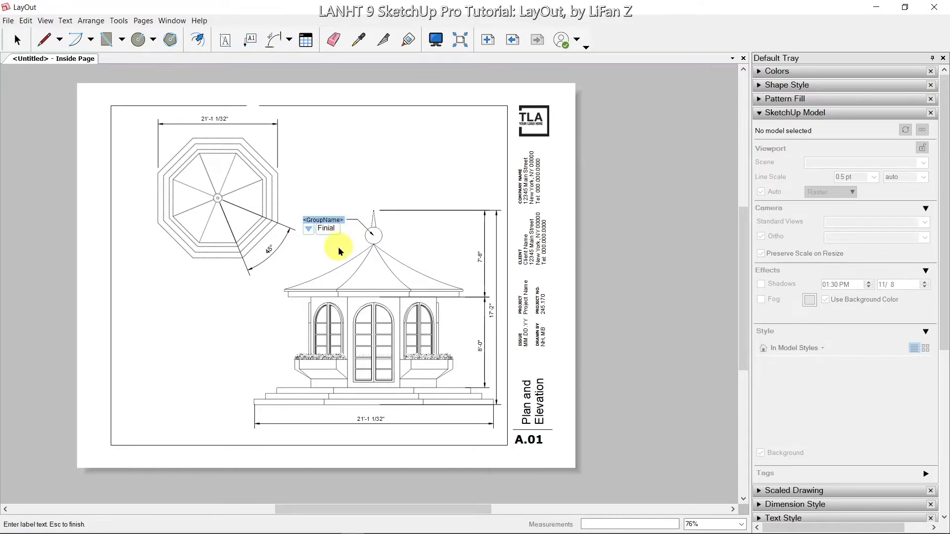
Label the elevation's roof surface with a leader to its left, using the group name Roof as its text
scroll(333, 239, "up", 4)
scroll(335, 235, "up", 3)
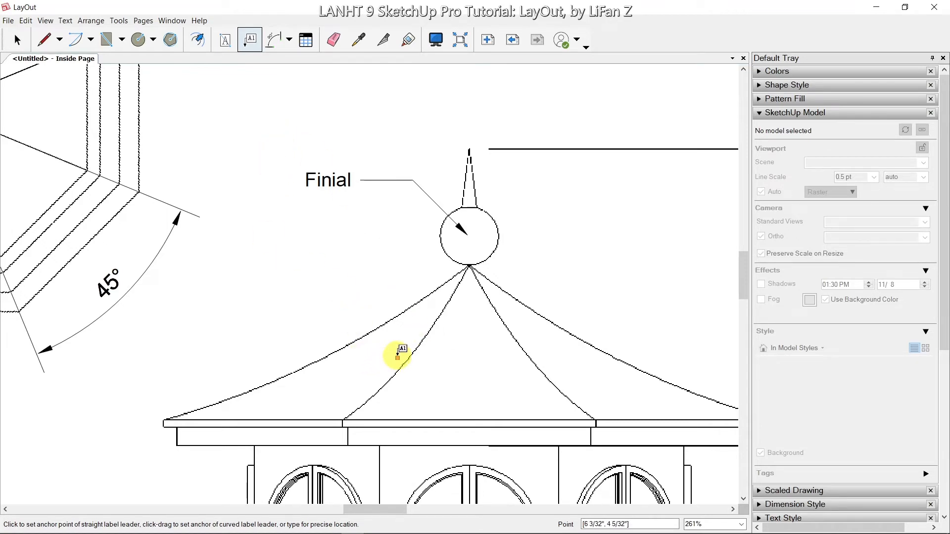
left_click(396, 355)
left_click(333, 301)
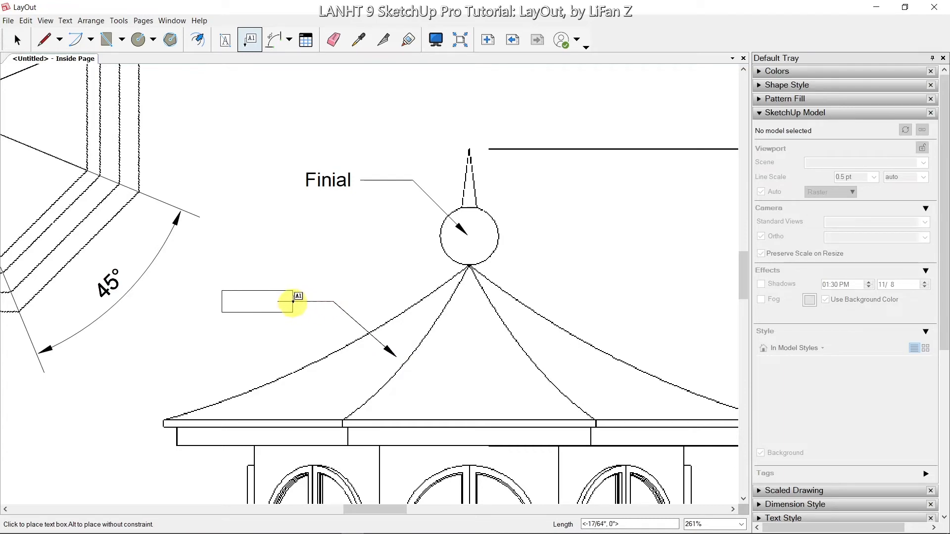
left_click(293, 303)
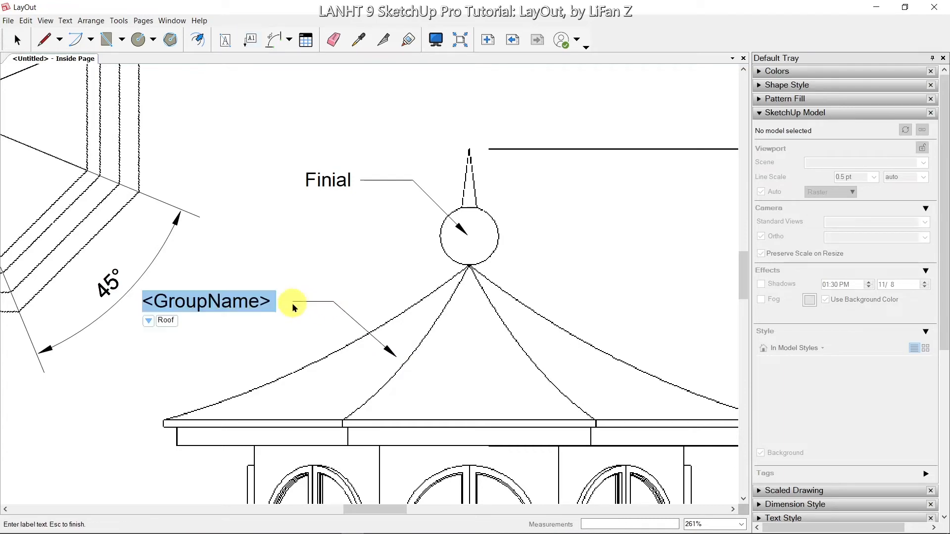
left_click(167, 321)
Label the elevation's left planter with a leader and the custom text "Flower Box"
scroll(211, 364, "down", 5)
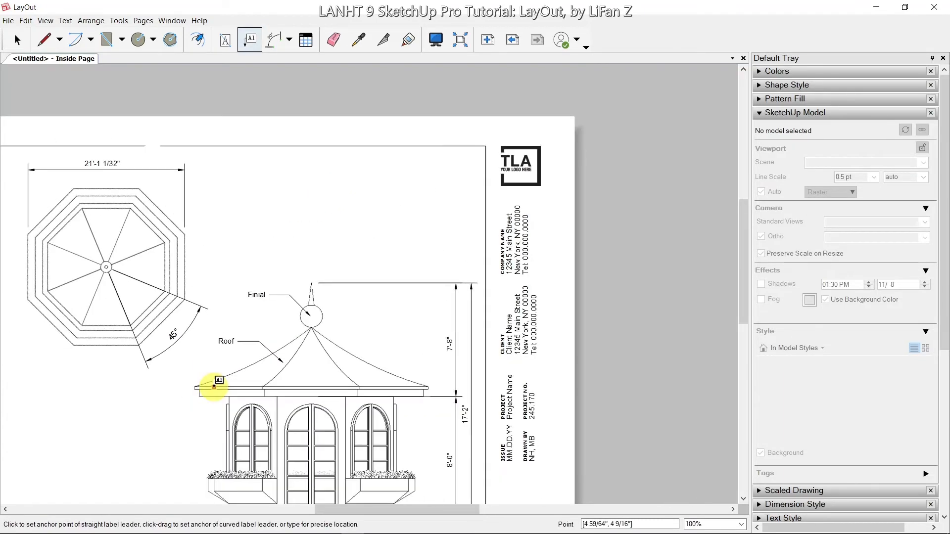
middle_click_drag(218, 386, 313, 270)
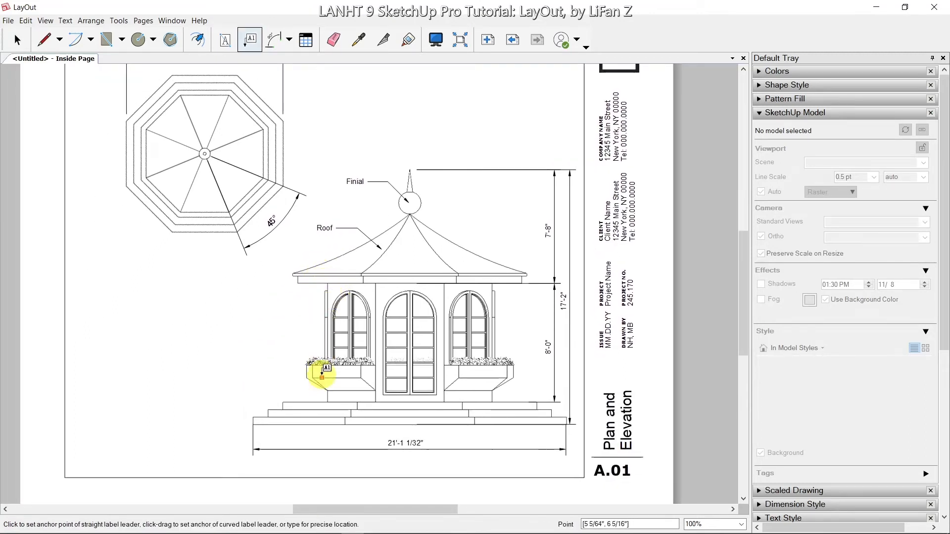
left_click(321, 377)
left_click(284, 346)
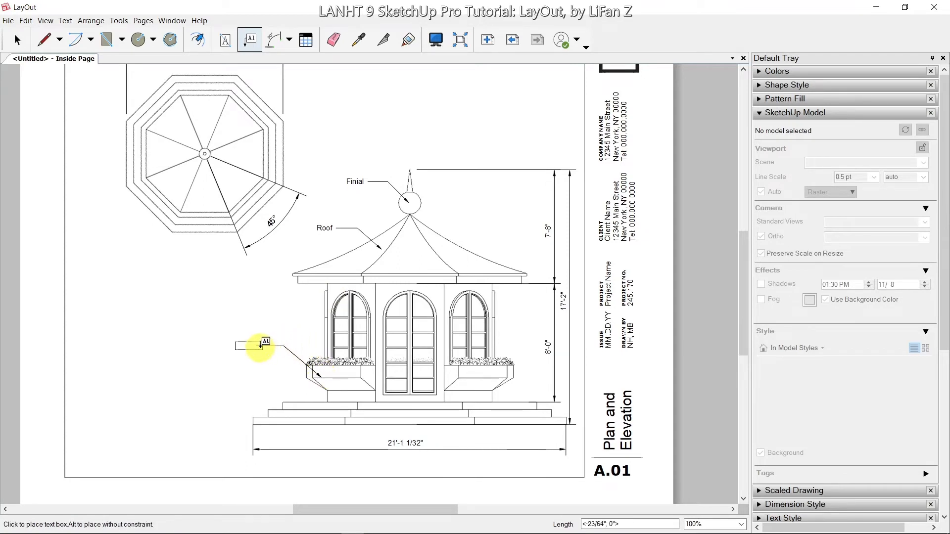
left_click(250, 346)
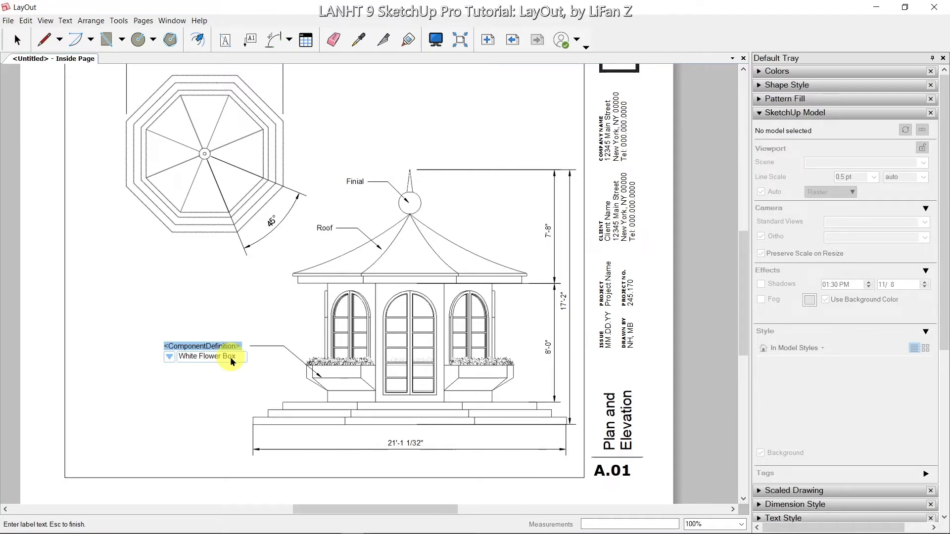
type("Flower")
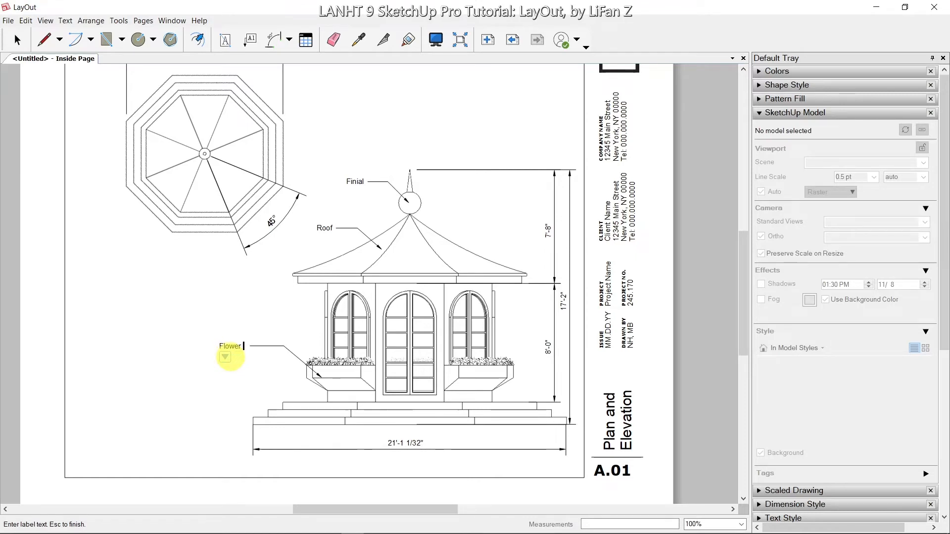
type(" Box")
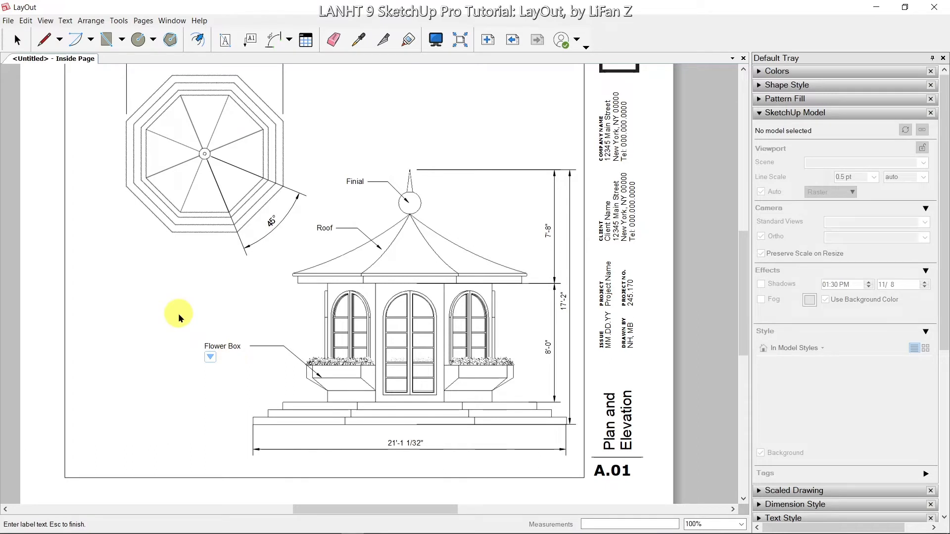
key("Escape")
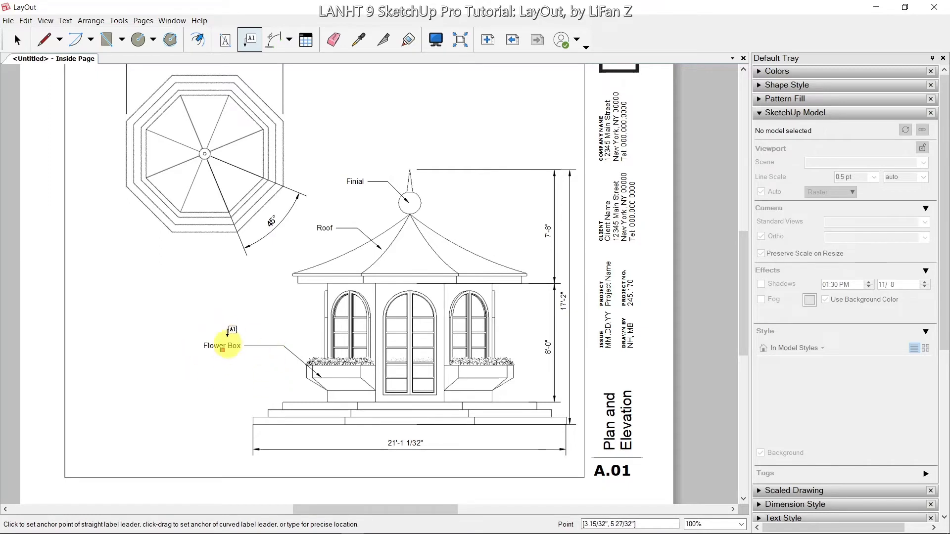
Label the steps at the elevation's lower left with a leader, using the group name Base as its text
left_click(285, 409)
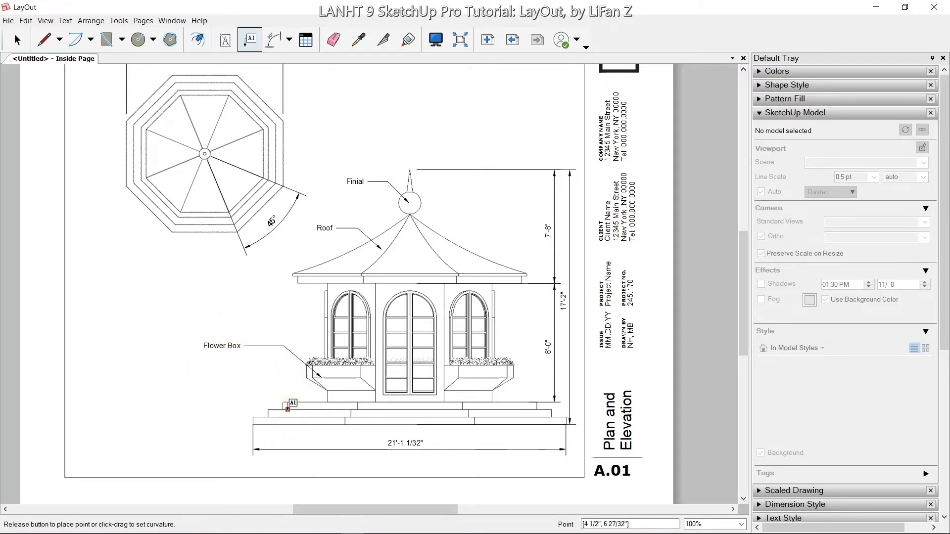
left_click(256, 383)
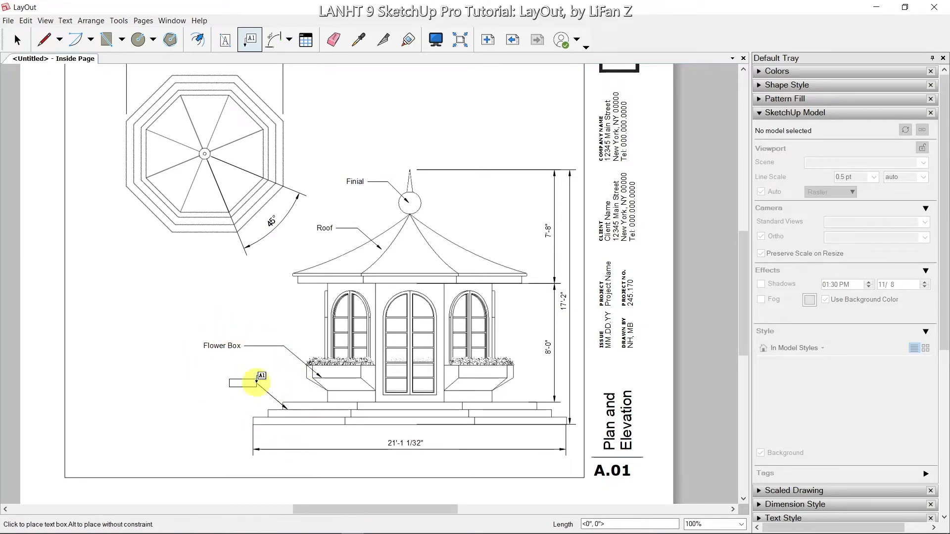
left_click(231, 386)
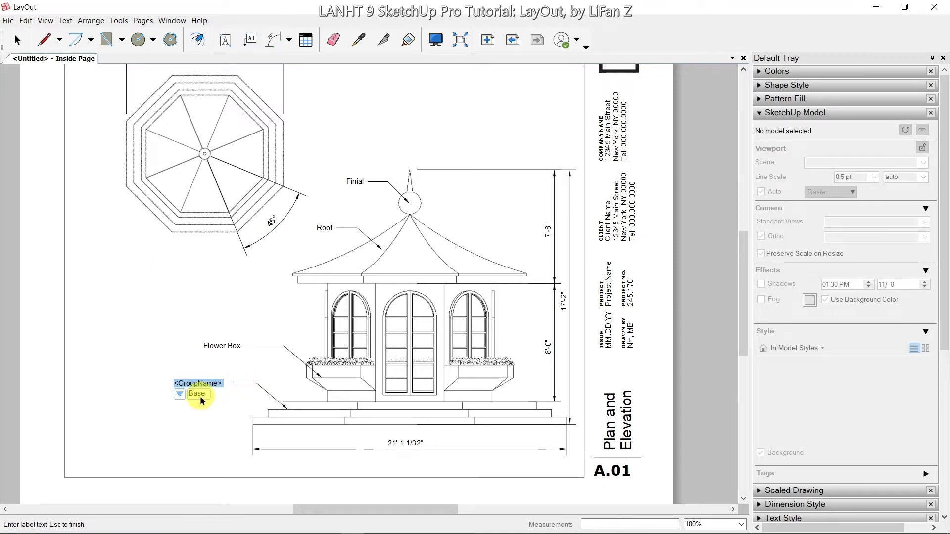
left_click(202, 396)
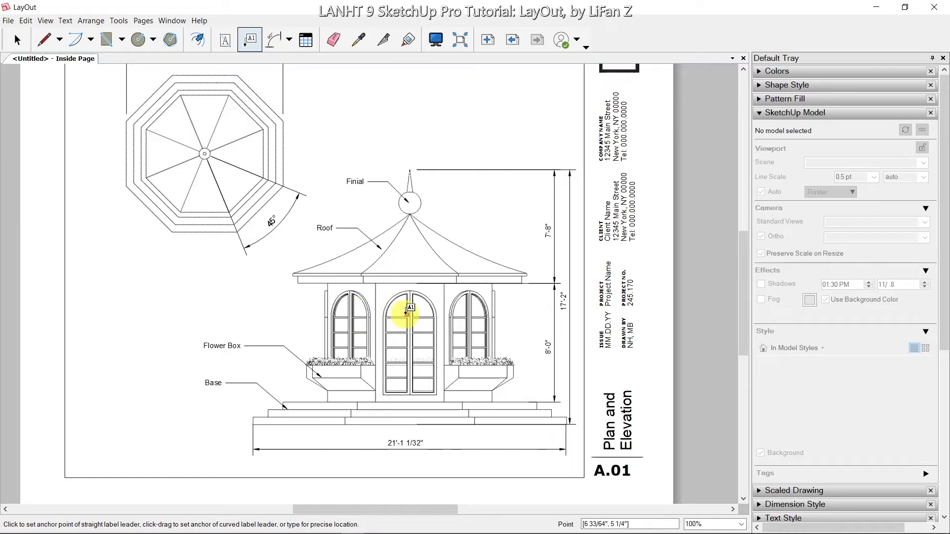
Label the elevation's left arched window with a leader and the custom text "Window"
left_click(340, 323)
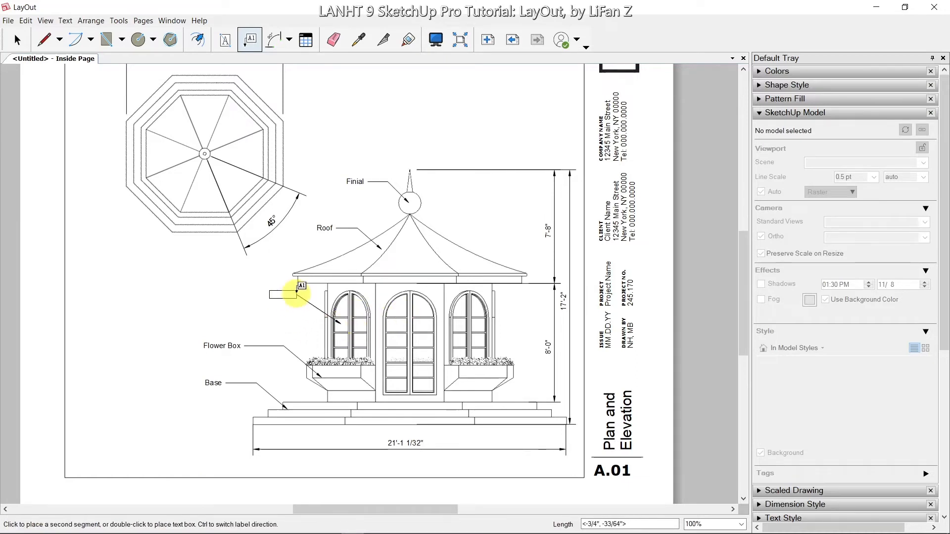
left_click(297, 300)
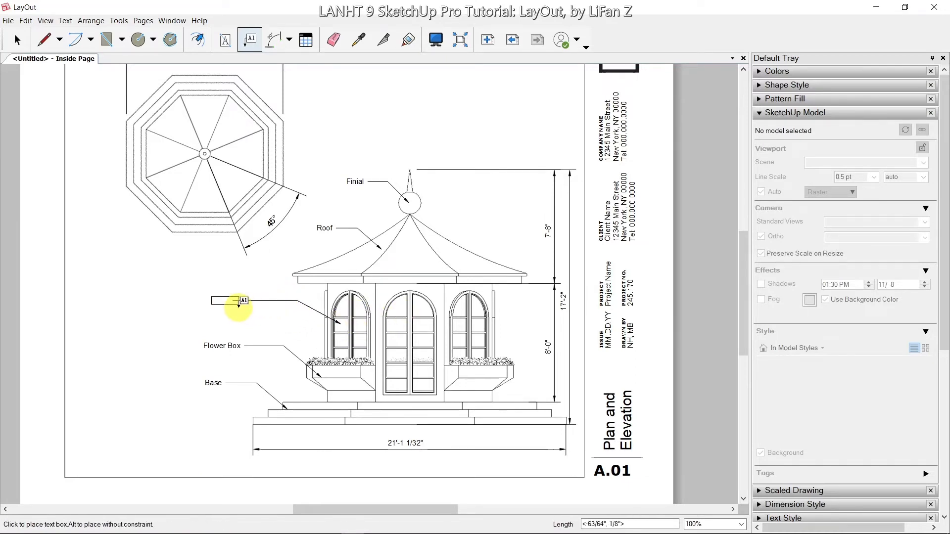
left_click(248, 299)
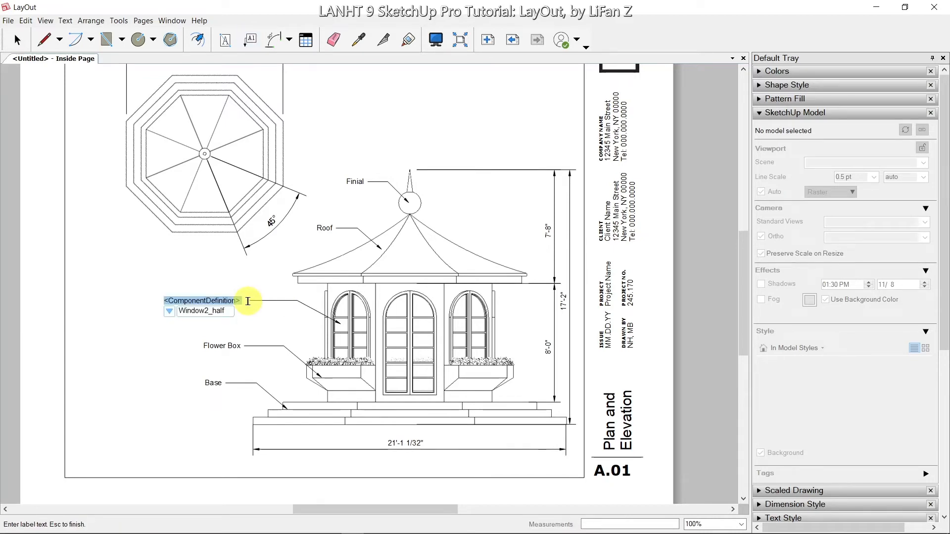
type("Win")
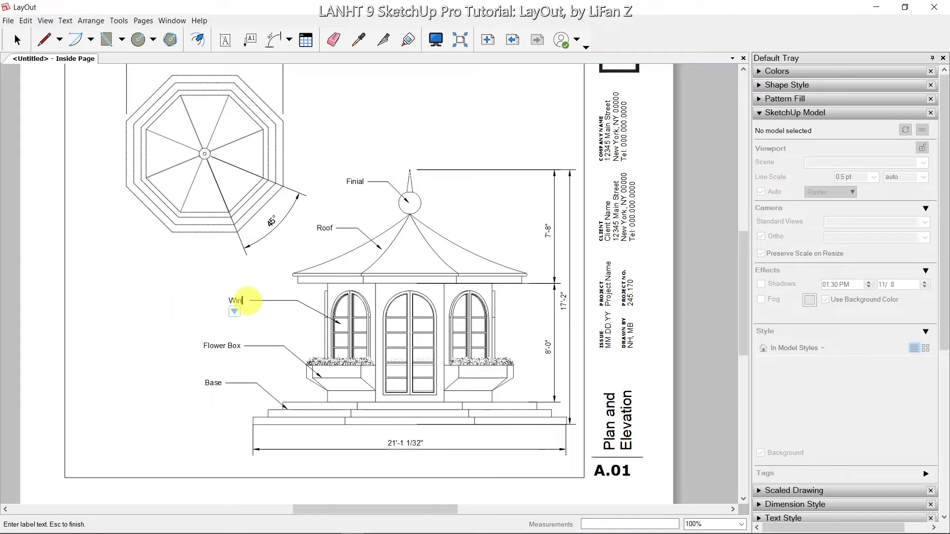
type("dow")
left_click(161, 308)
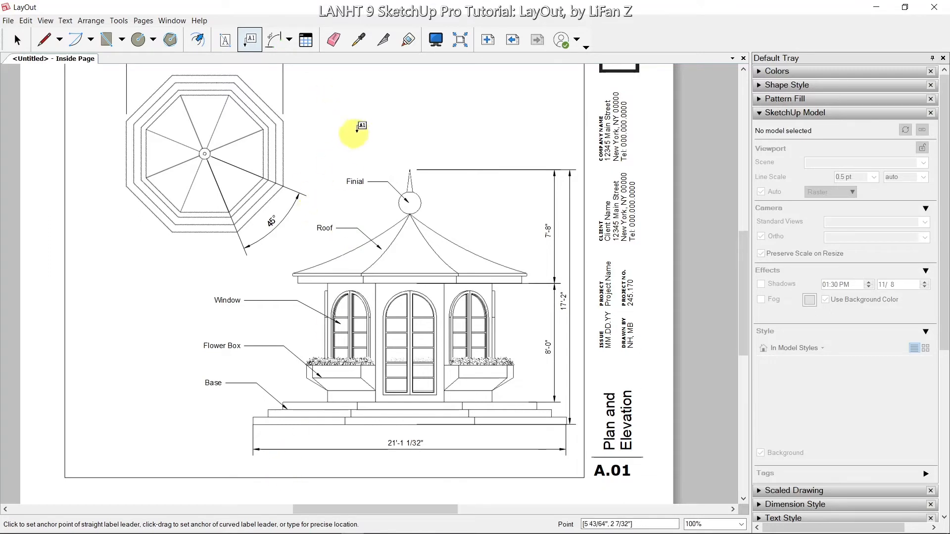
left_click(460, 40)
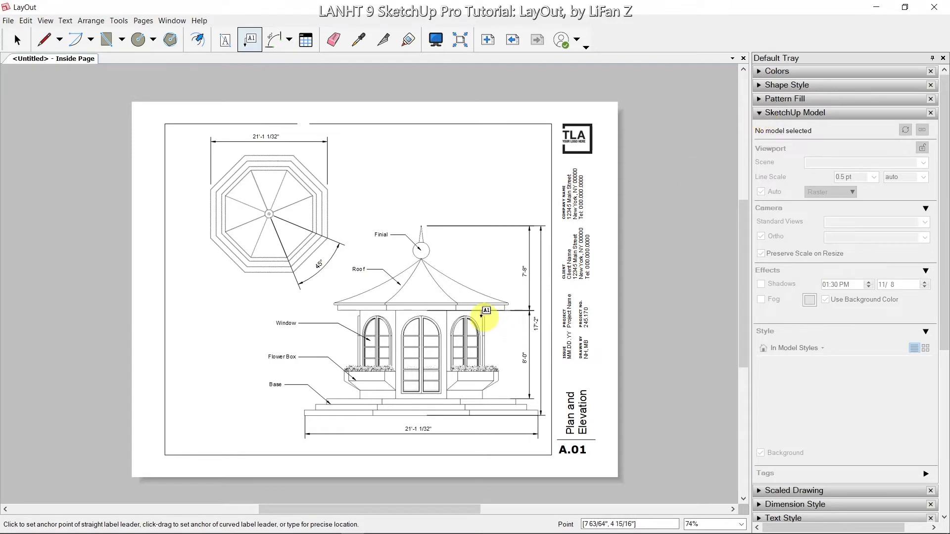
key("space")
left_click(455, 310)
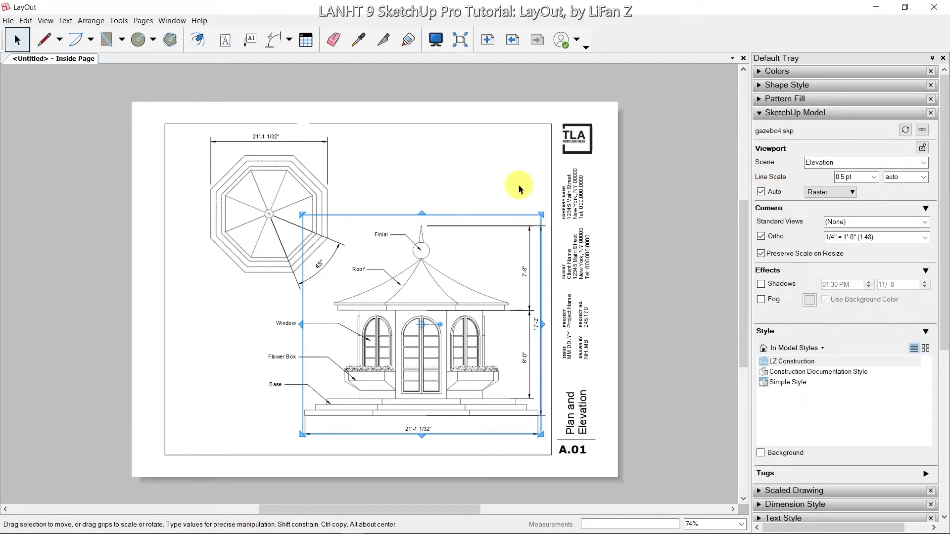
left_click(500, 197)
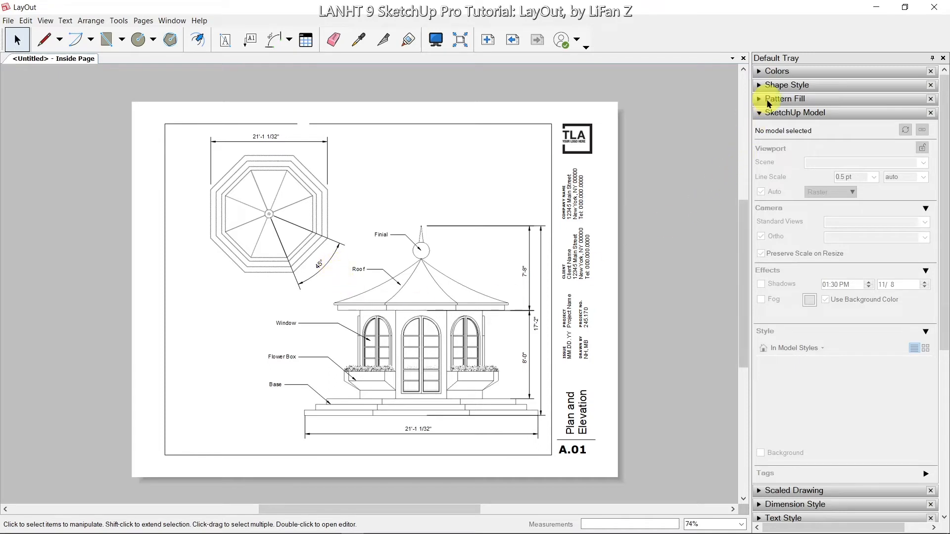
Review the cover and inside pages, and add a new page after the inside page
left_click(759, 112)
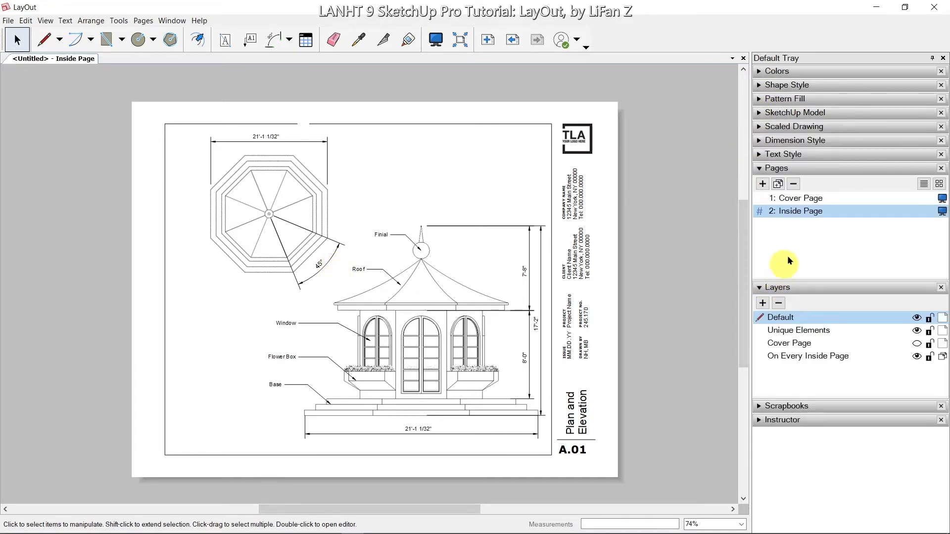
left_click(806, 199)
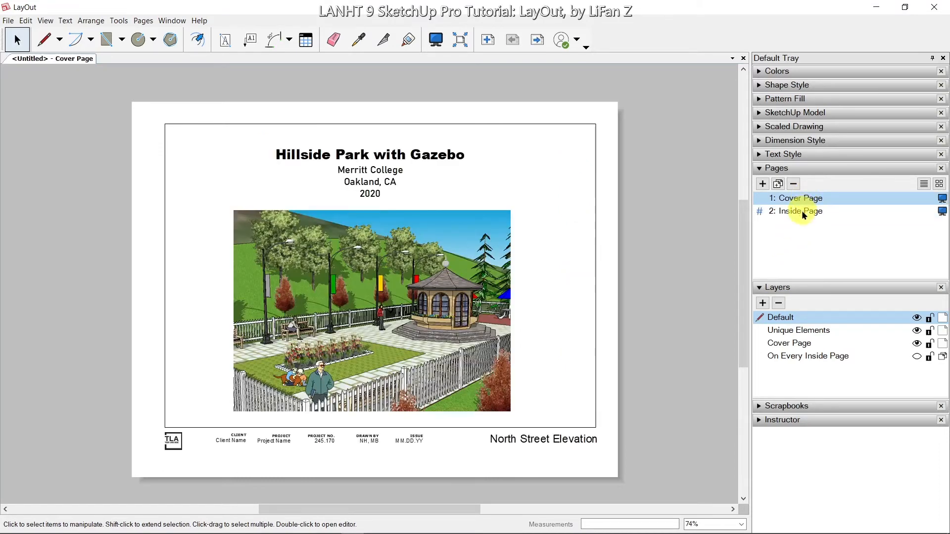
left_click(801, 212)
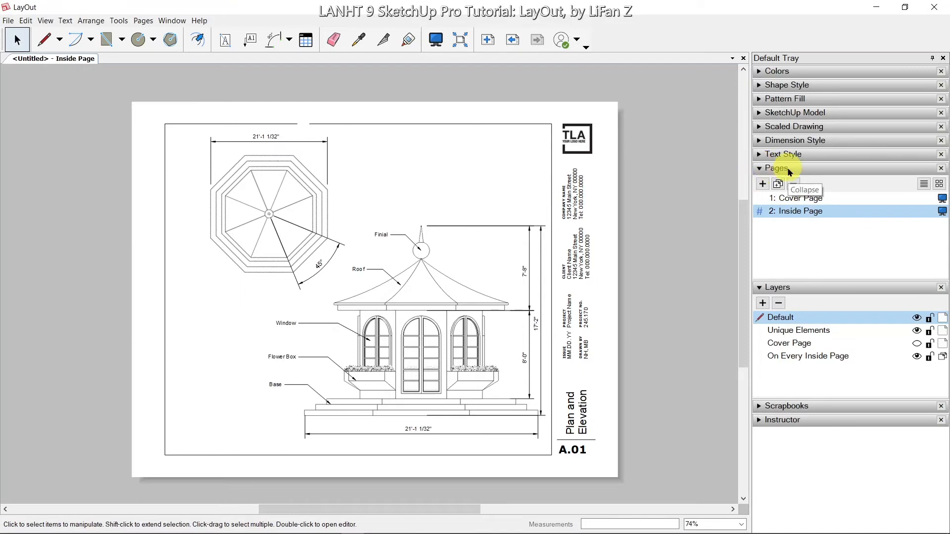
left_click(763, 184)
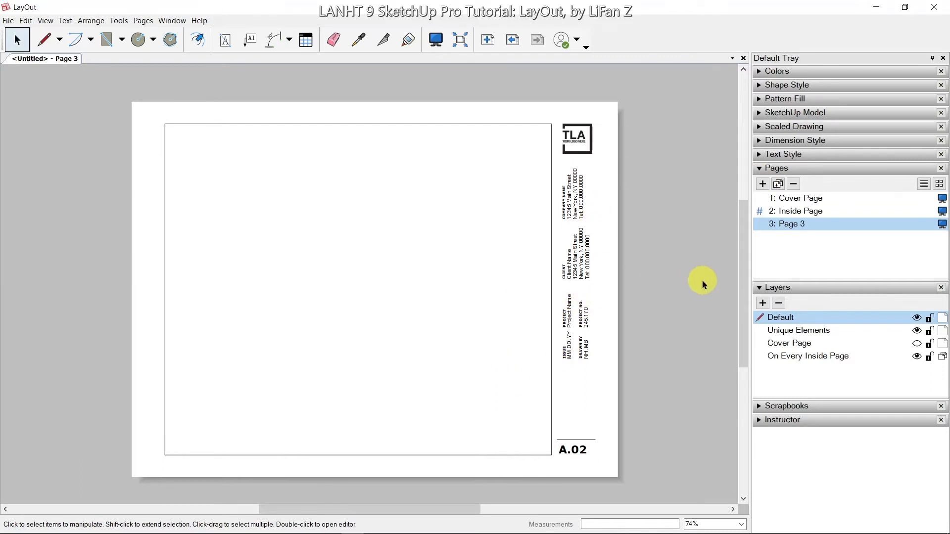
Copy the "Plan and Elevation" title from the inside page and paste it onto page 3
left_click(805, 211)
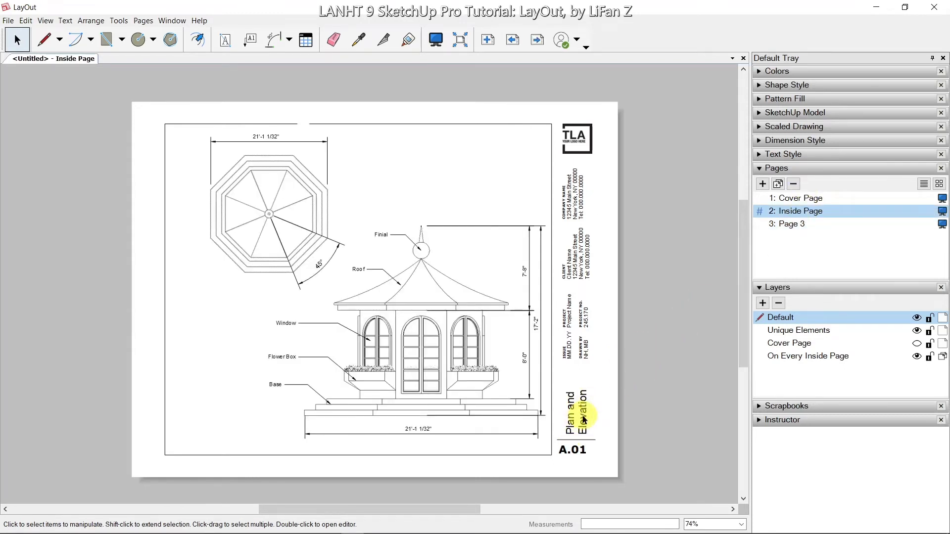
left_click(584, 420)
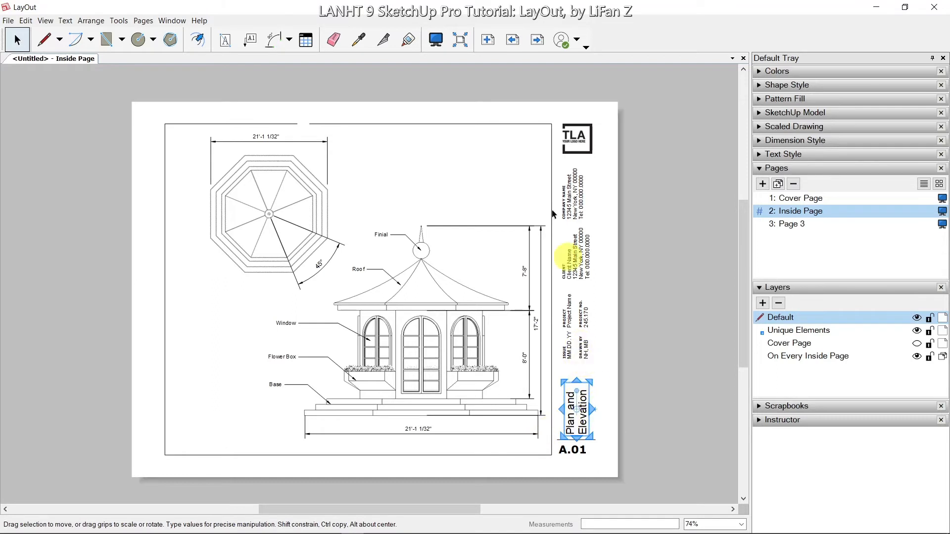
left_click(23, 21)
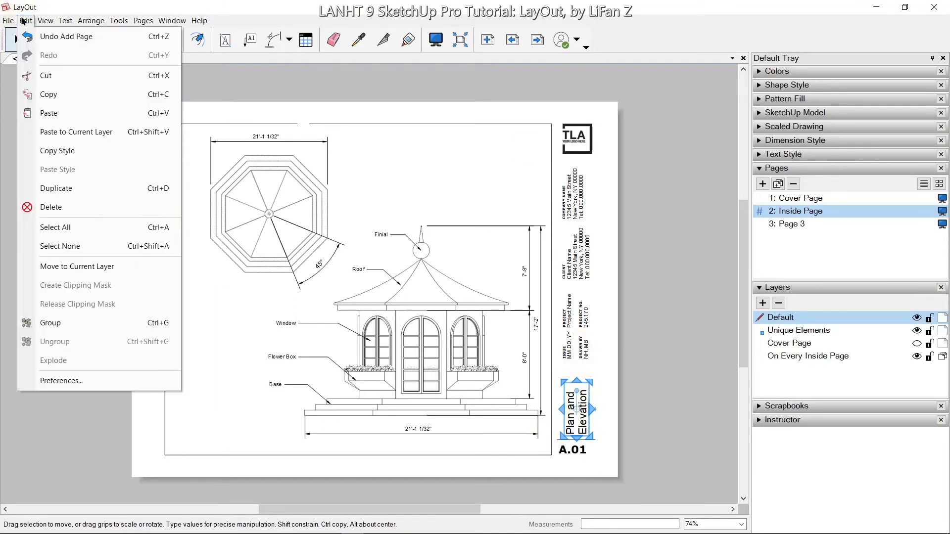
left_click(40, 94)
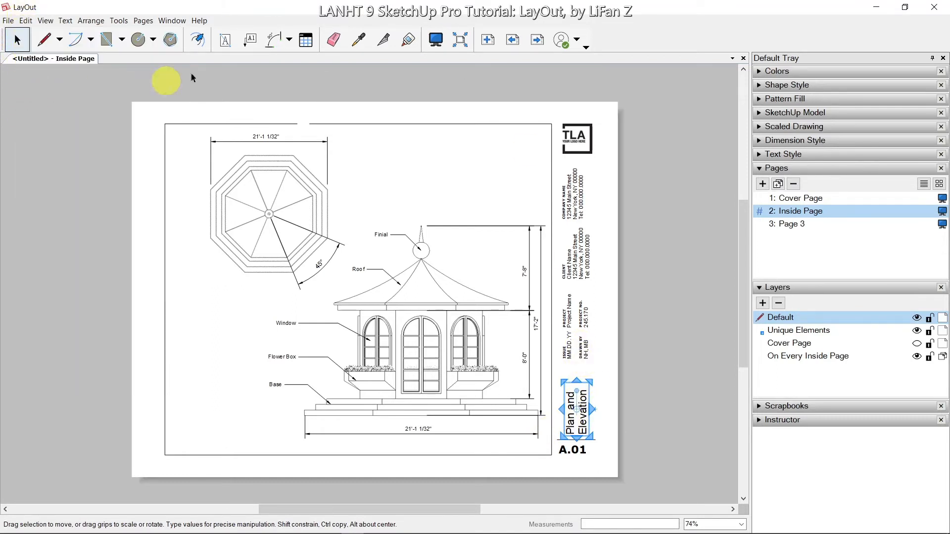
left_click(791, 225)
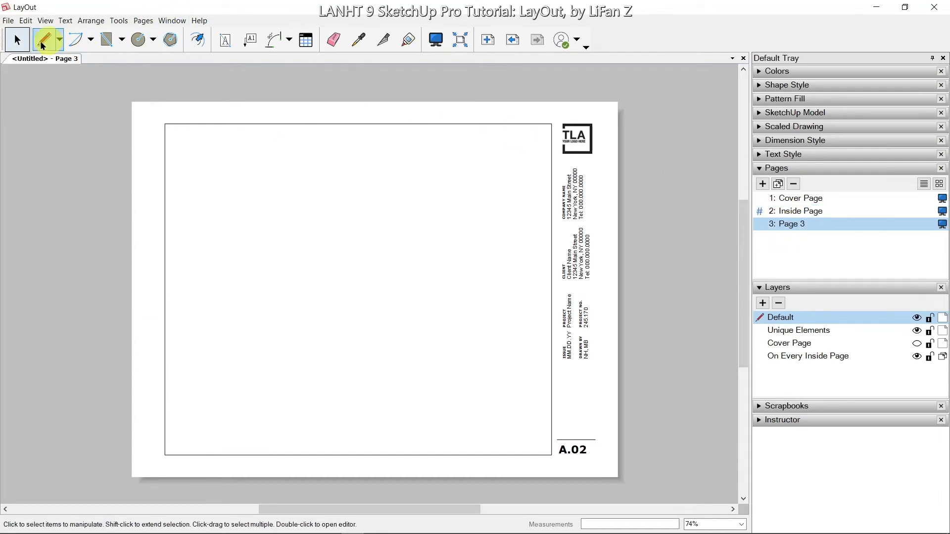
left_click(25, 21)
left_click(48, 112)
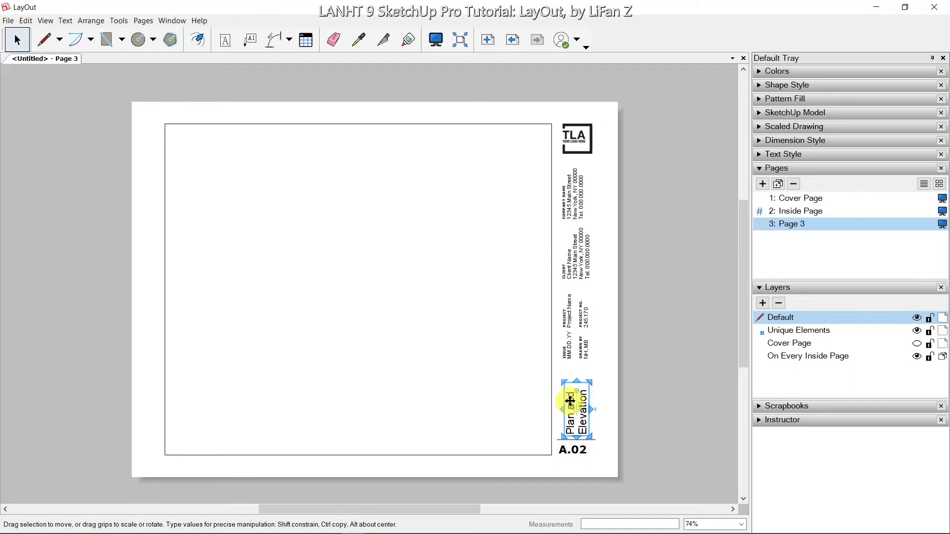
Change the pasted title on page 3 to "Perspective View", split over two lines
double_click(570, 401)
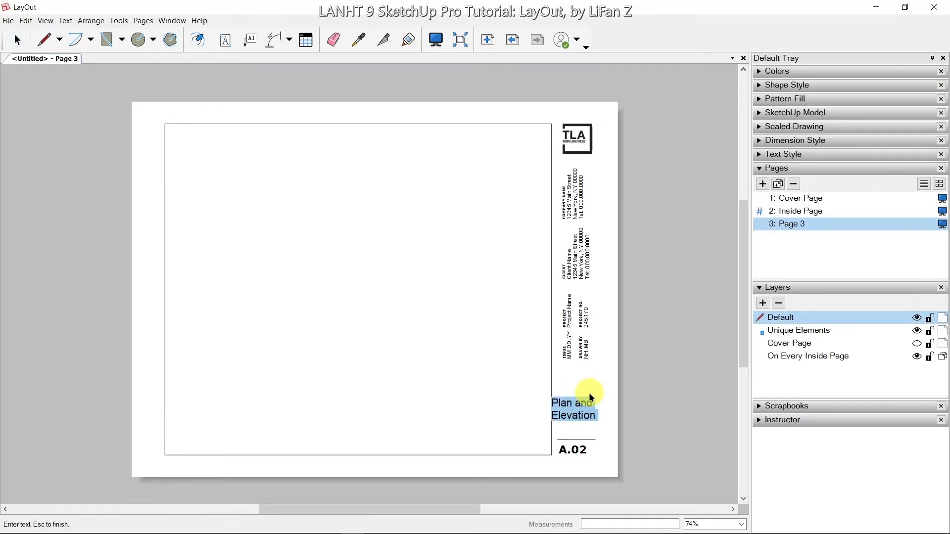
type("Perspective View")
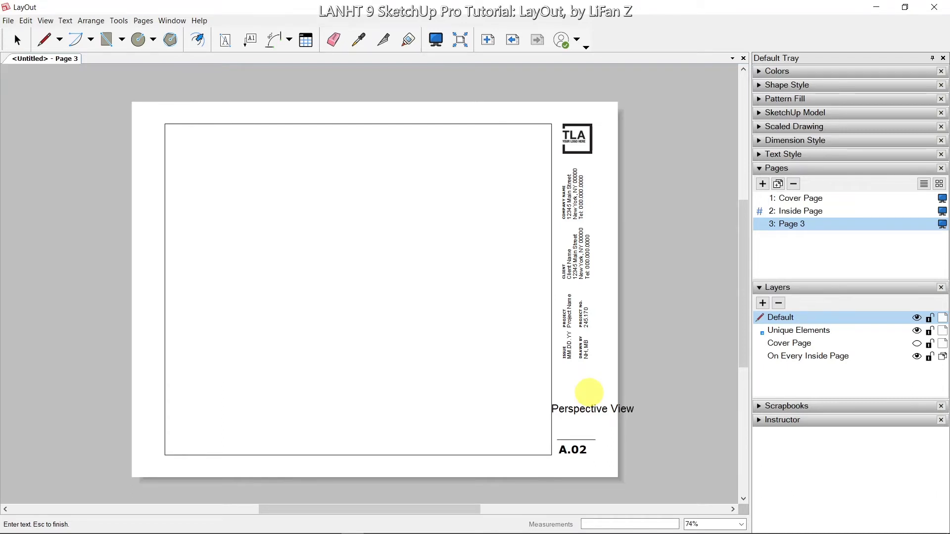
key("Return")
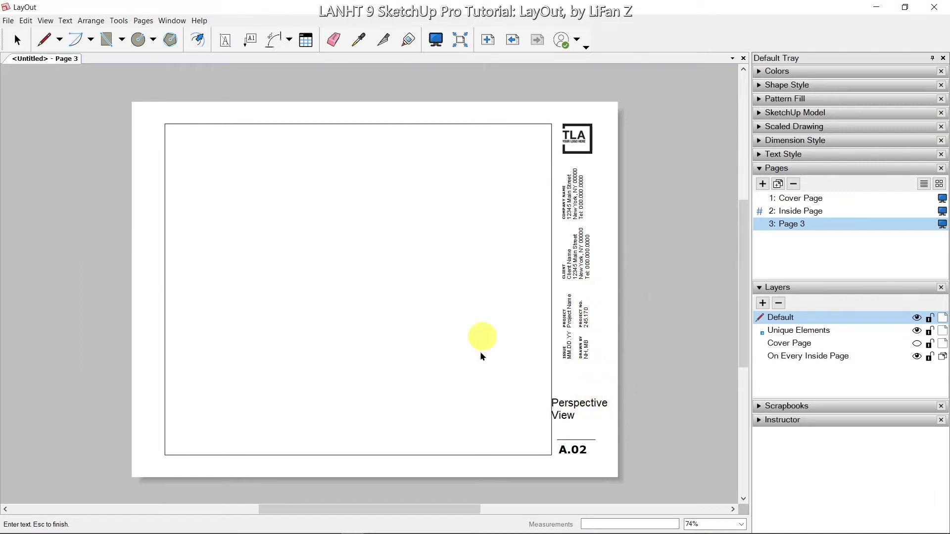
key("Escape")
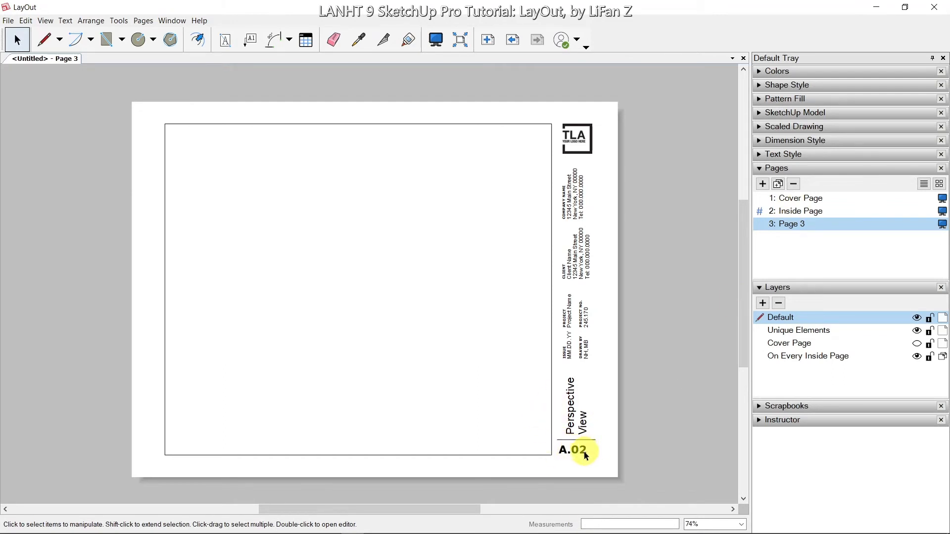
Insert the Park_terrain SketchUp model on page 3 and place it in the upper part of the page frame
left_click(791, 215)
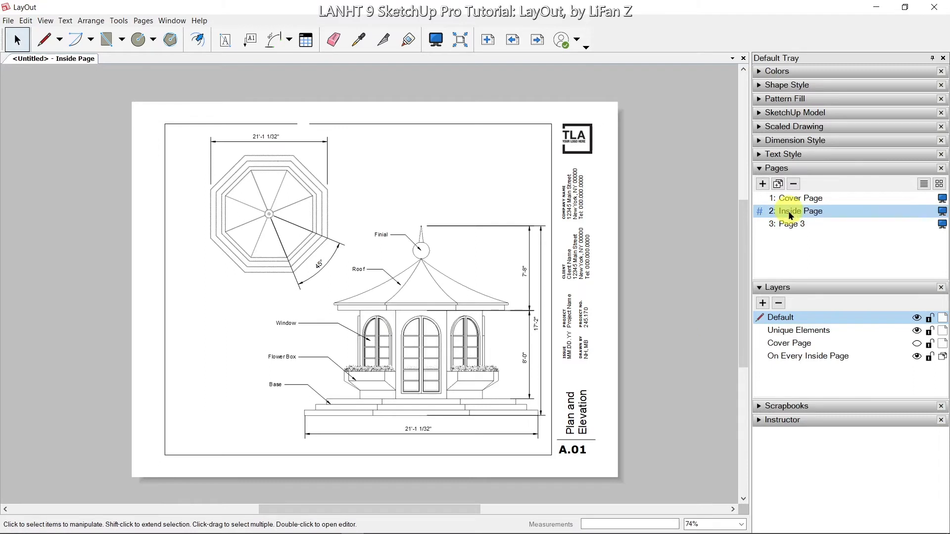
left_click(790, 223)
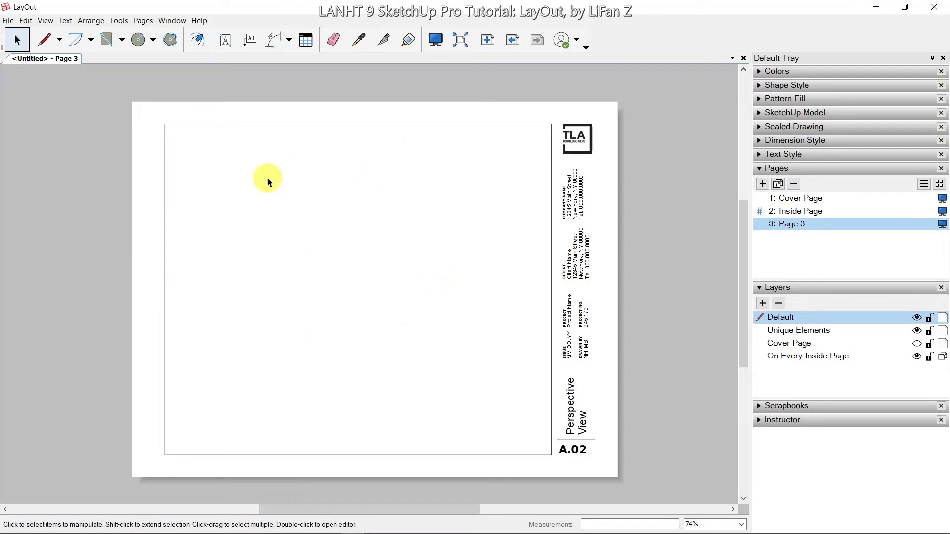
left_click(9, 20)
left_click(59, 192)
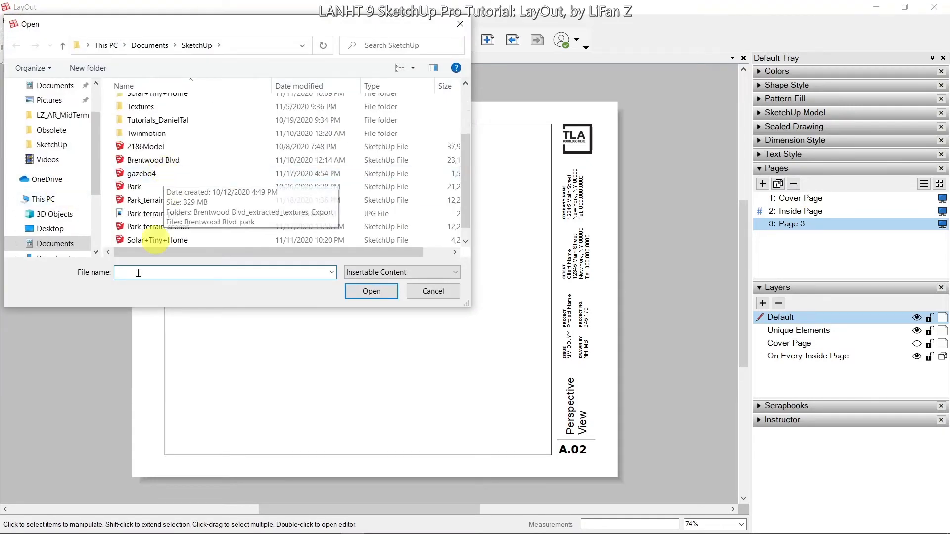
left_click(128, 201)
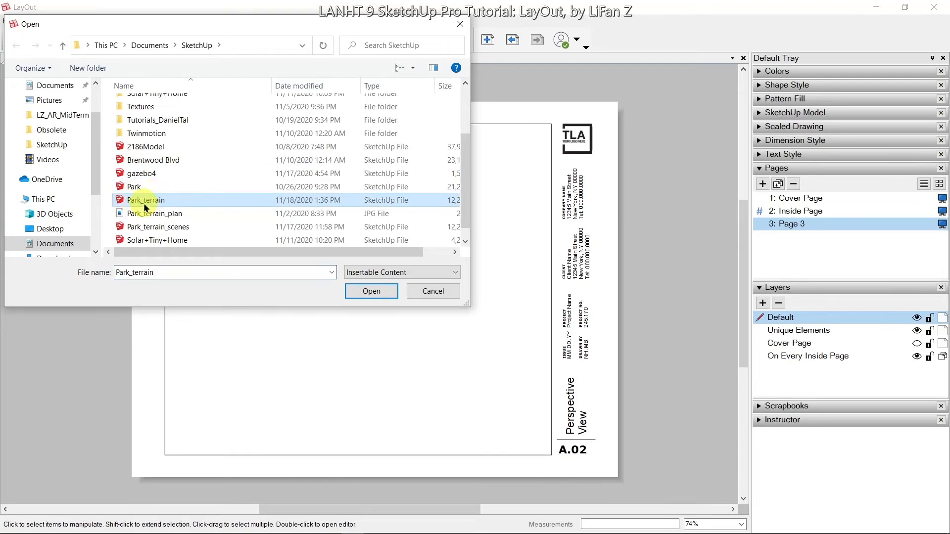
left_click(372, 292)
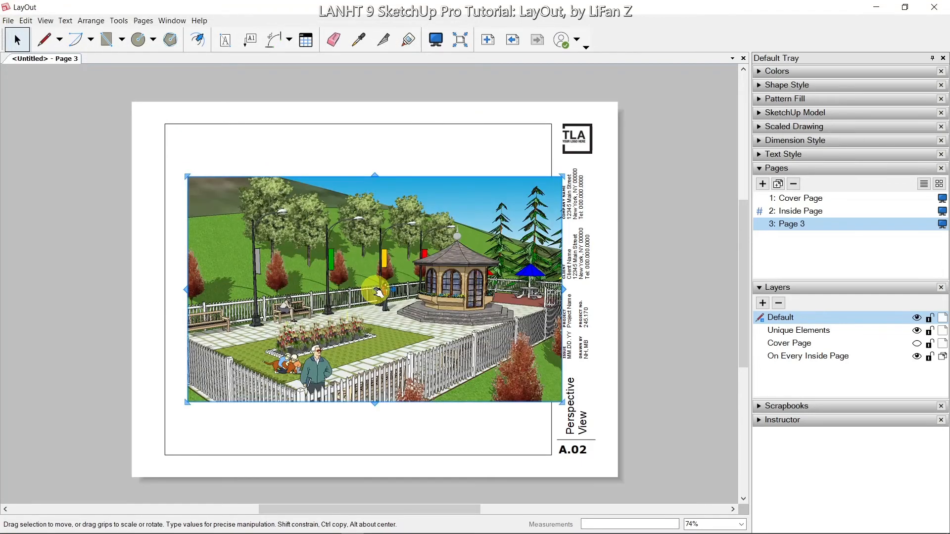
left_click_drag(437, 254, 420, 208)
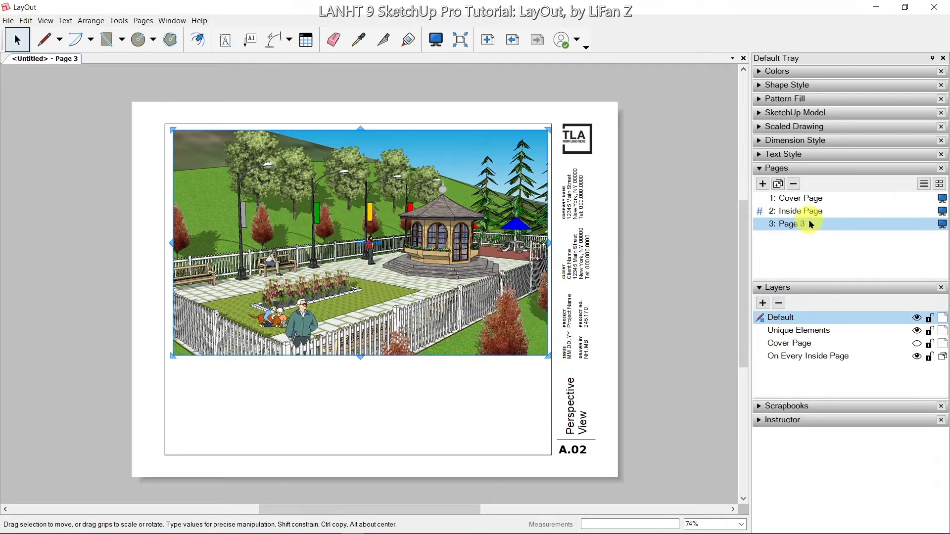
Reduce the park viewport's height from its lower edge, keeping its full width, to leave room underneath
left_click(759, 113)
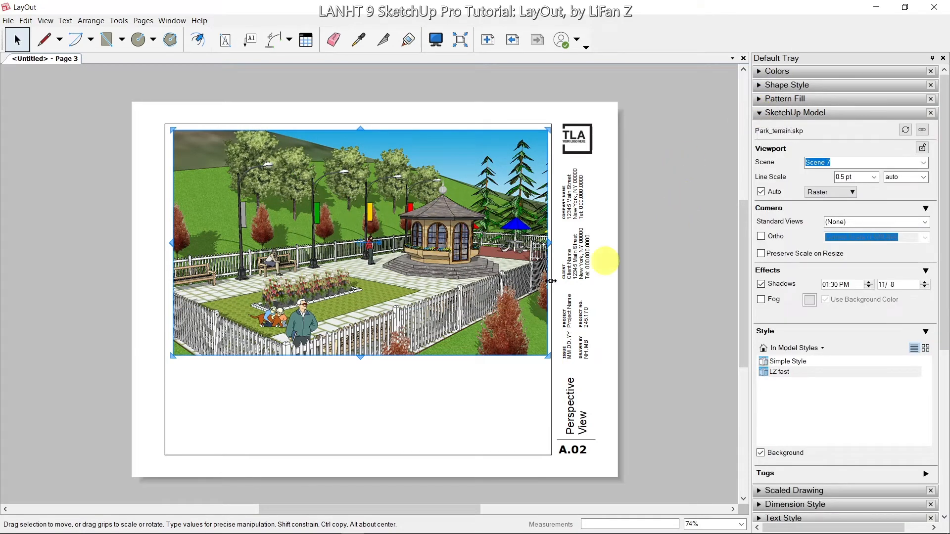
left_click_drag(362, 355, 365, 315)
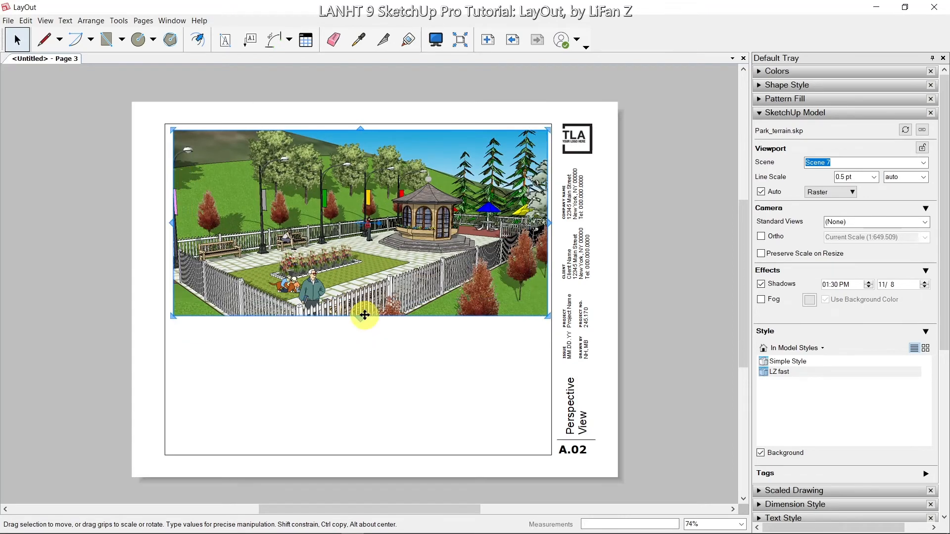
left_click(507, 403)
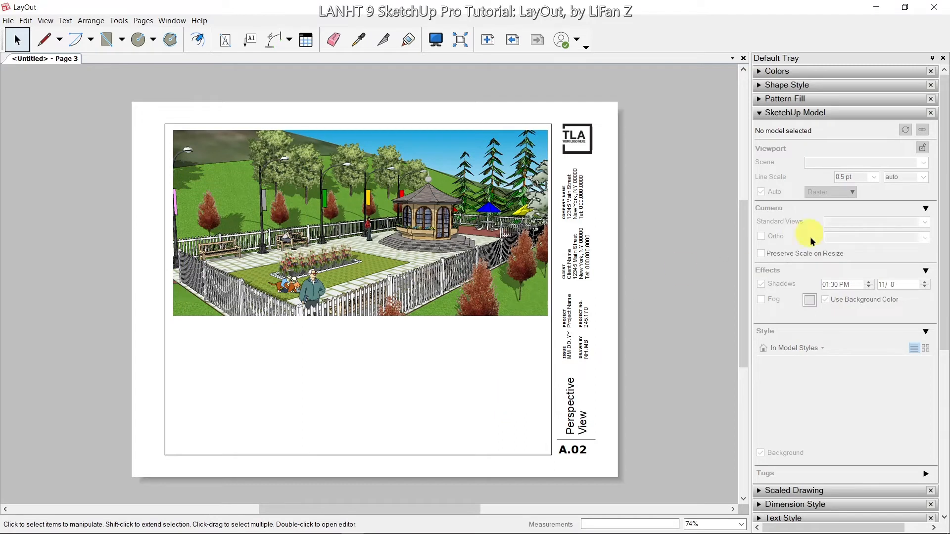
Duplicate the park viewport on the same page and place the copy in the lower part of the frame
left_click(486, 287)
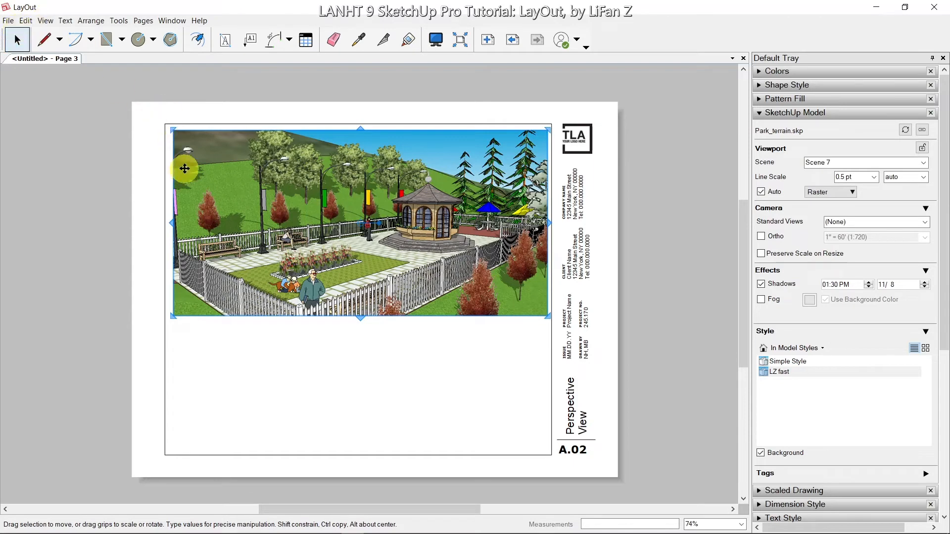
left_click(26, 21)
left_click(47, 94)
left_click(26, 20)
left_click(47, 114)
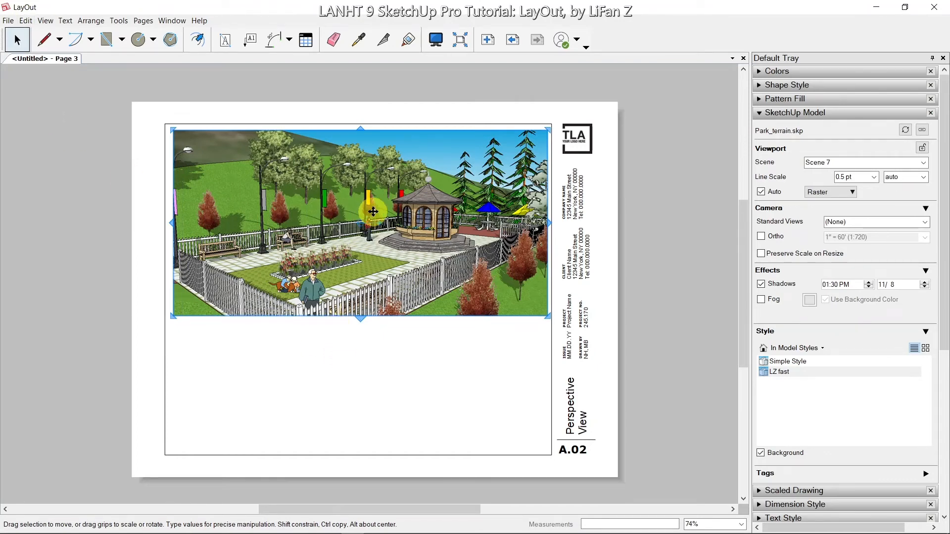
left_click_drag(372, 213, 369, 345)
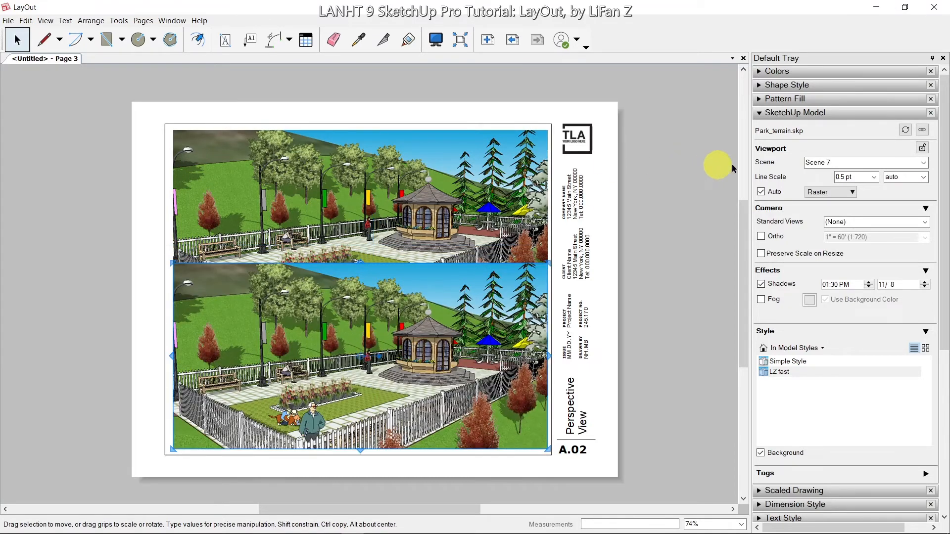
Show Scene 5 in the duplicated viewport and crop its left and right sides closer to the gazebo
left_click(924, 164)
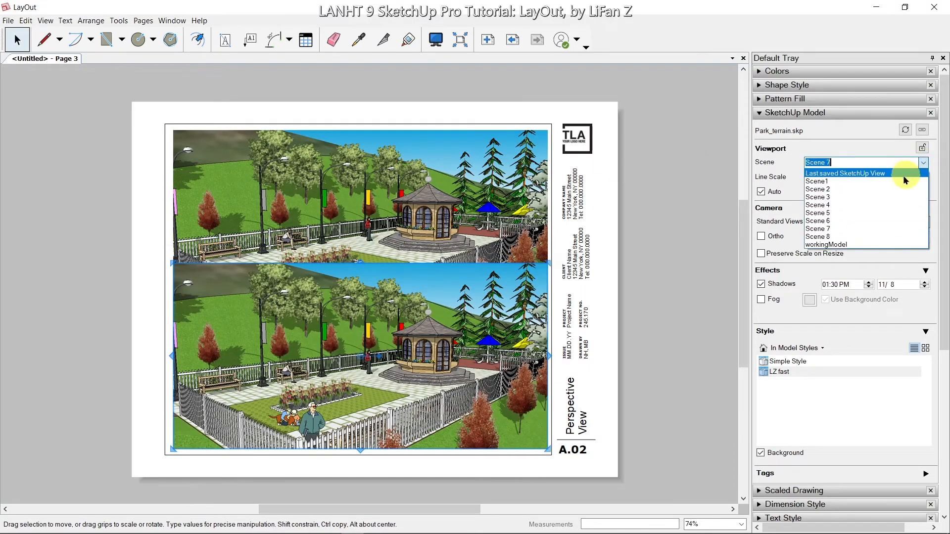
left_click(885, 215)
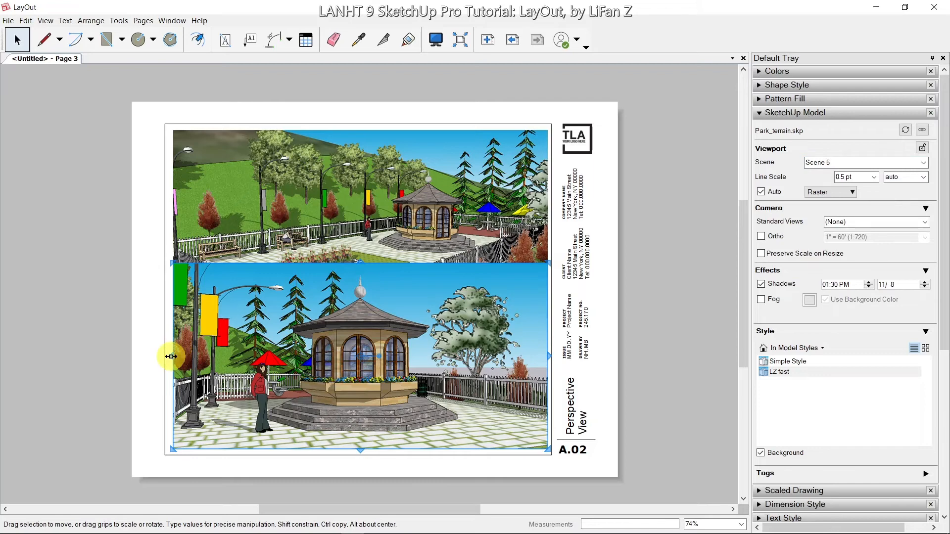
left_click_drag(172, 356, 245, 356)
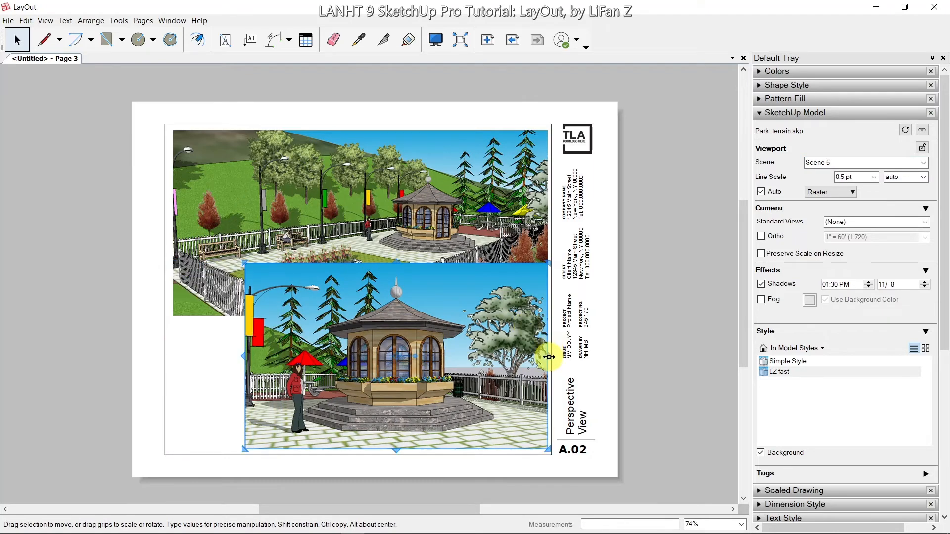
left_click_drag(549, 357, 496, 364)
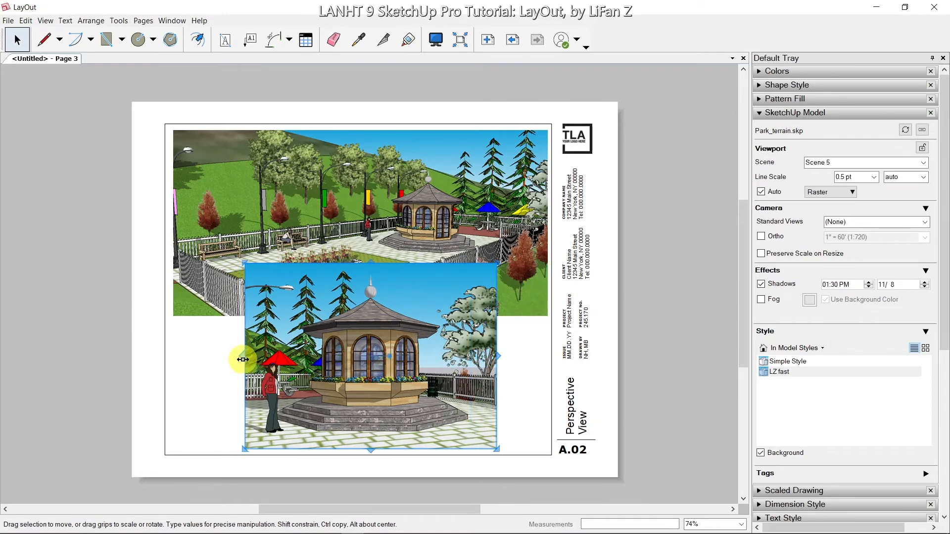
left_click_drag(244, 355, 244, 356)
Move the Scene 5 viewport to the frame's lower-left corner and shrink it to fit beneath the large perspective
left_click_drag(458, 308, 388, 310)
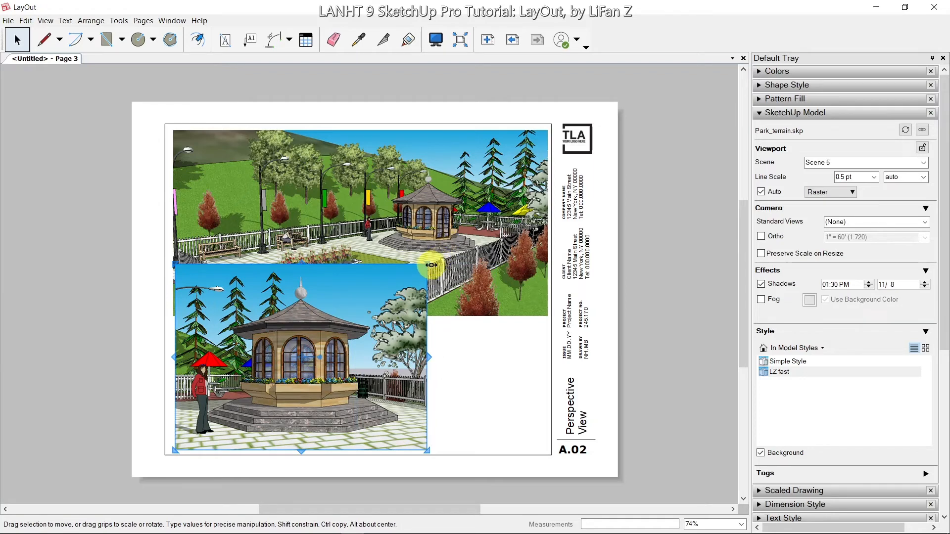
left_click_drag(428, 264, 386, 325)
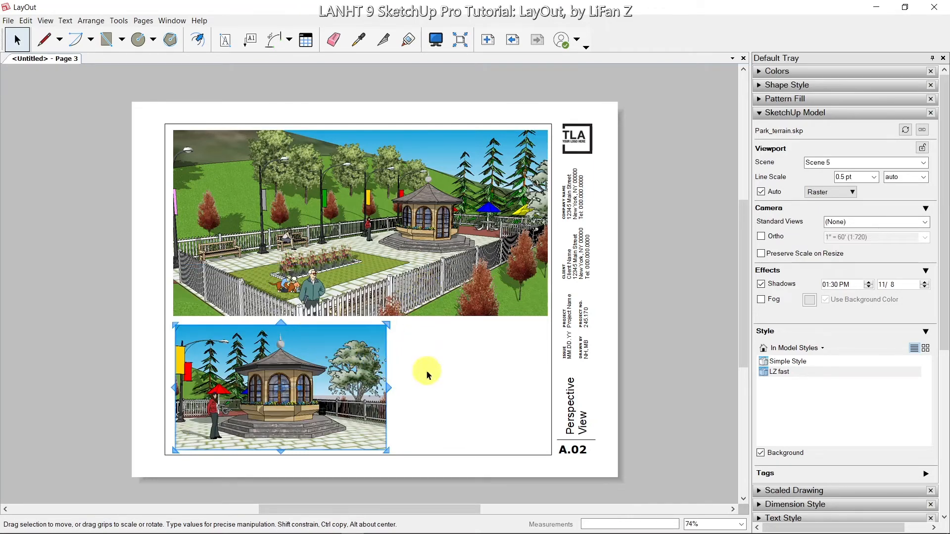
left_click(446, 349)
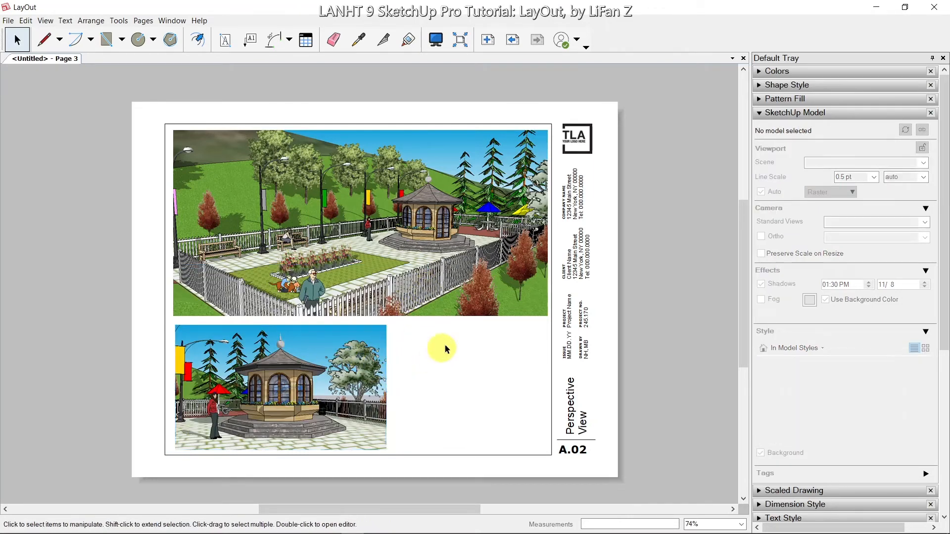
left_click(359, 376)
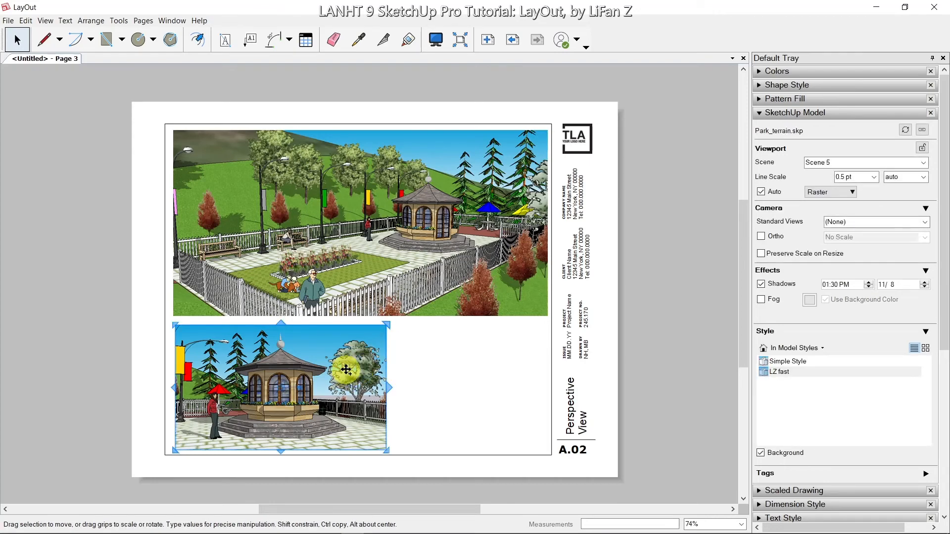
left_click_drag(346, 366, 516, 380)
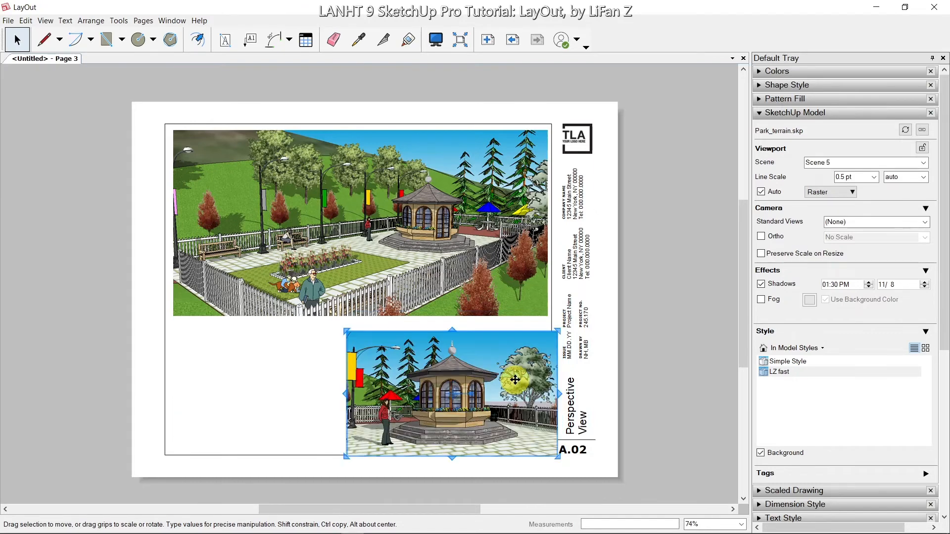
key("ctrl+z")
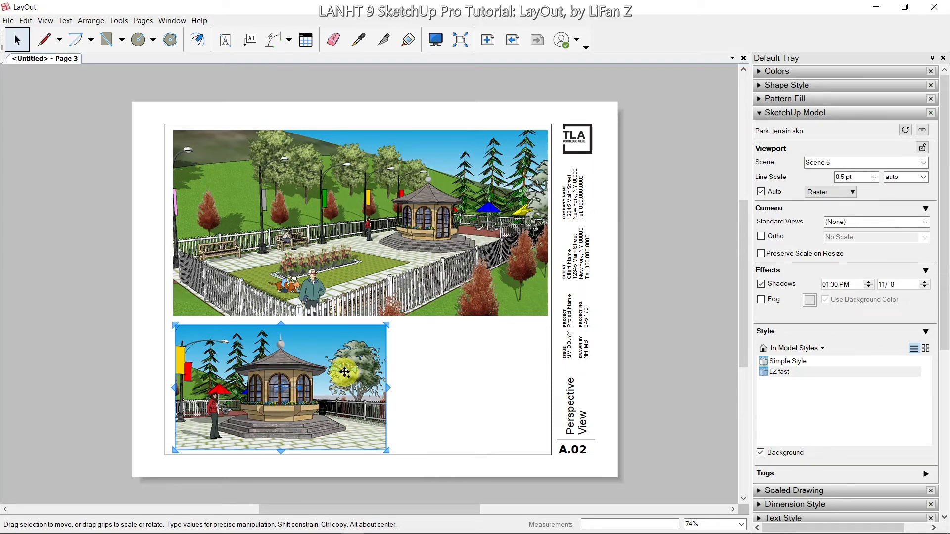
Duplicate the Scene 5 viewport beside the original in the frame's lower part and show Scene 4 in the copy
left_click_drag(345, 372, 518, 368)
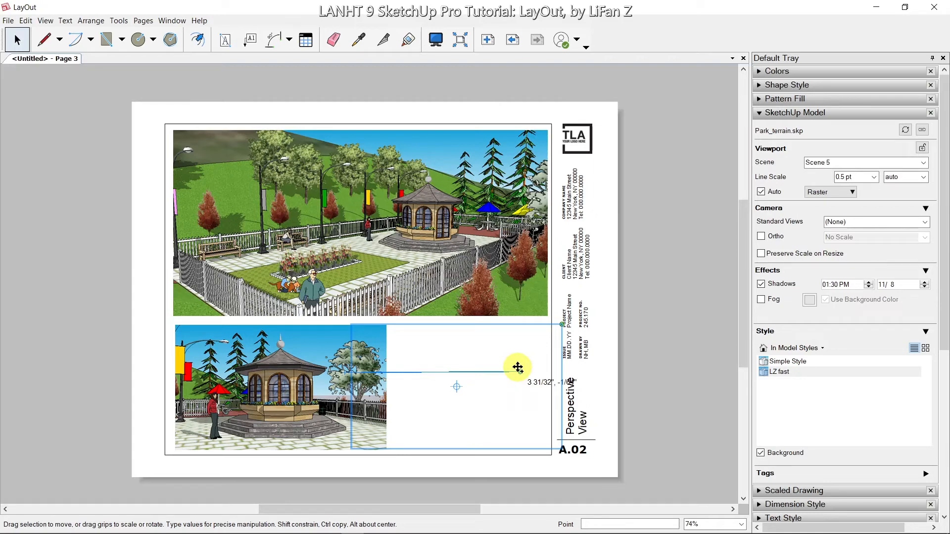
left_click_drag(518, 368, 518, 367, "ctrl")
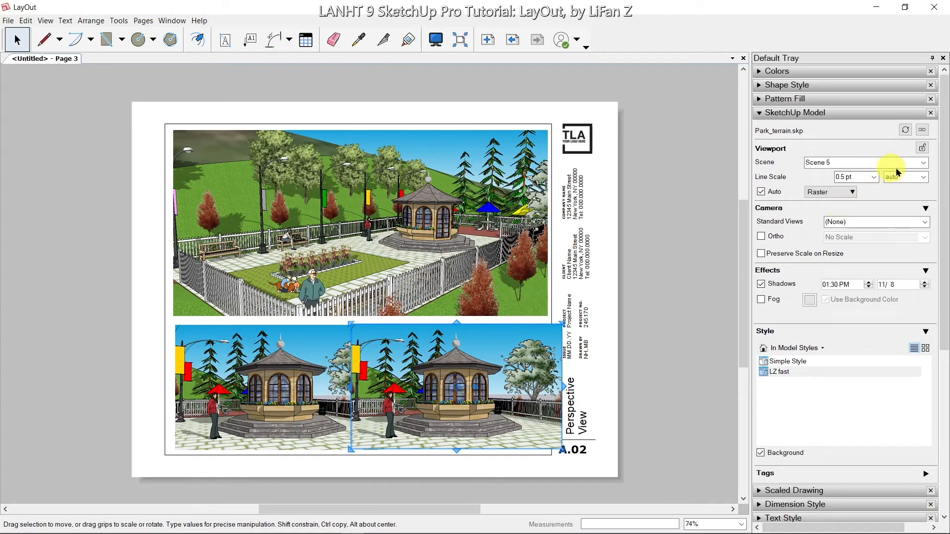
left_click(923, 163)
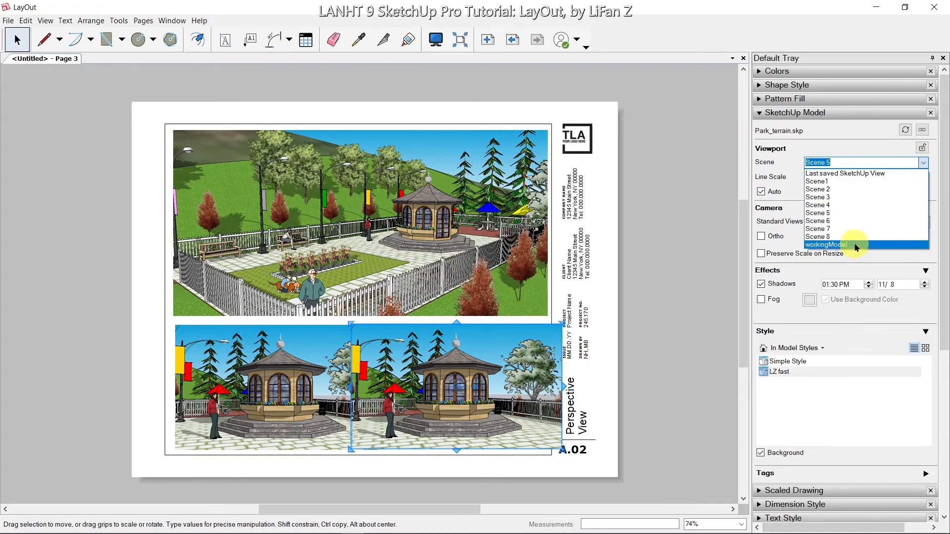
left_click(860, 206)
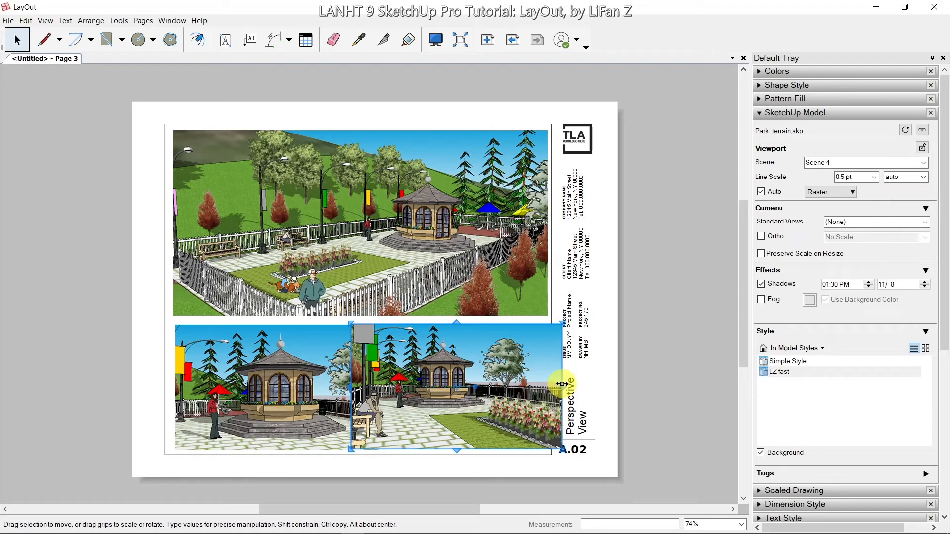
Crop the Scene 4 viewport's right and left sides to fit between the Scene 5 viewport and the frame's right edge
left_click_drag(562, 384, 544, 380)
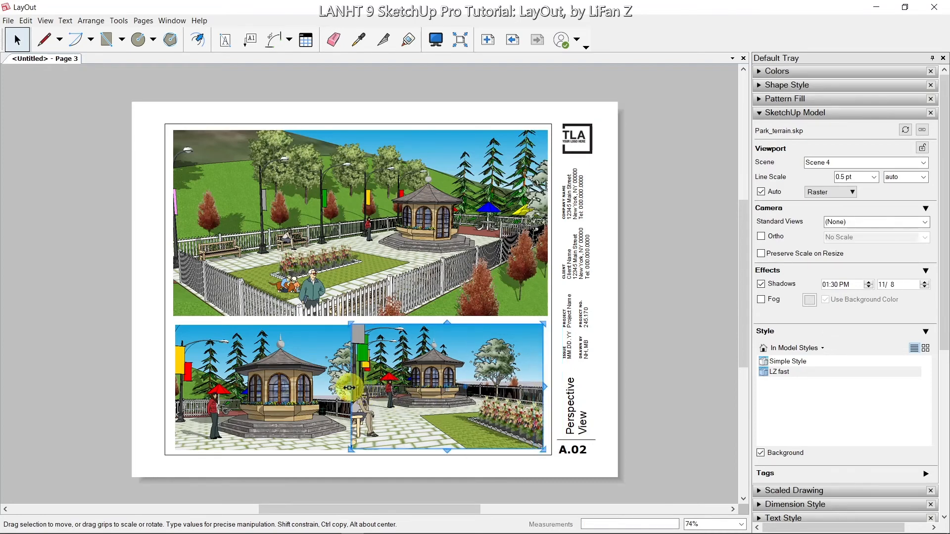
left_click_drag(350, 388, 393, 387)
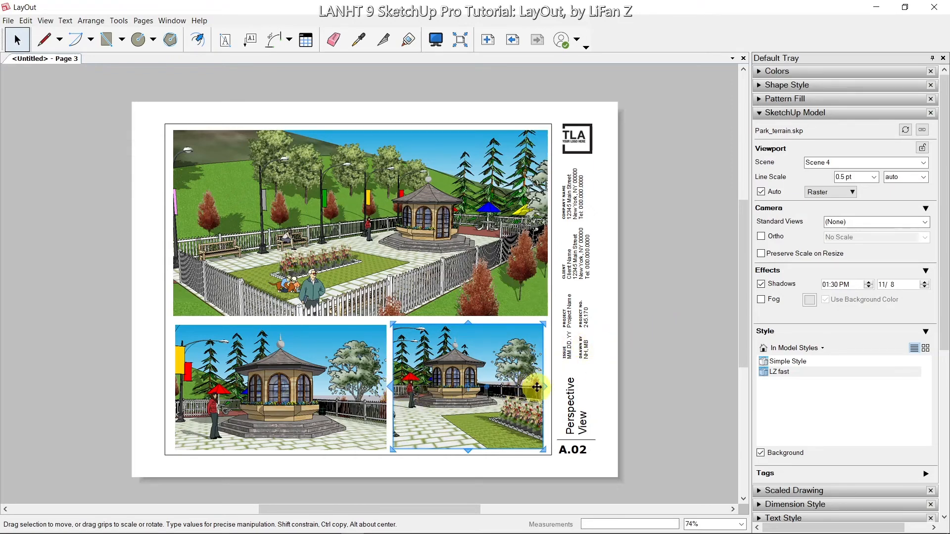
left_click_drag(544, 386, 545, 386)
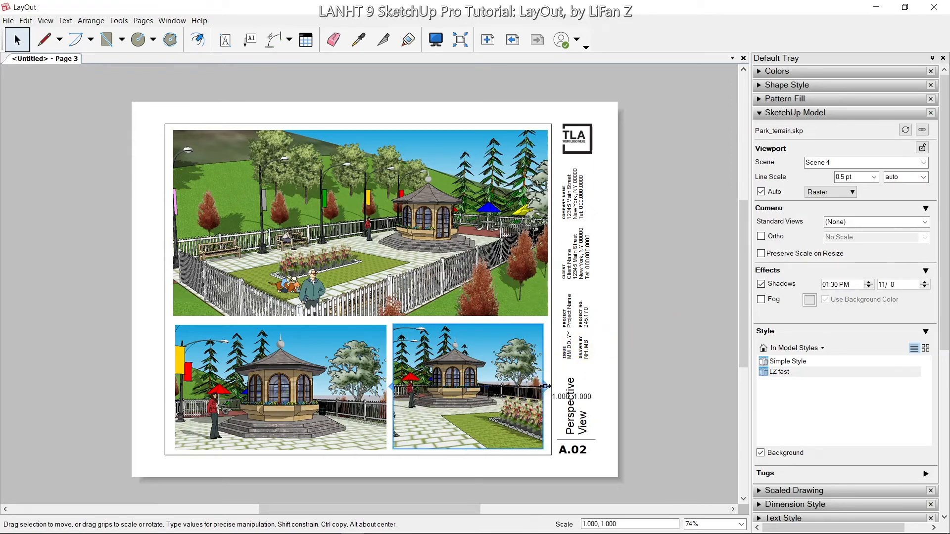
left_click_drag(545, 387, 545, 386)
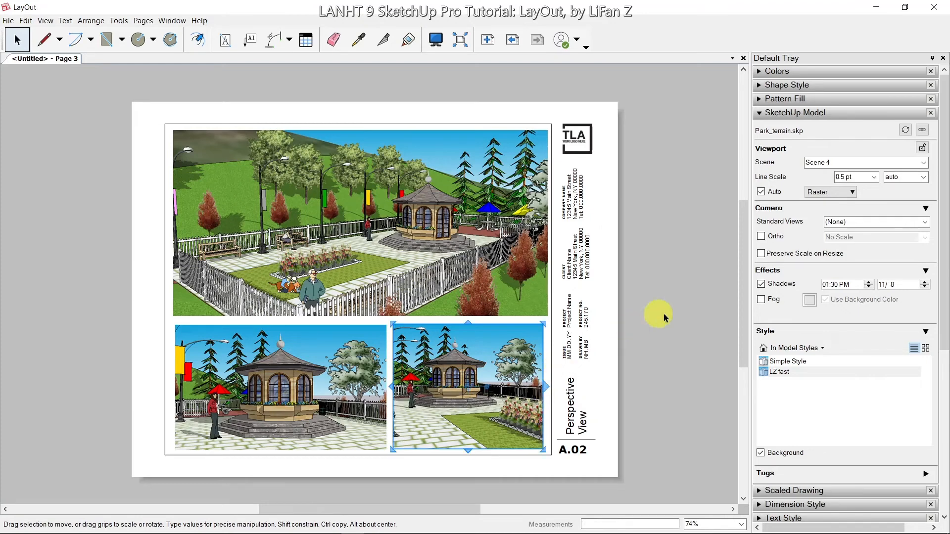
left_click(675, 249)
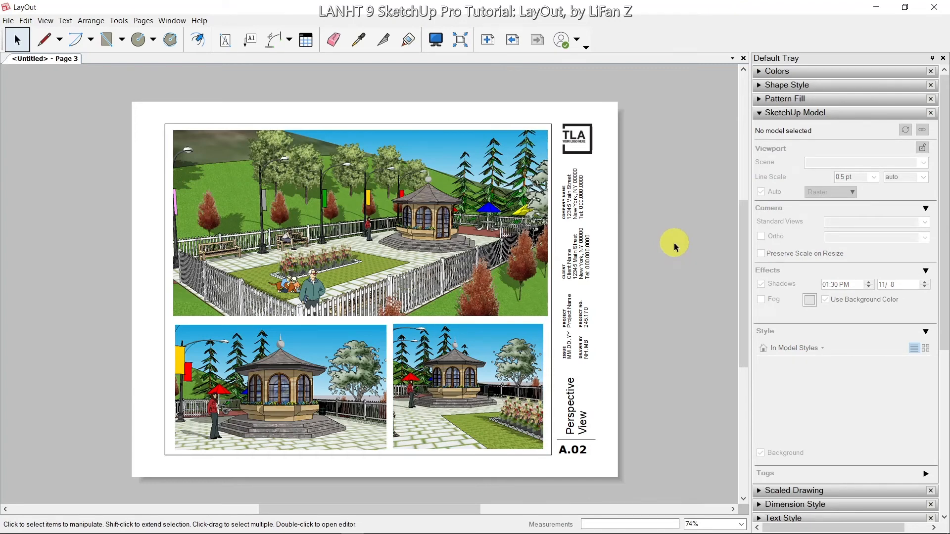
Review the cover page, the plan and elevation page, and the perspective views page in turn
left_click(759, 113)
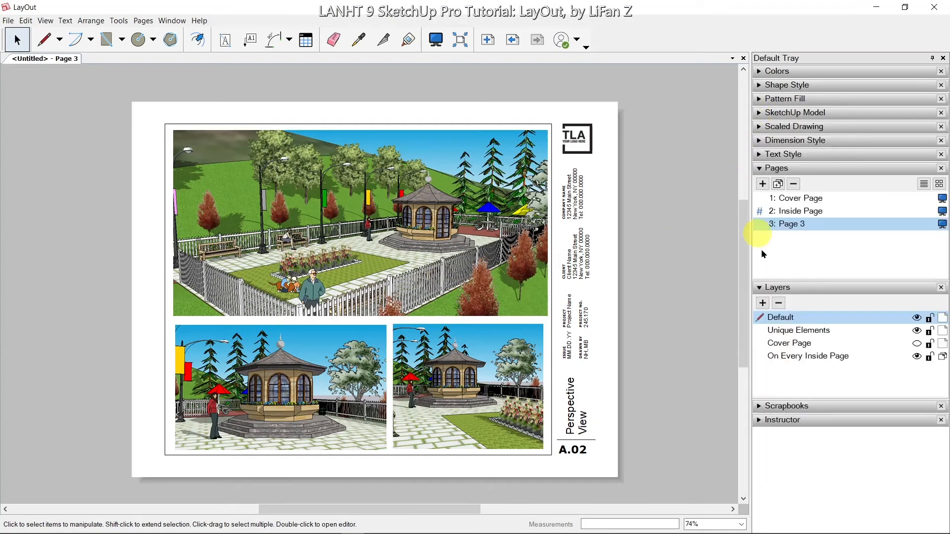
left_click(796, 201)
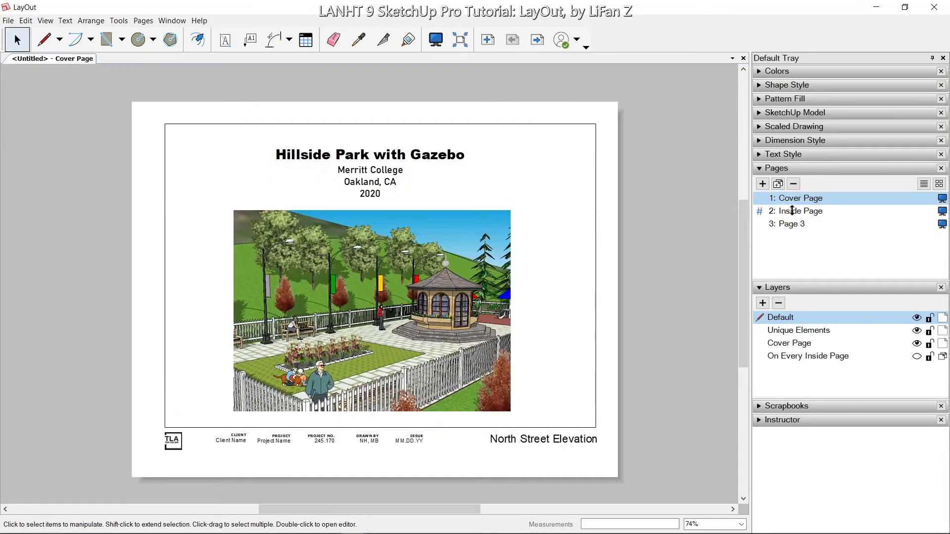
left_click(796, 212)
left_click(790, 226)
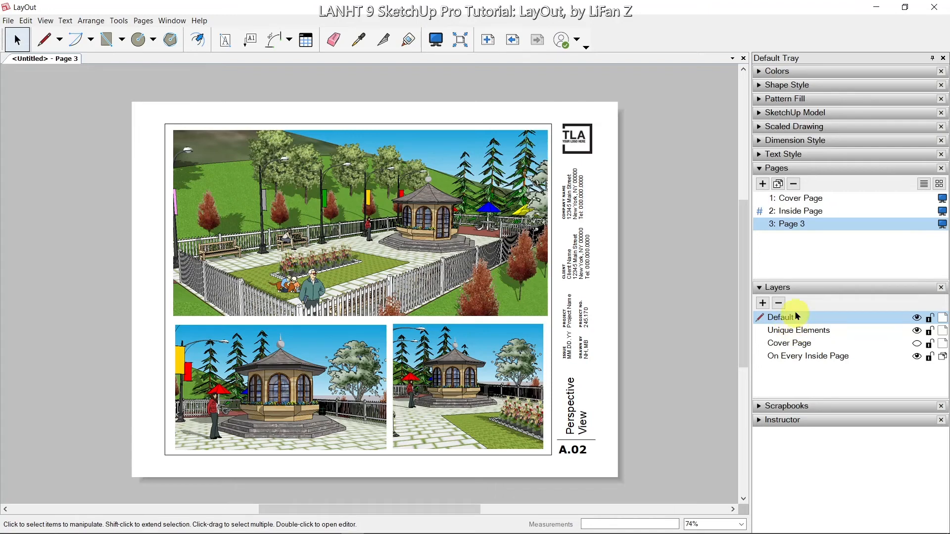
left_click(794, 211)
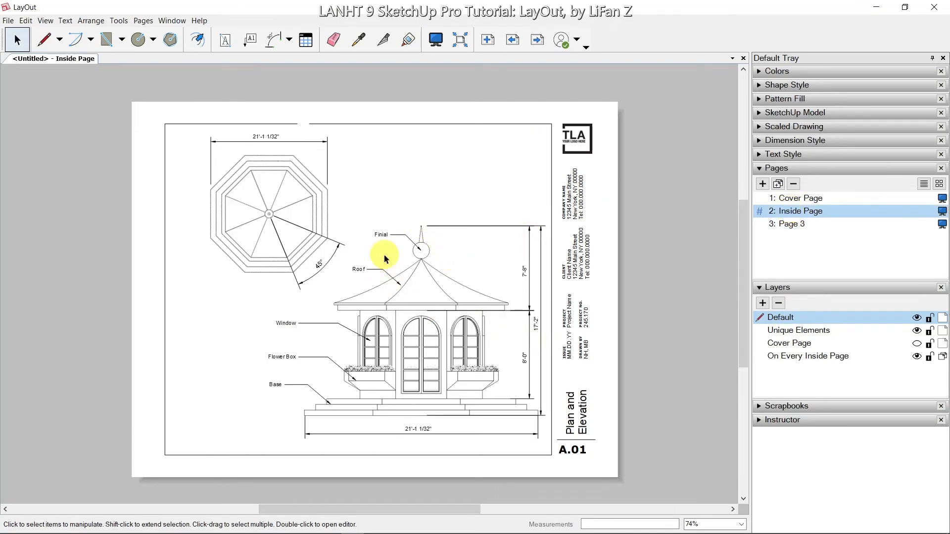
left_click(791, 199)
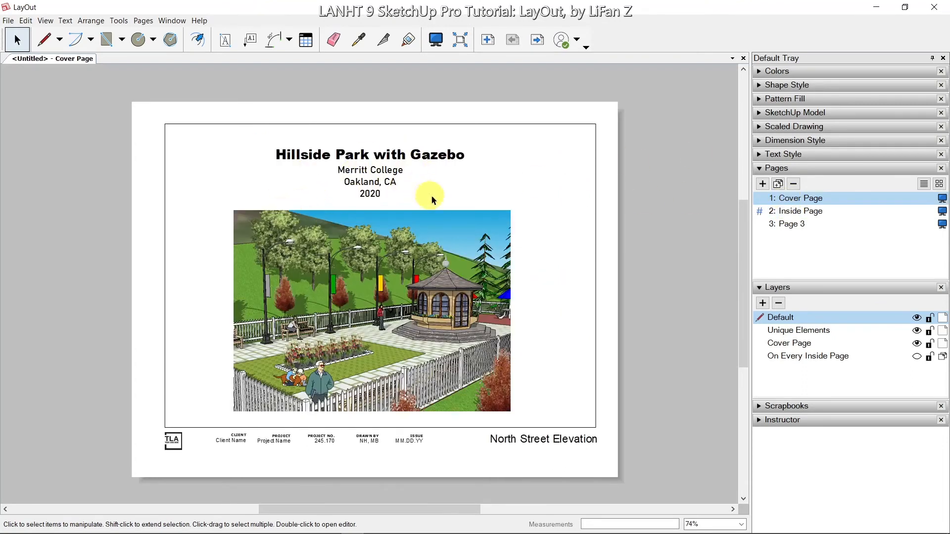
left_click(801, 225)
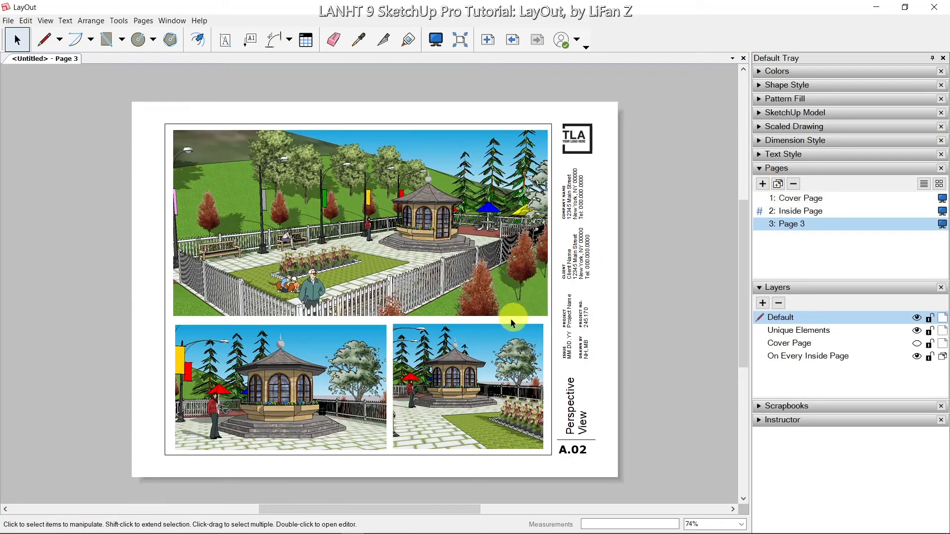
Adjust the camera inside the Scene 5 viewport to reframe the gazebo slightly closer
left_click(344, 404)
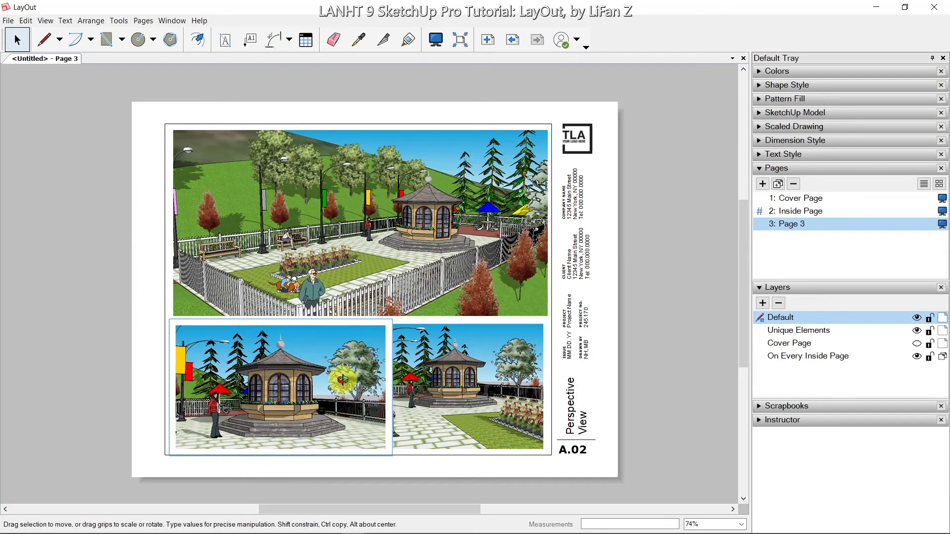
left_click_drag(335, 384, 344, 380)
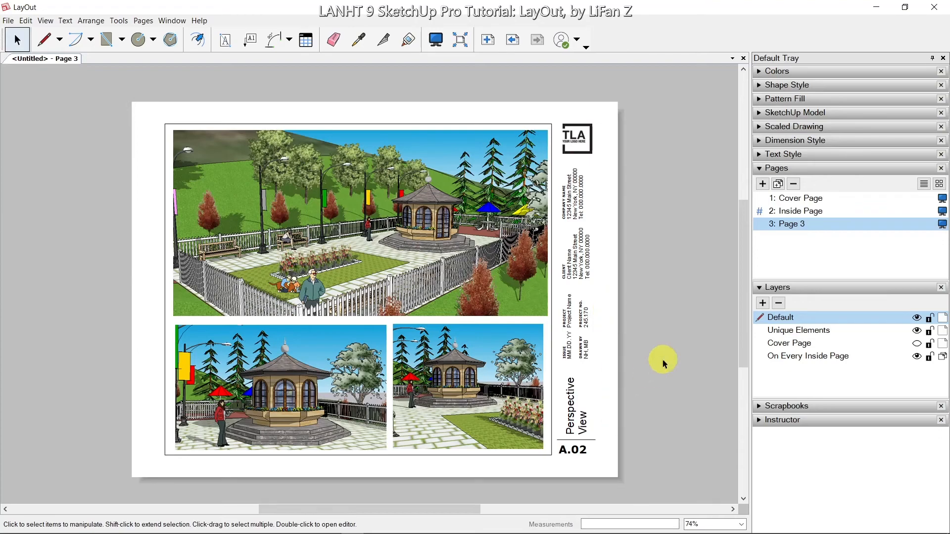
Replace the city line of the document's ClientAddress auto-text with the city and state given on the cover page
scroll(643, 333, "up", 8)
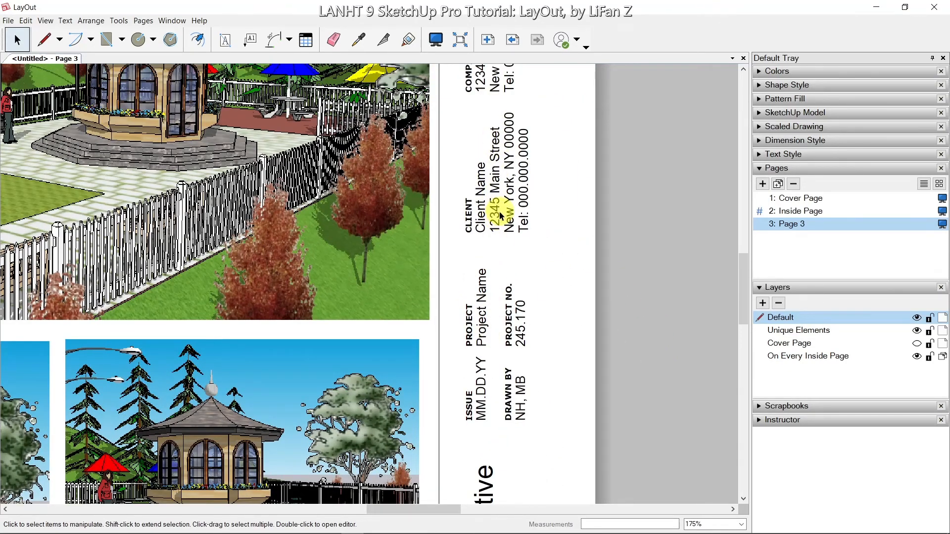
left_click(9, 21)
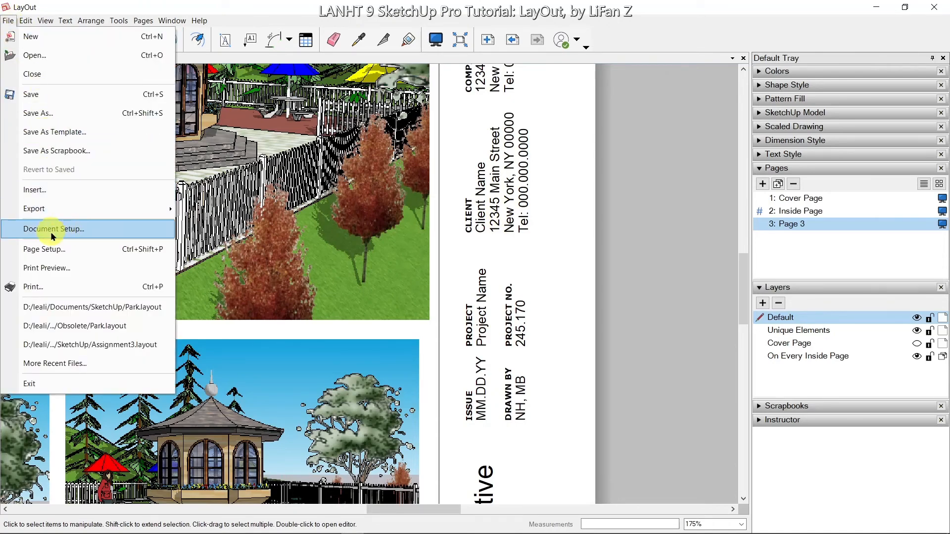
left_click(78, 230)
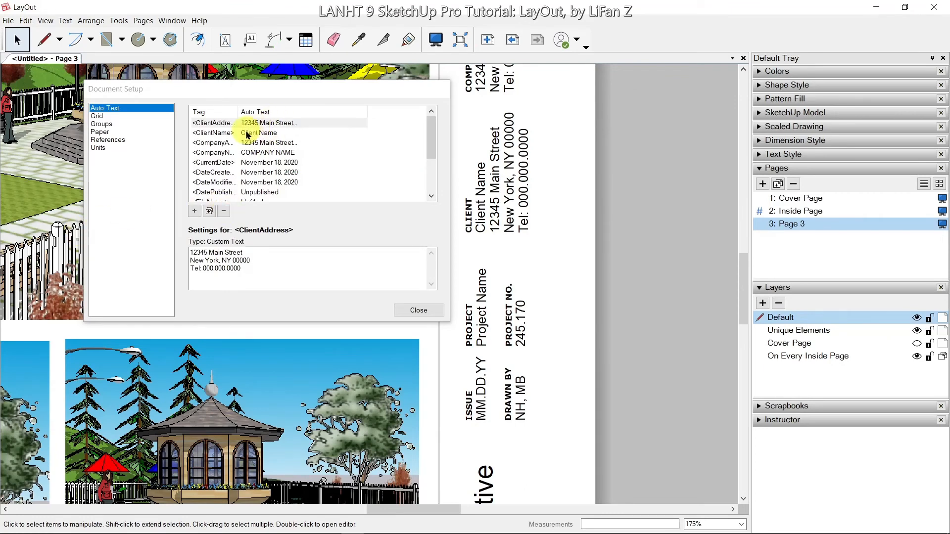
left_click_drag(251, 268, 191, 252)
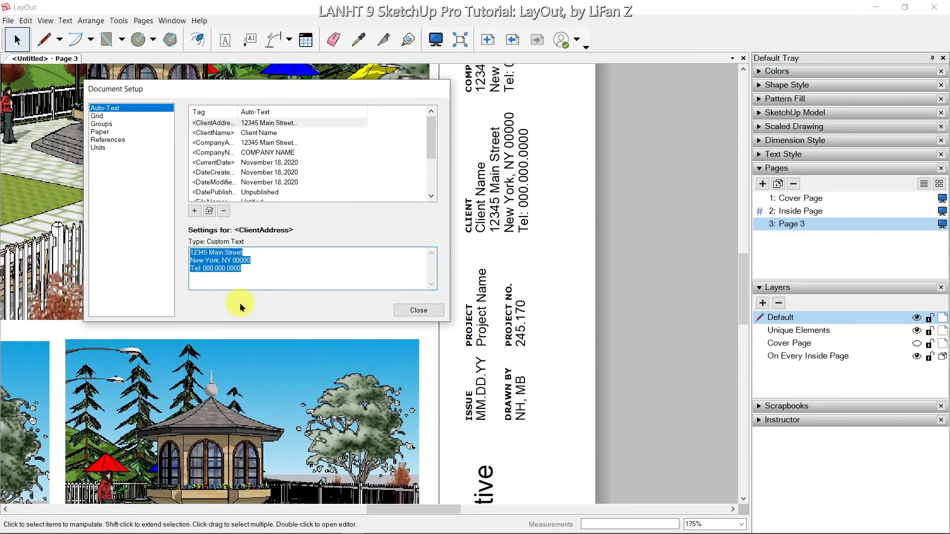
left_click(227, 267)
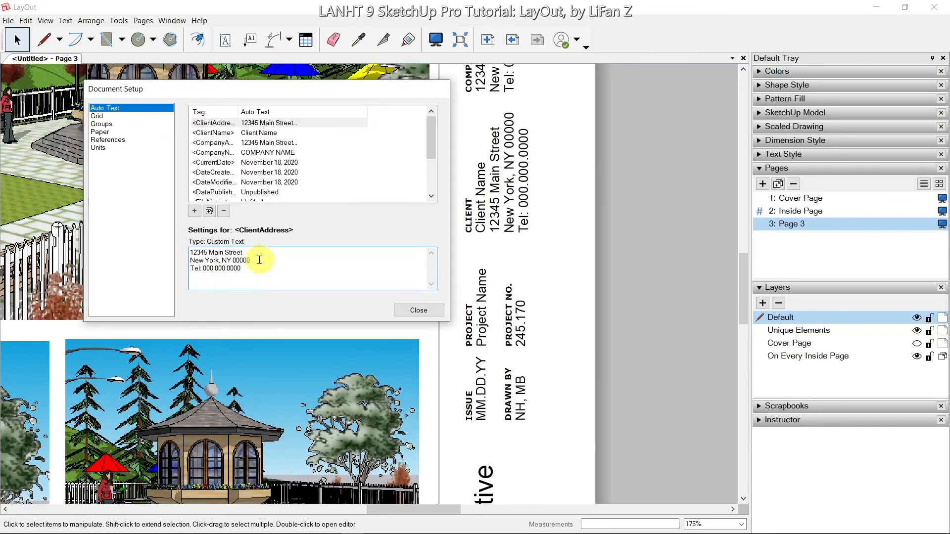
left_click_drag(258, 260, 179, 265)
type("O")
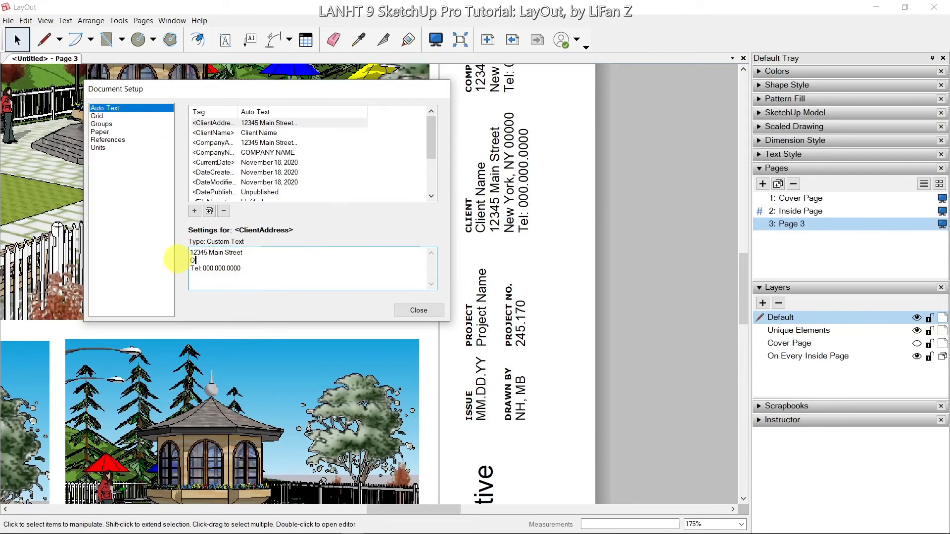
type("kaland, CA")
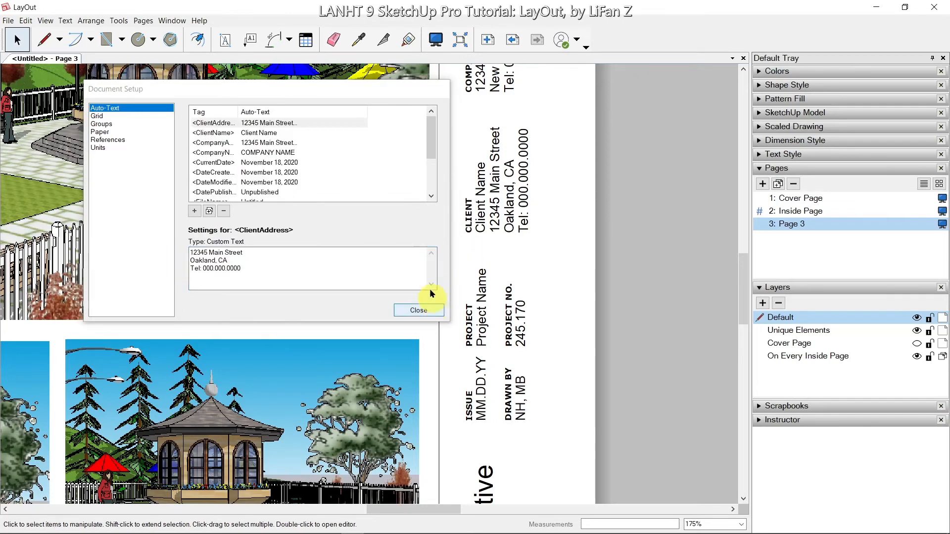
Set the CompanyName auto-text to "LZ"
left_click(215, 134)
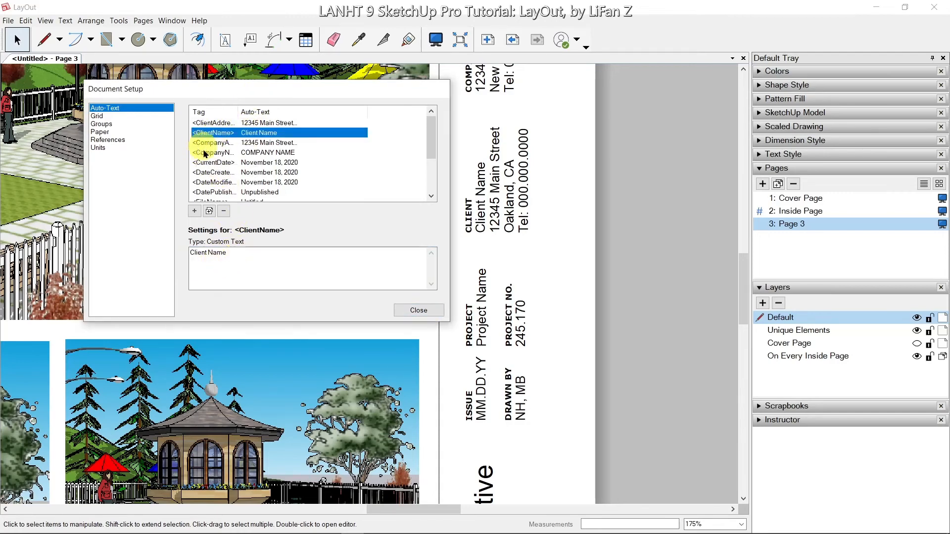
left_click(219, 155)
left_click_drag(246, 253, 185, 256)
type("LZ")
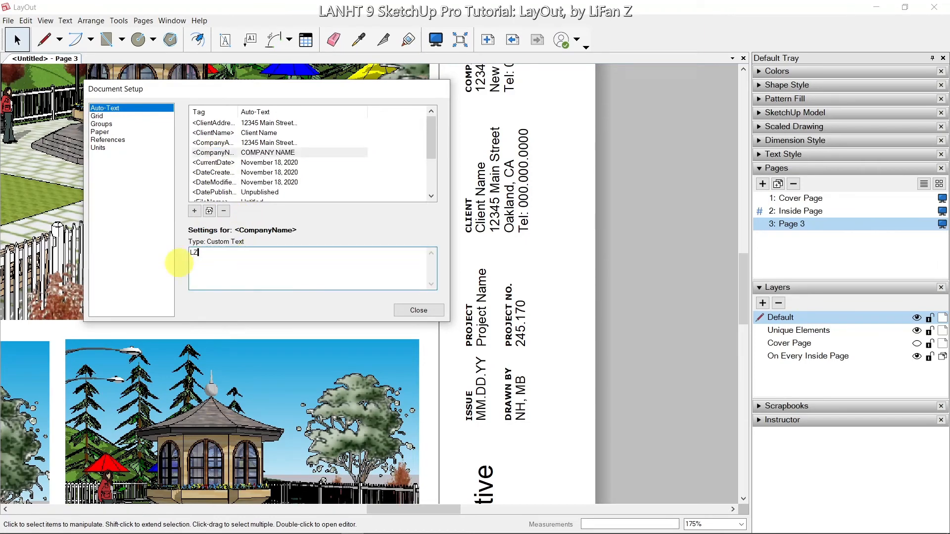
Set the ProjectName auto-text to "Hillside Park", and check the ProjectNumber and PageName tags
left_click(256, 164)
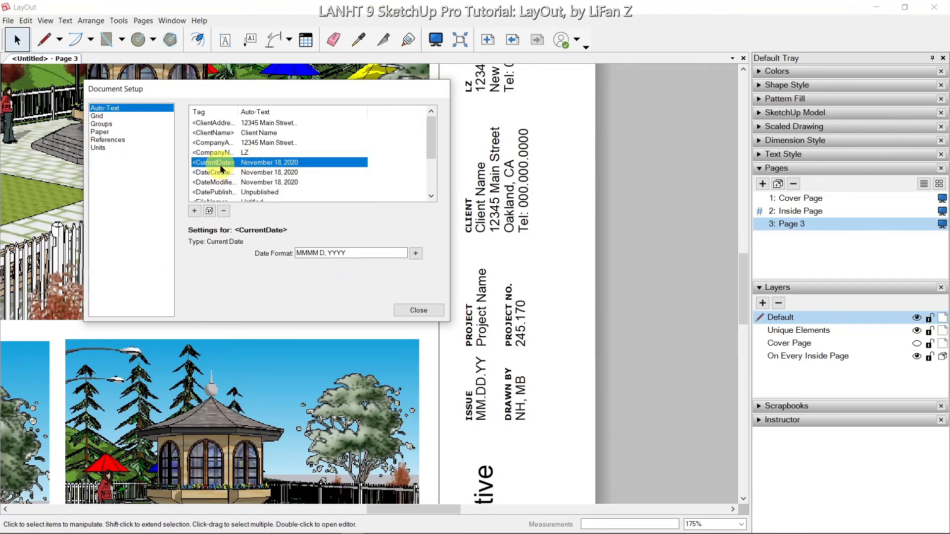
scroll(219, 191, "down", 1)
scroll(271, 160, "down", 1)
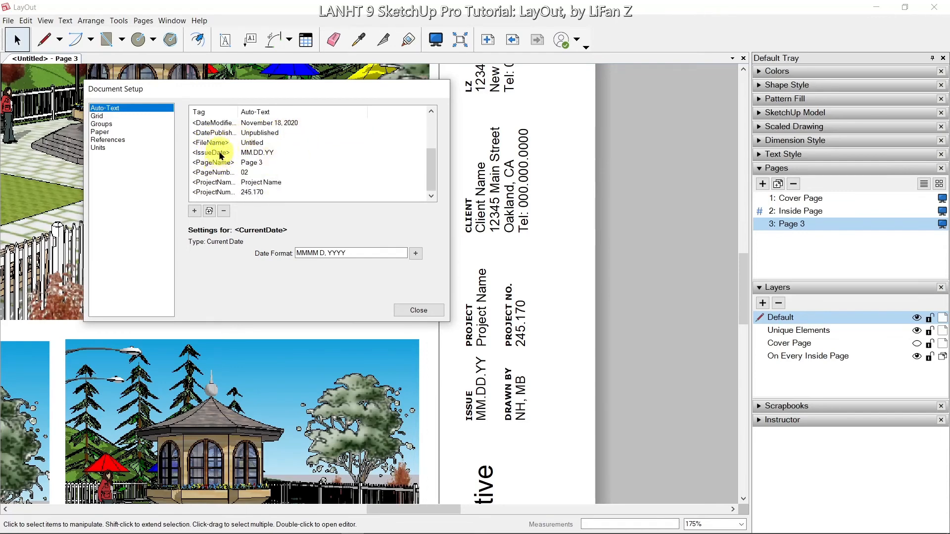
left_click(221, 182)
left_click_drag(247, 259, 181, 256)
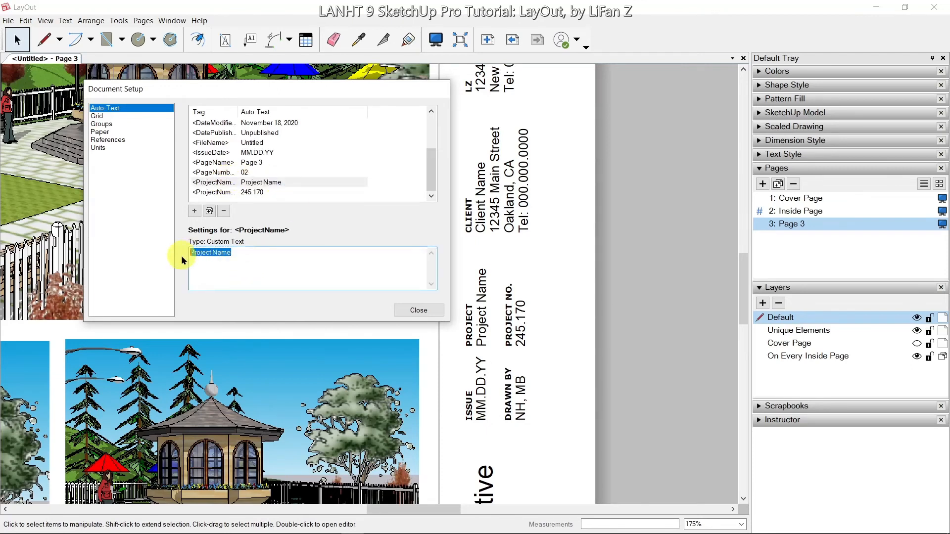
type("Hillsi")
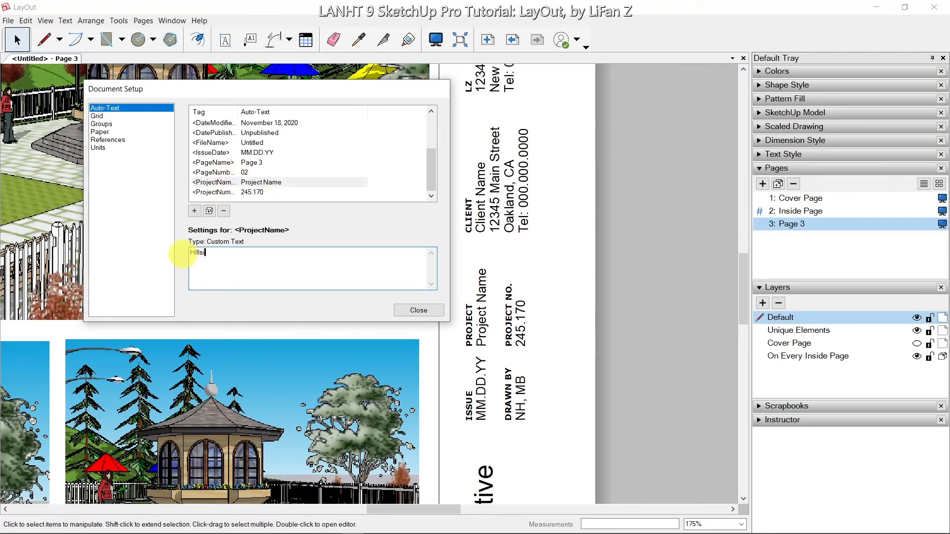
type("de Park")
left_click(202, 191)
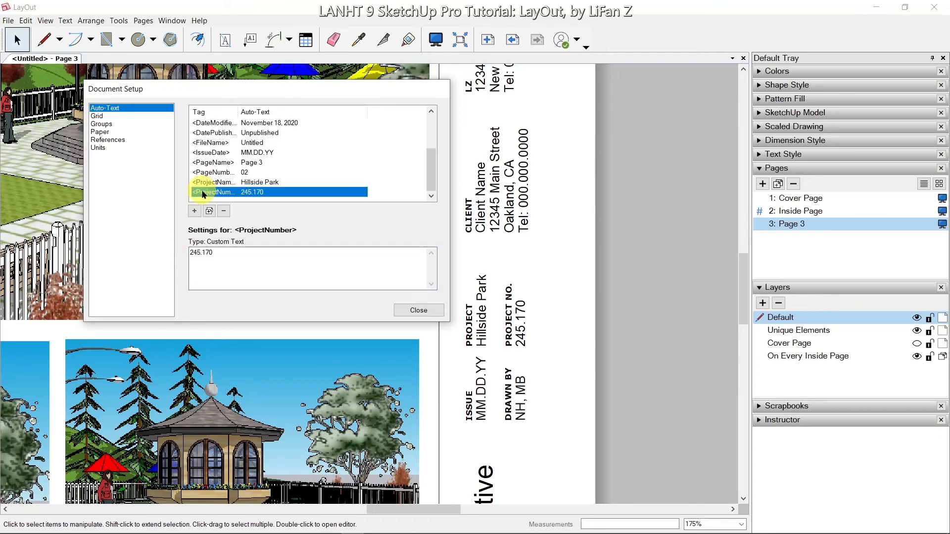
left_click(215, 164)
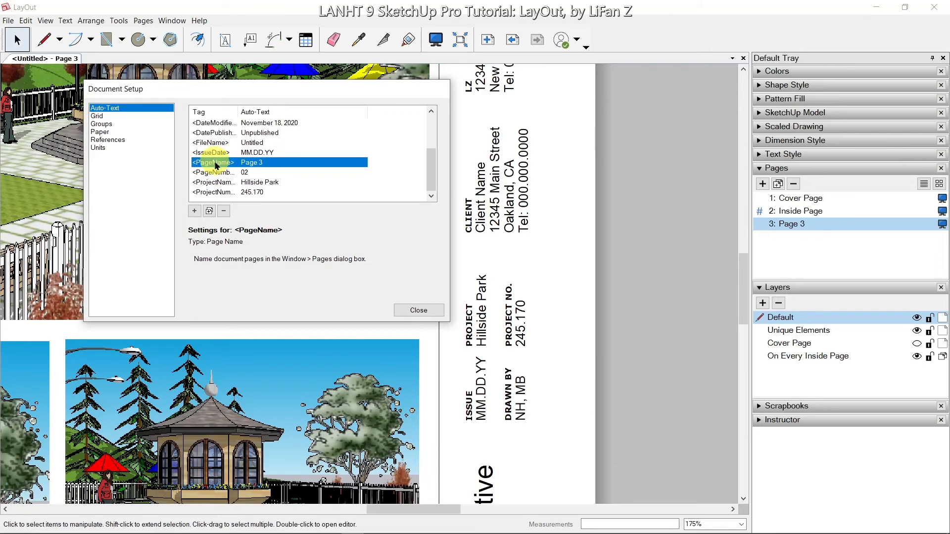
Examine the PageNumber auto-text's numbering style, start number and start page settings
left_click(214, 173)
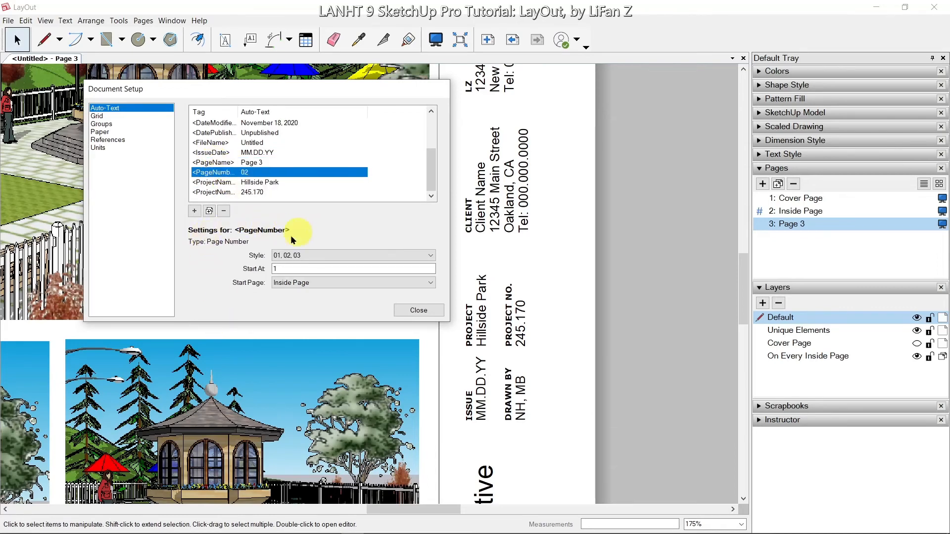
double_click(278, 271)
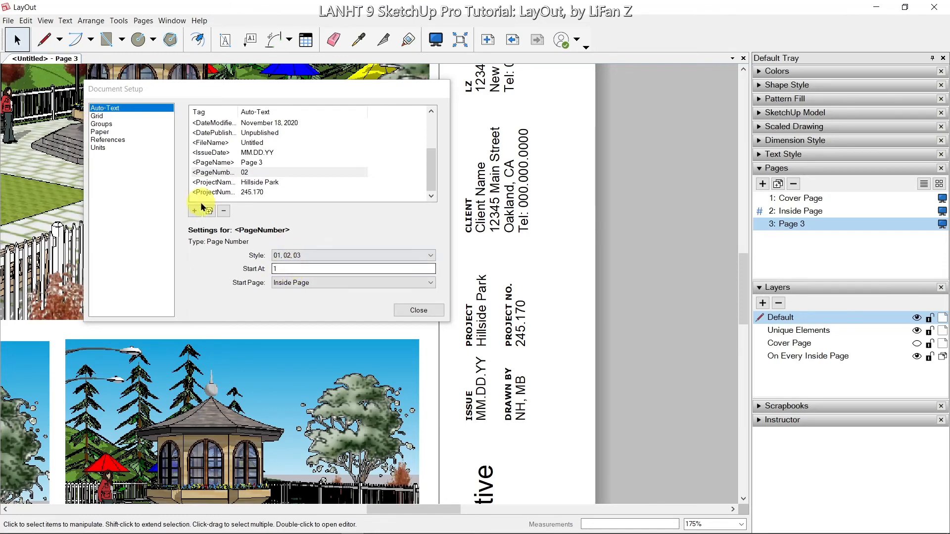
Show the document grid, check how it looks across the page, and hide it again
left_click(98, 117)
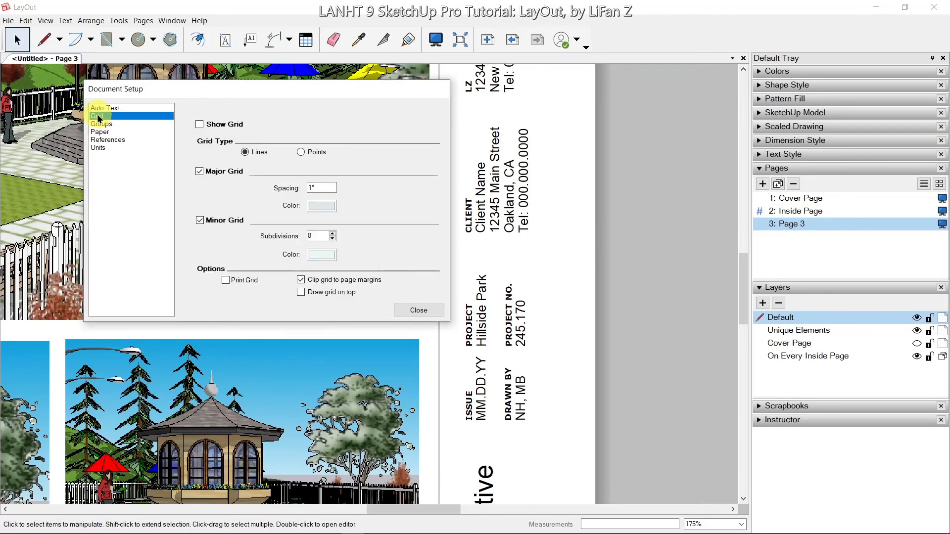
left_click(200, 124)
left_click_drag(327, 91, 601, 343)
scroll(238, 274, "down", 2)
scroll(238, 274, "down", 2)
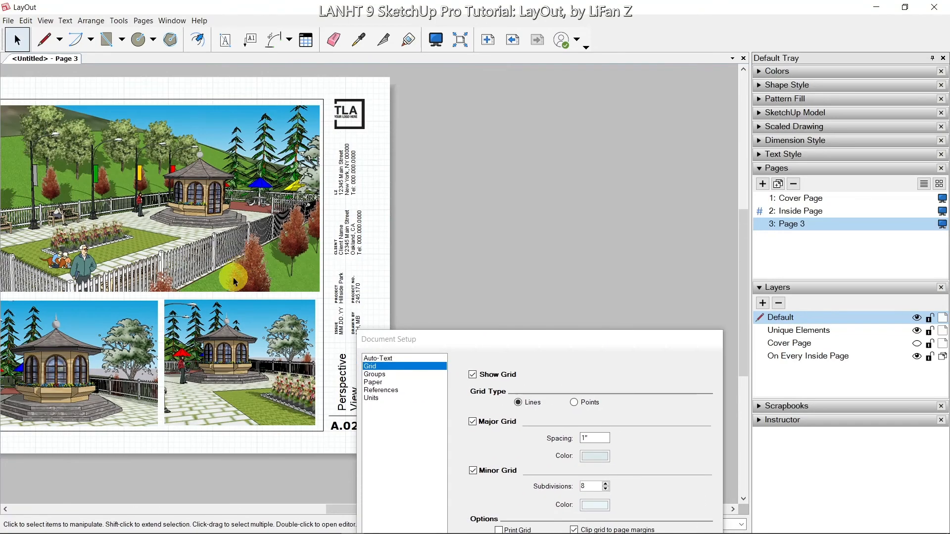
left_click(475, 376)
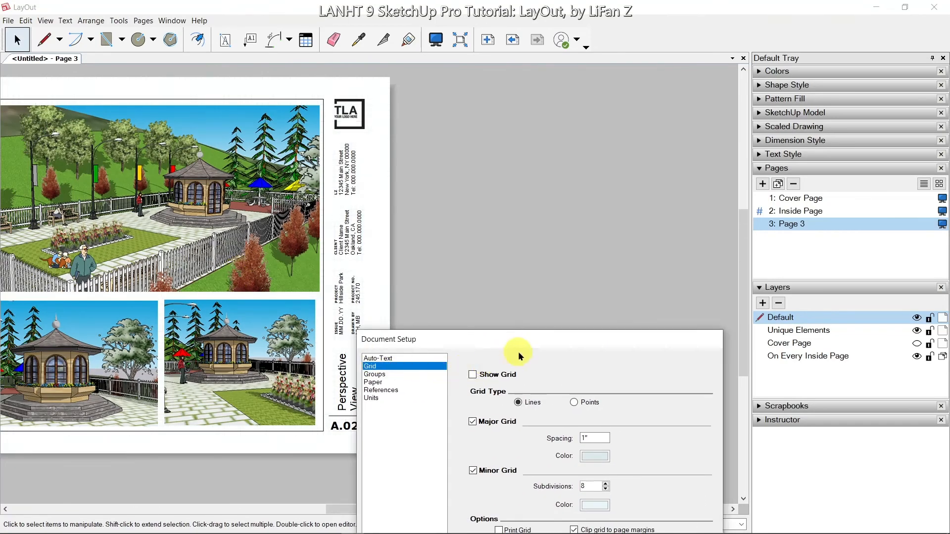
left_click_drag(513, 342, 432, 197)
Try the Tabloid (11 in x 17 in) paper size on the document, and return it to Letter (8.5 in x 11 in)
left_click(294, 231)
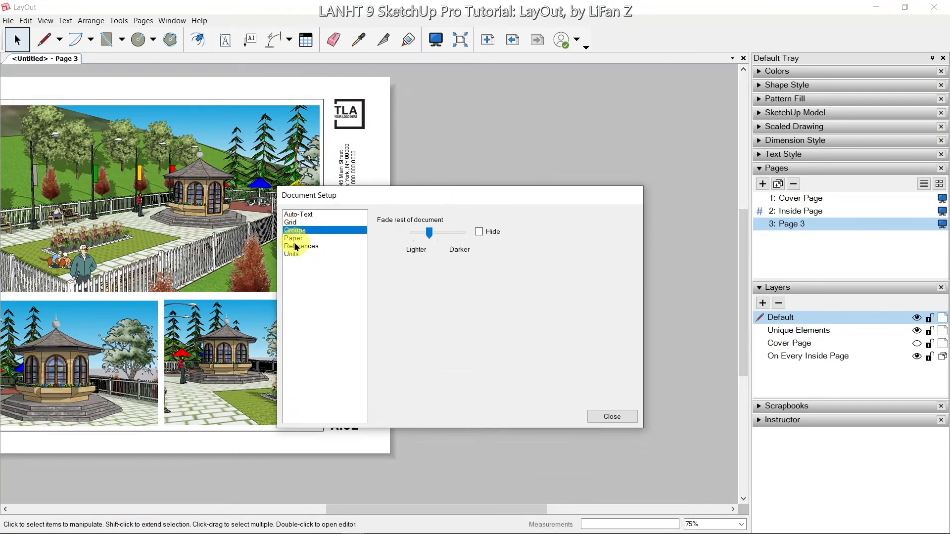
left_click(294, 238)
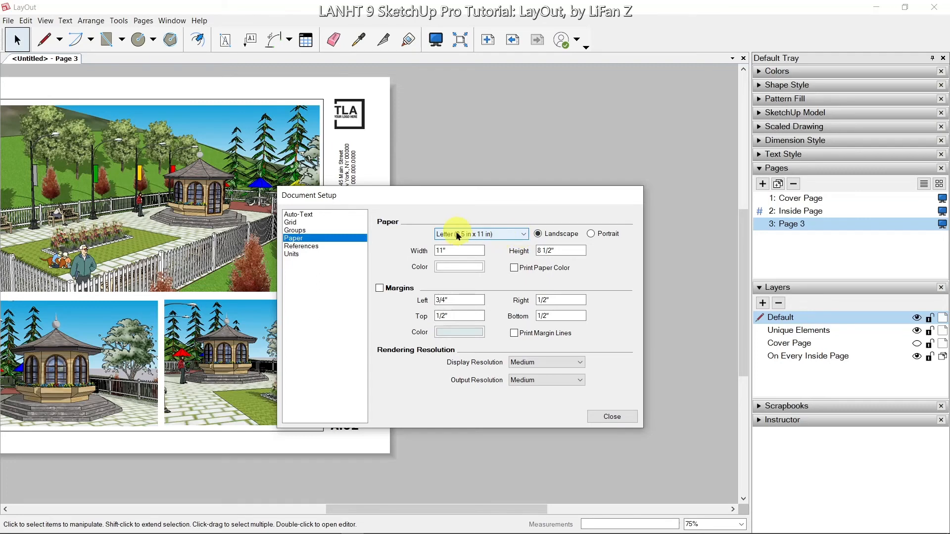
left_click(524, 235)
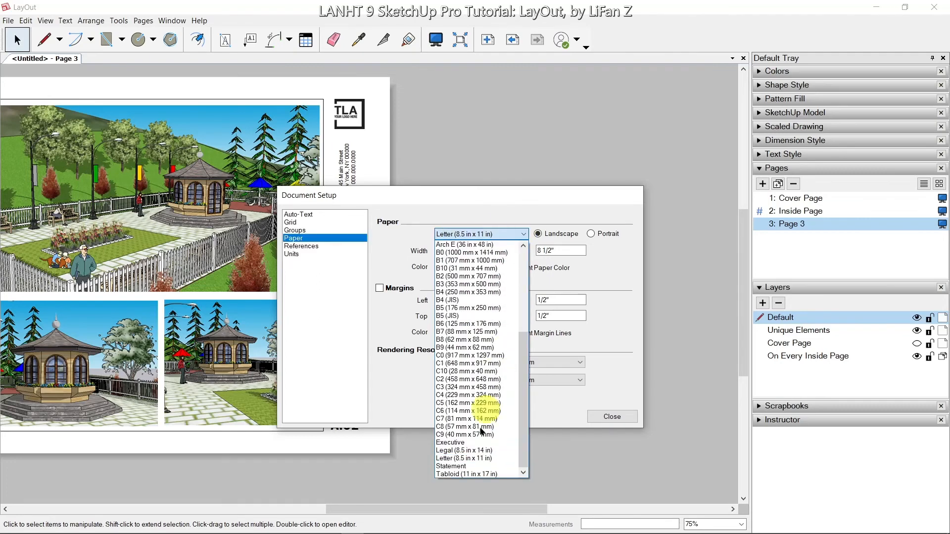
left_click(476, 475)
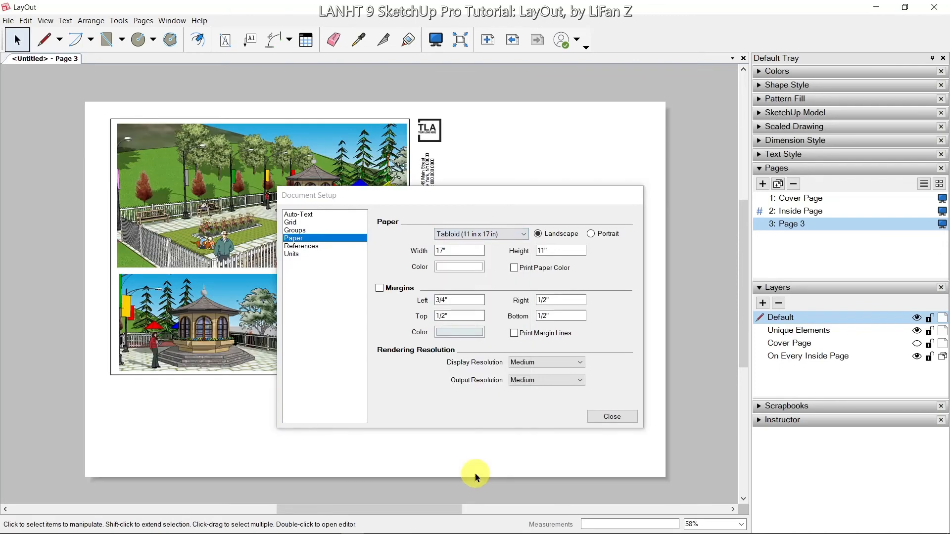
left_click_drag(506, 198, 467, 221)
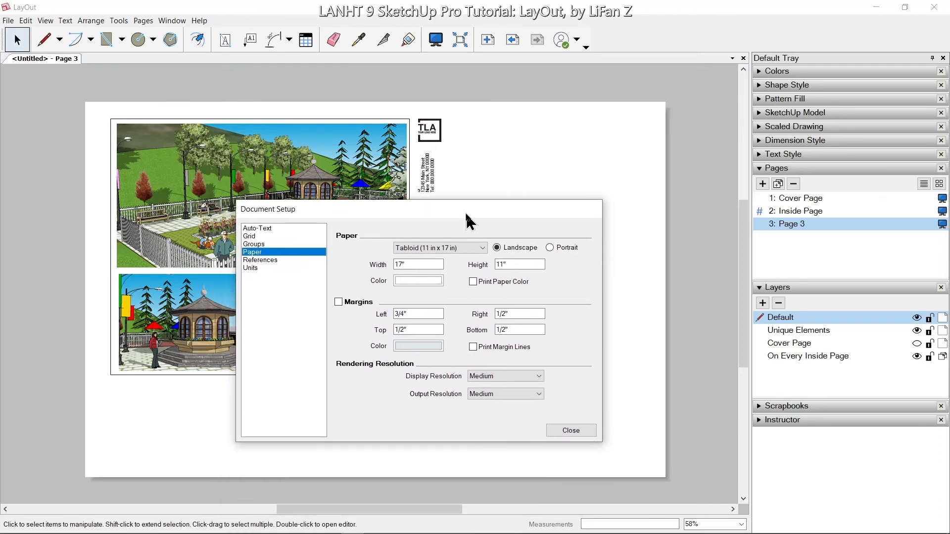
left_click(483, 249)
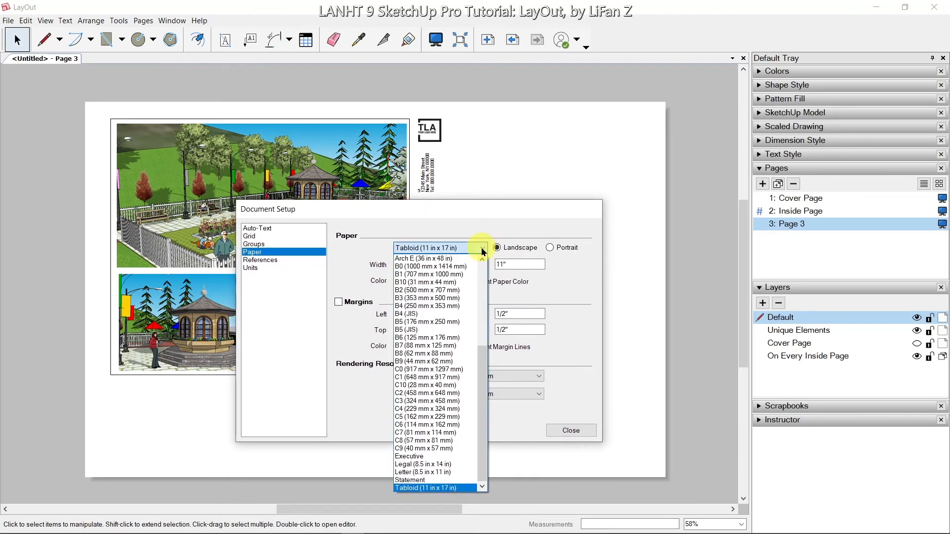
left_click(448, 473)
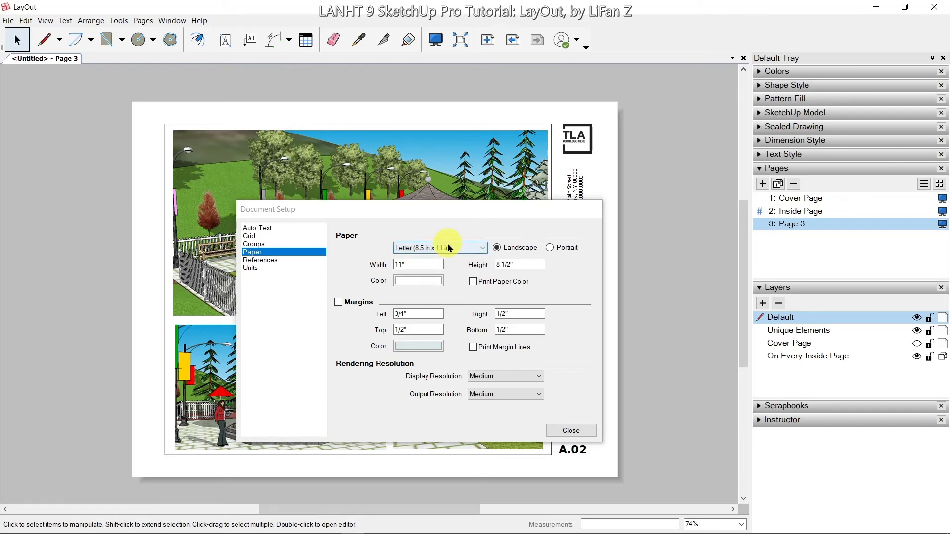
Relink the document's embedded logo image reference to the Park_terrain_plan JPG file
left_click(277, 261)
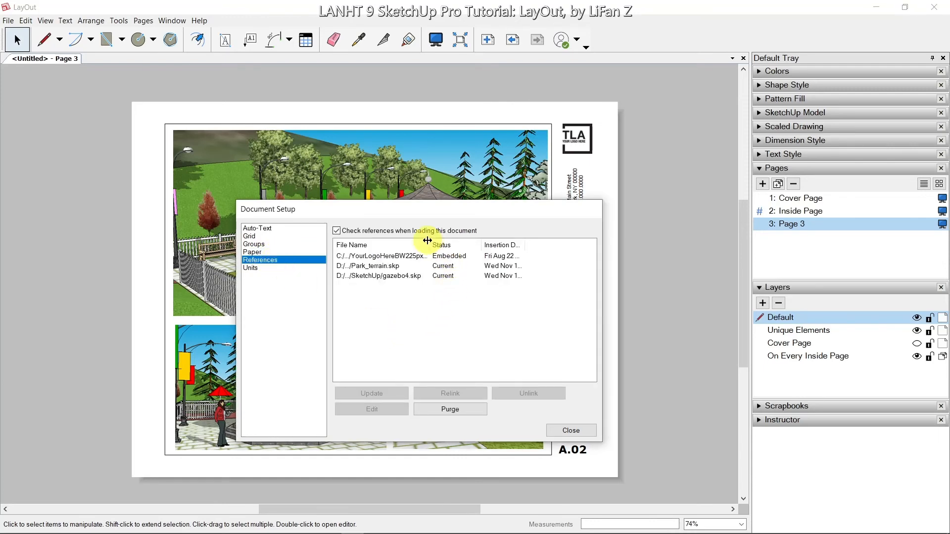
left_click_drag(428, 243, 461, 243)
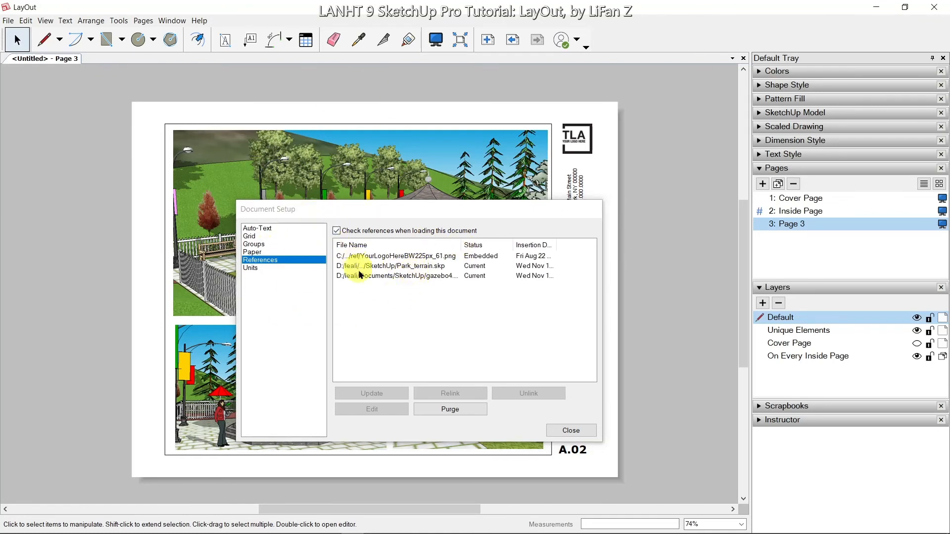
left_click(425, 255)
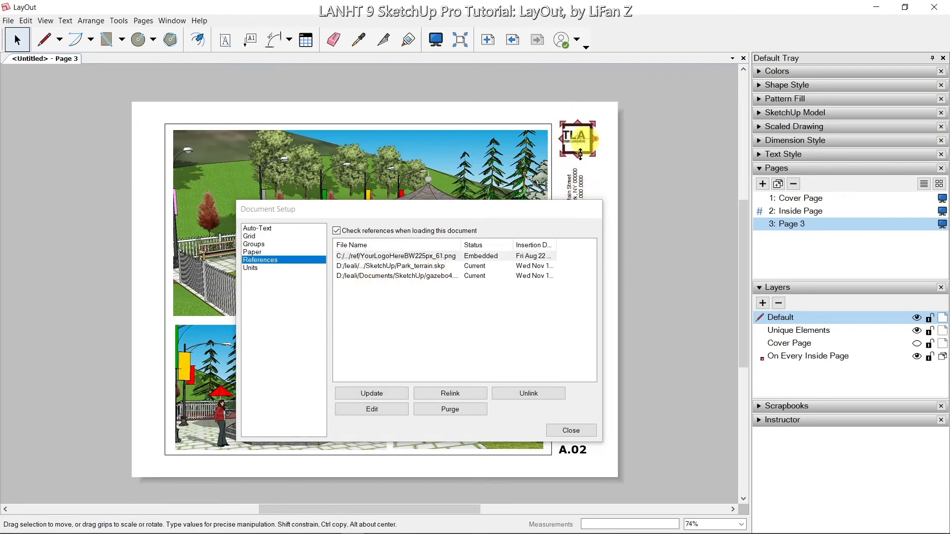
left_click(467, 394)
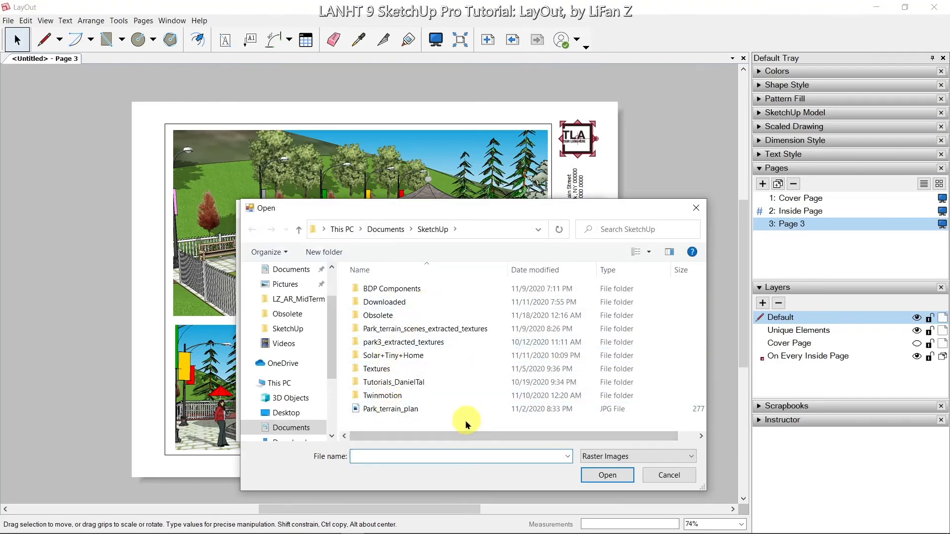
left_click(411, 410)
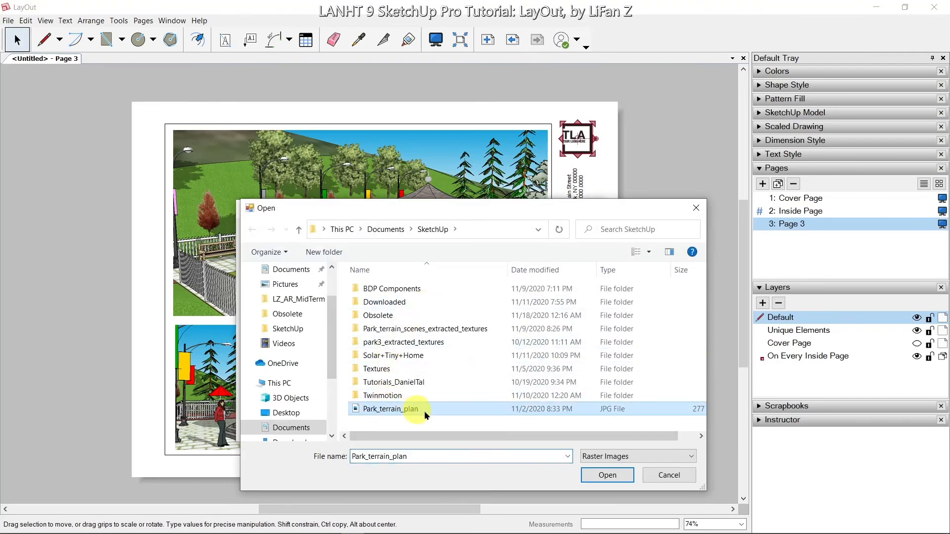
left_click(607, 476)
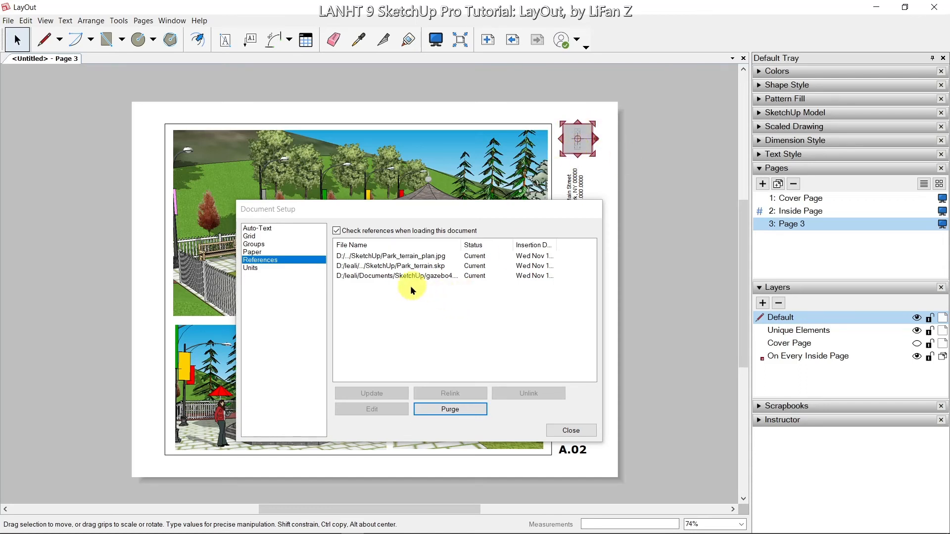
Check the Park_terrain reference, update the gazebo4 model reference, and close the document setup
left_click(391, 267)
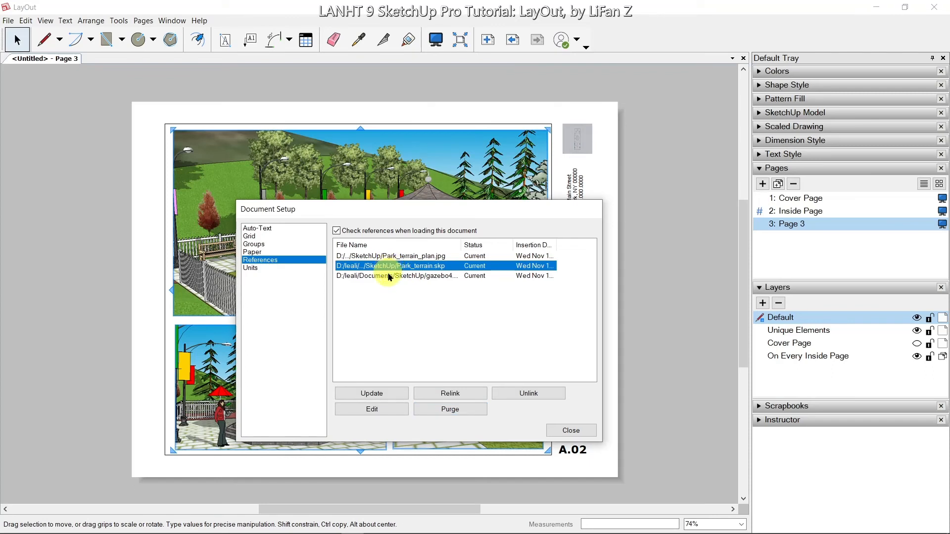
left_click(421, 276)
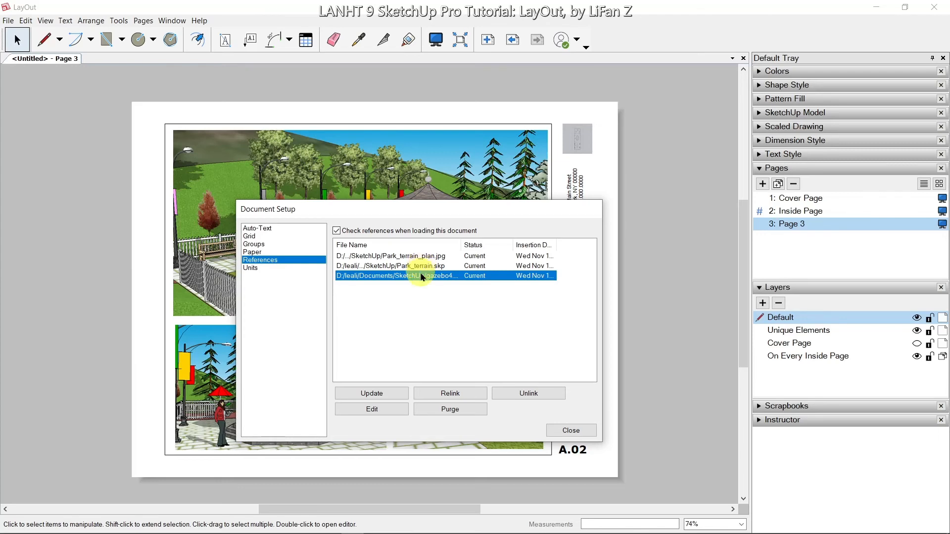
left_click(377, 396)
left_click(570, 432)
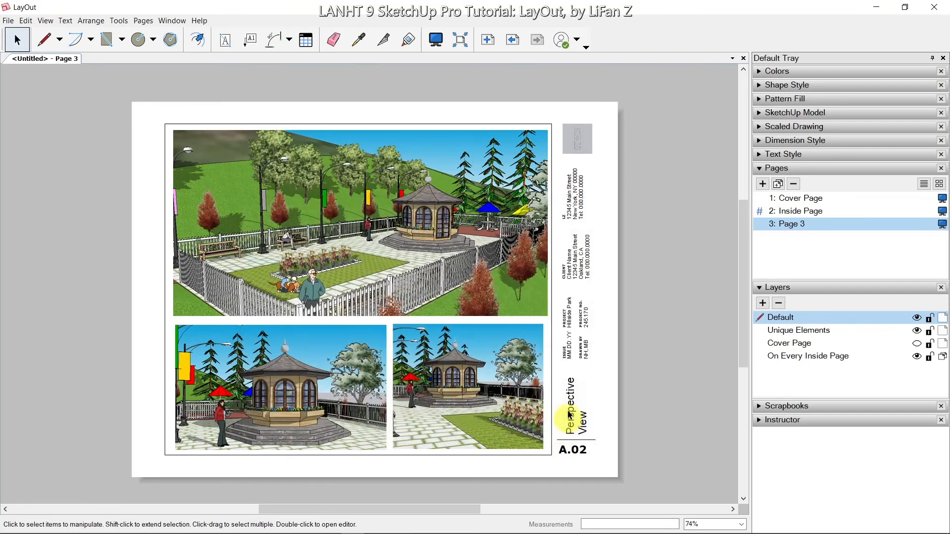
Examine the options for updating the model reference and opening the model in SketchUp on the large park viewport
right_click(426, 223)
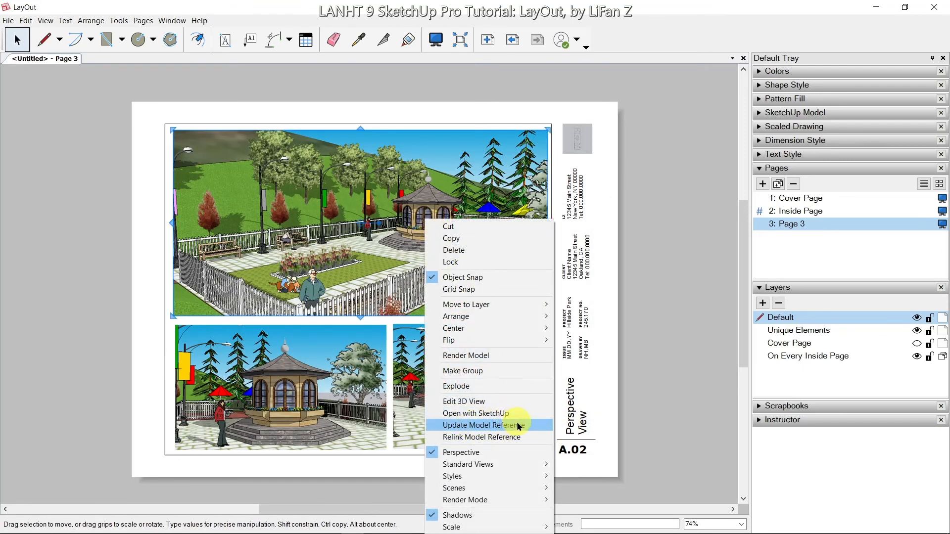
left_click(646, 196)
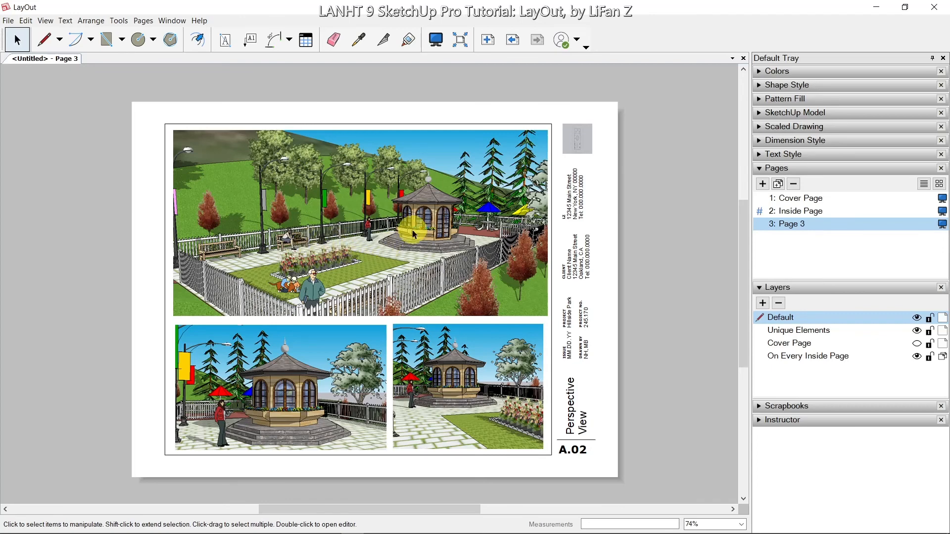
right_click(385, 227)
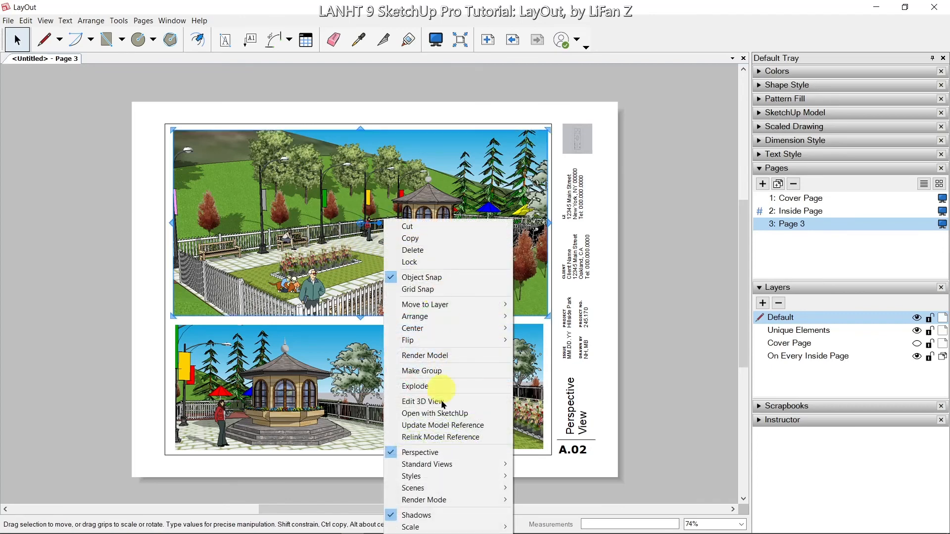
left_click(653, 278)
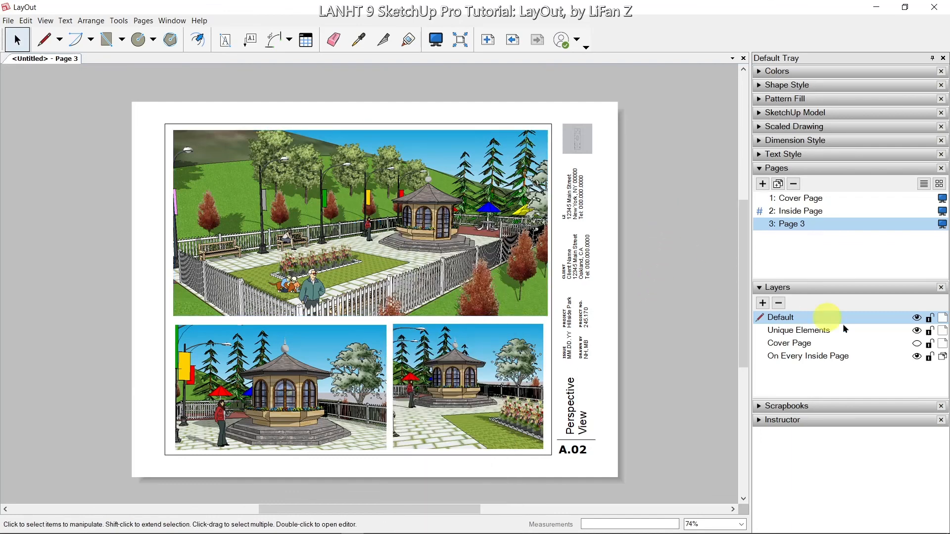
Replace the "North Street Elevation" title on the cover page with "Cover page"
left_click(789, 199)
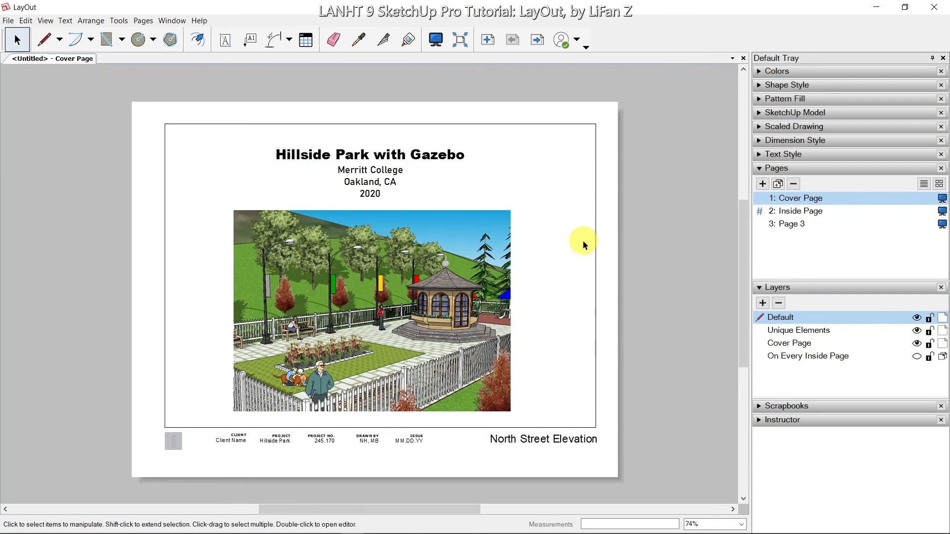
double_click(573, 438)
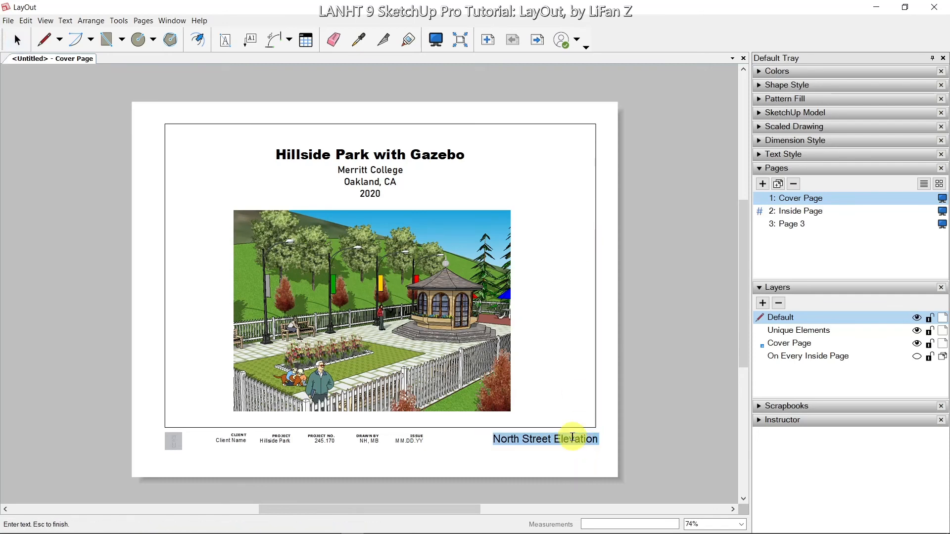
key("BackSpace")
type("Co")
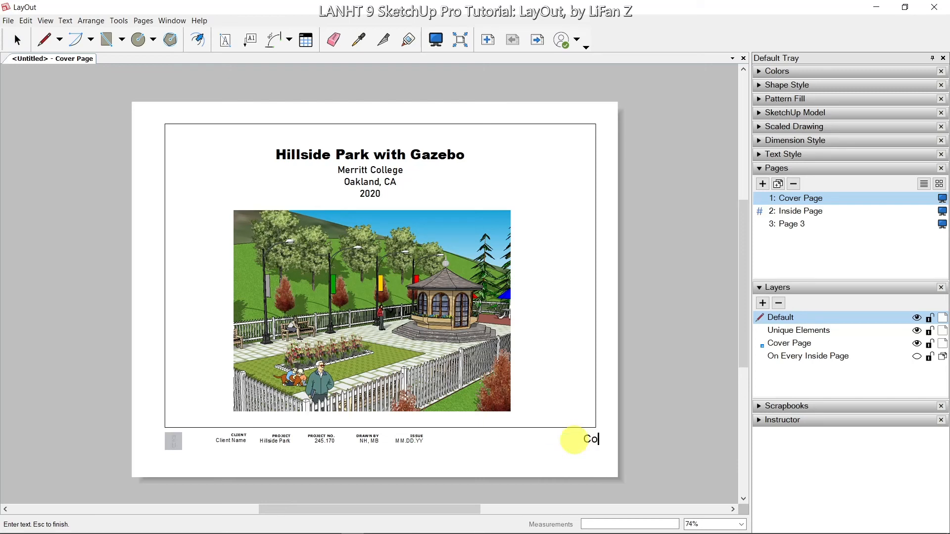
type("ver page")
key("Escape")
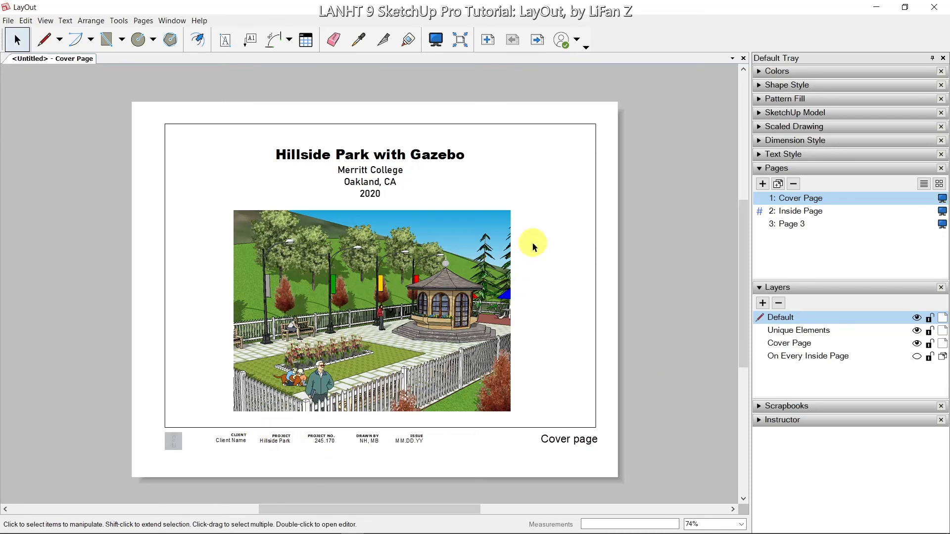
Check the inside page and page 3, and start a PDF export of the document
left_click(792, 212)
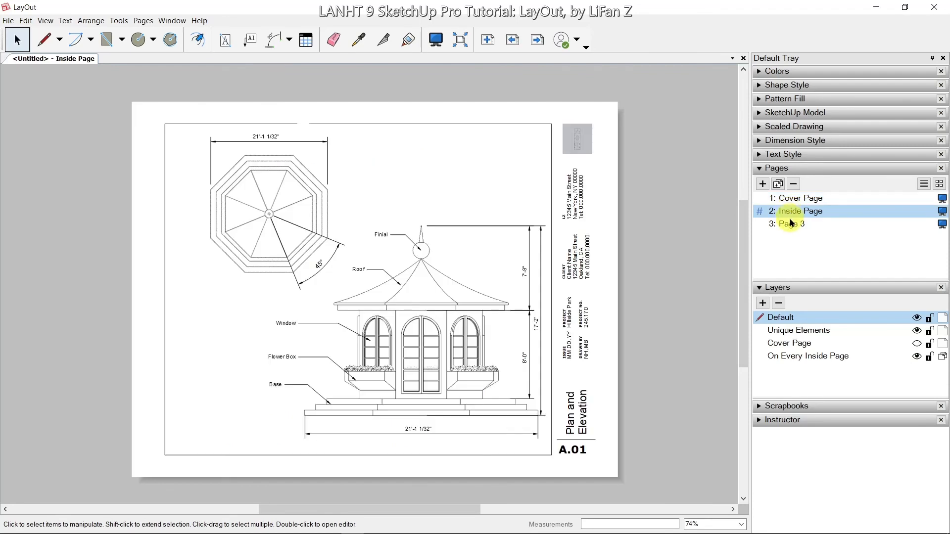
left_click(792, 224)
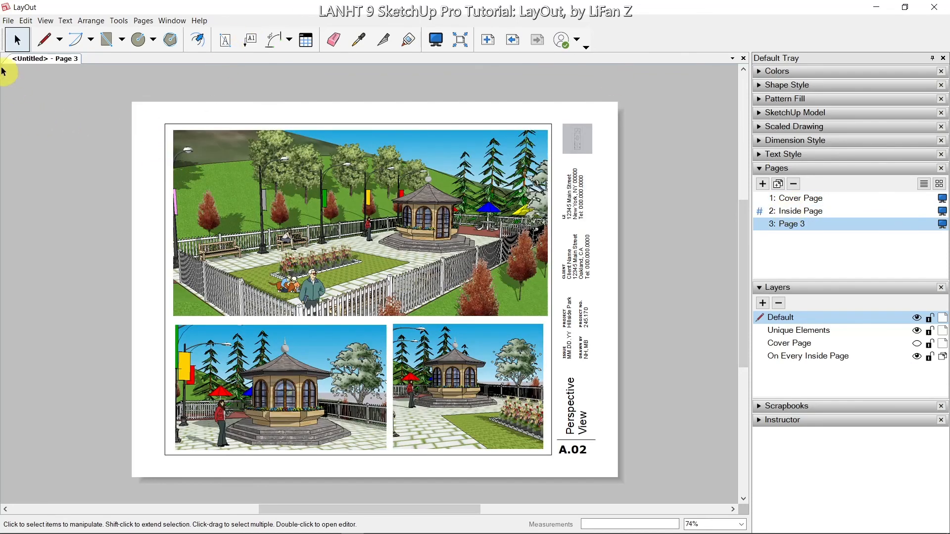
left_click(8, 21)
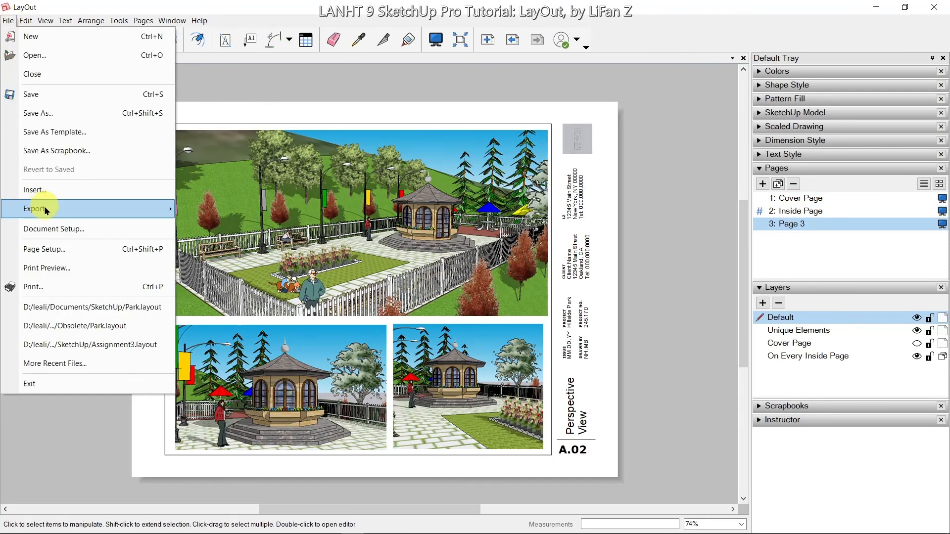
mouse_move(55, 216)
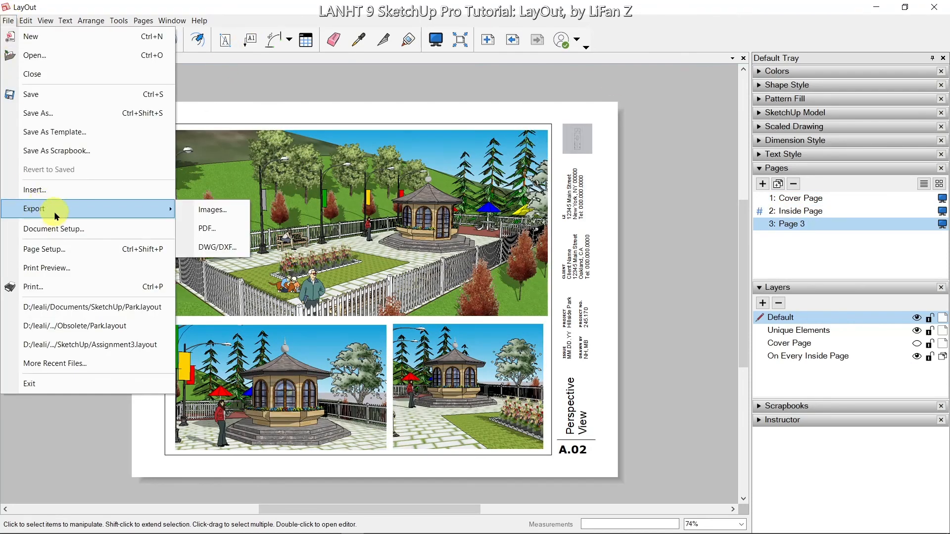
left_click(207, 228)
Set the PDF's destination to the SketchUp folder in Documents and name the file "park"
left_click(424, 378)
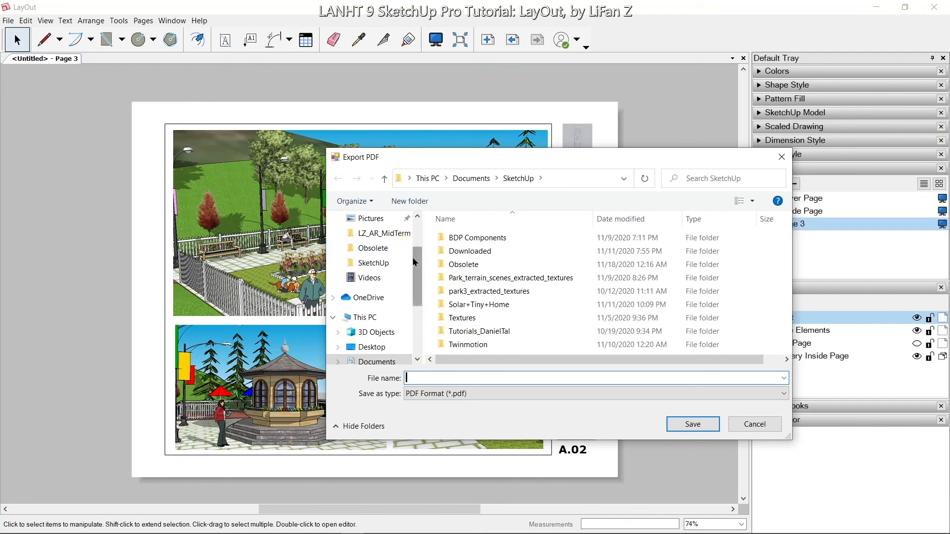
left_click_drag(413, 257, 414, 232)
left_click(369, 273)
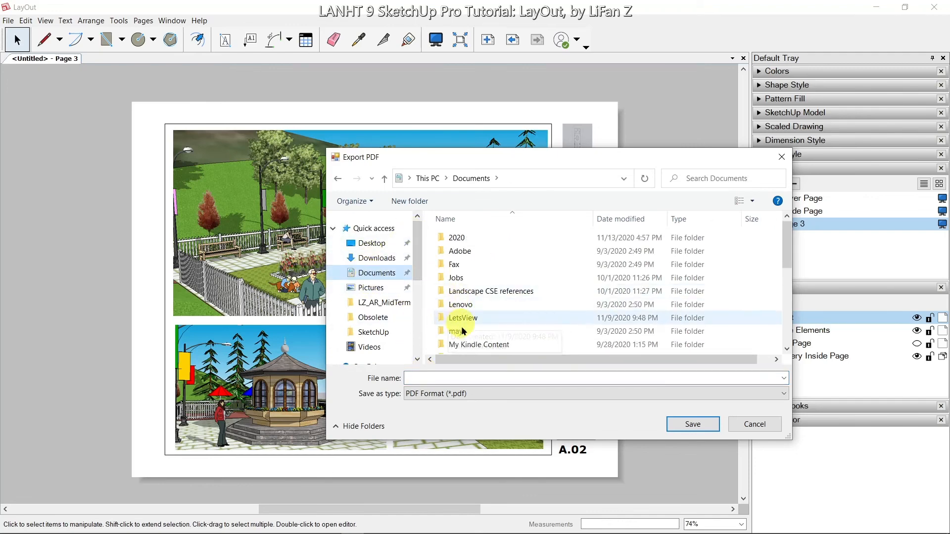
scroll(495, 319, "down", 2)
double_click(472, 333)
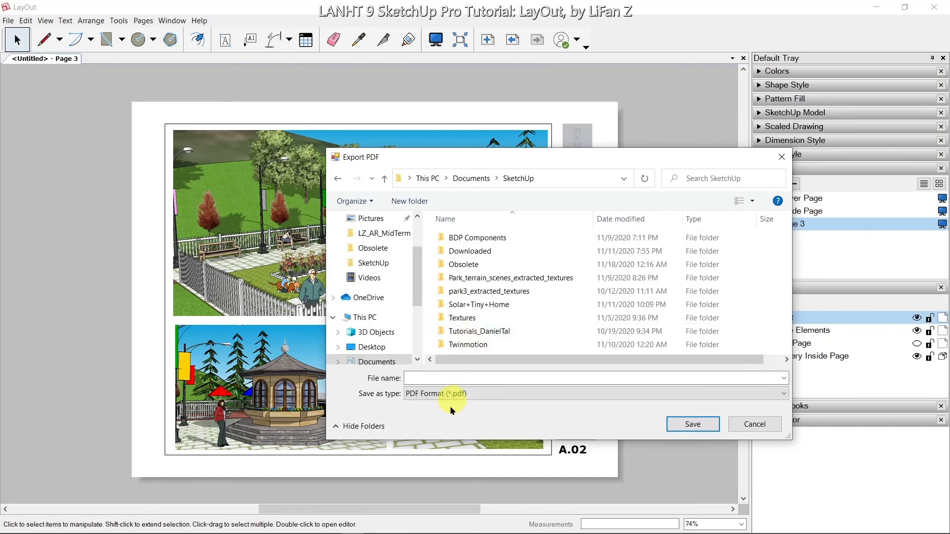
left_click(462, 380)
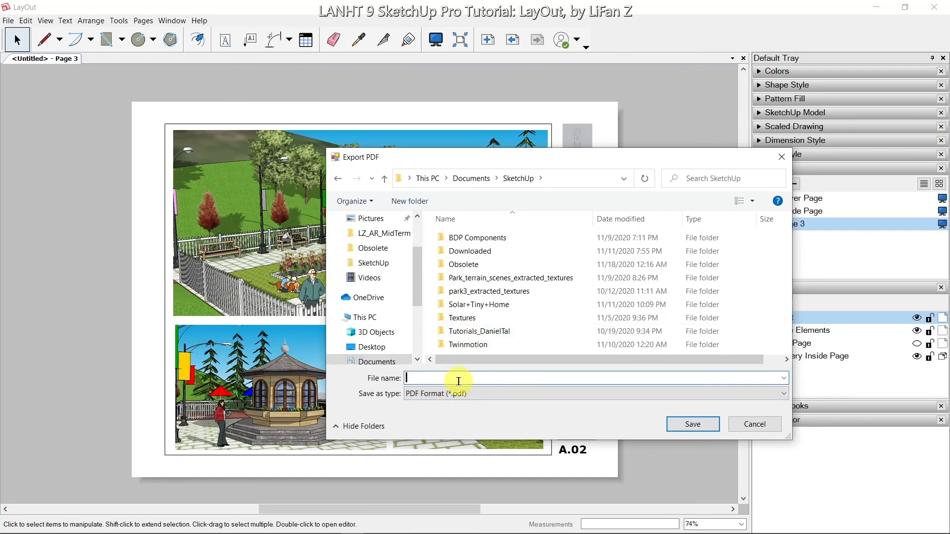
type("park")
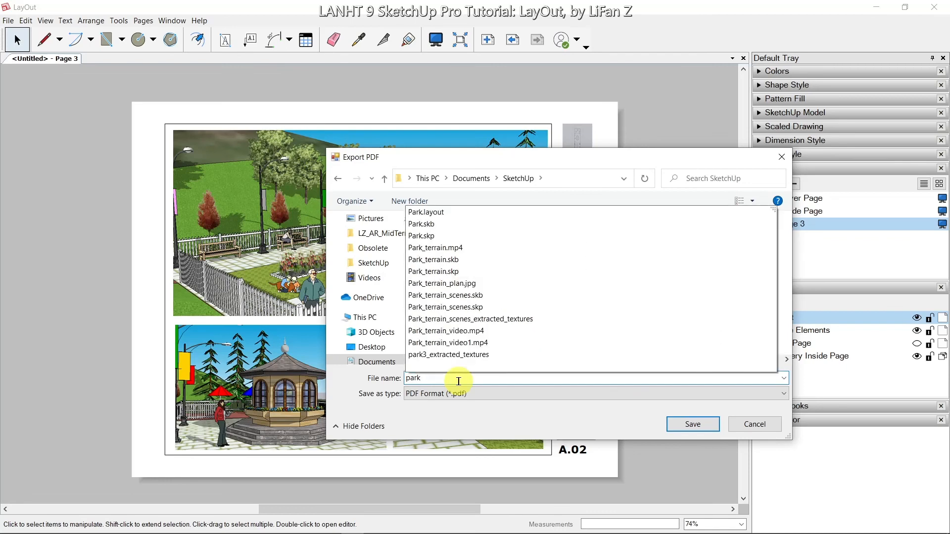
key("Return")
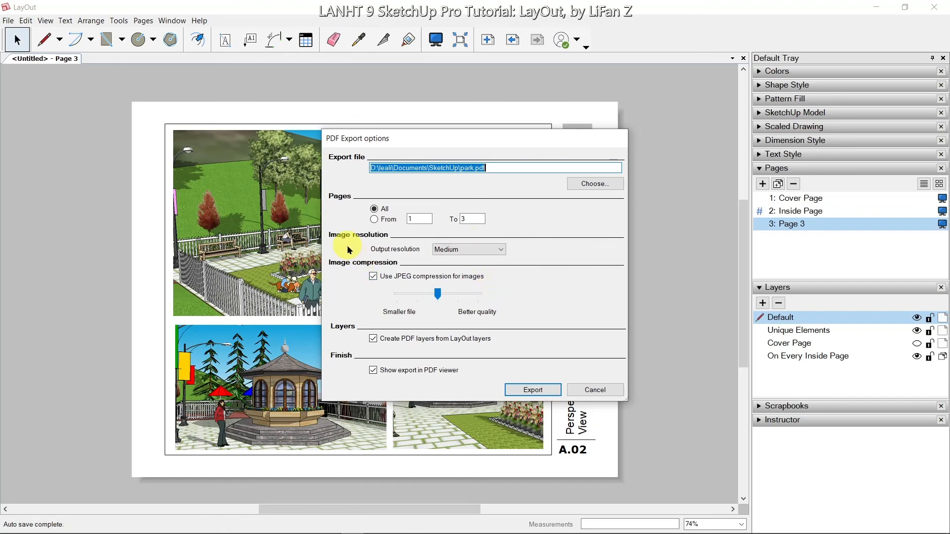
Export all pages to PDF at medium output resolution, with JPEG compression for images
left_click(482, 252)
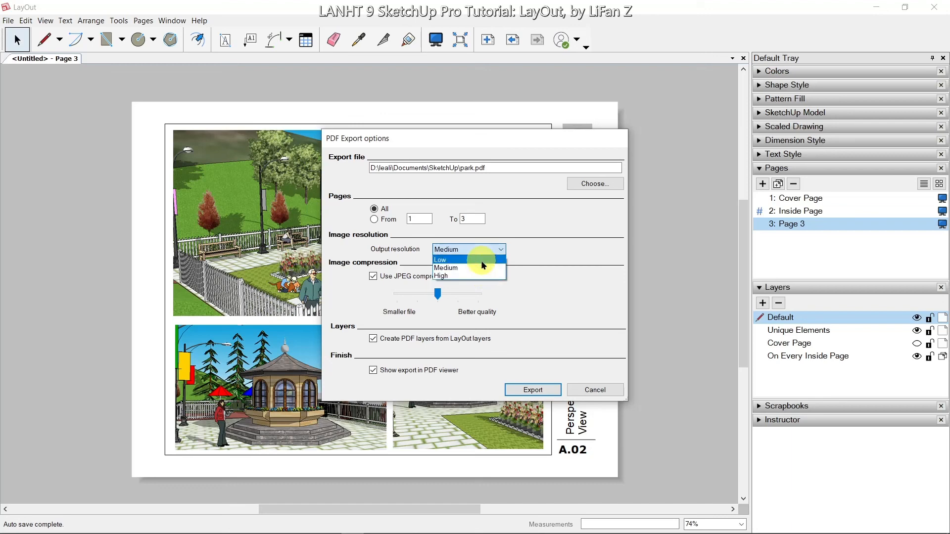
left_click(528, 263)
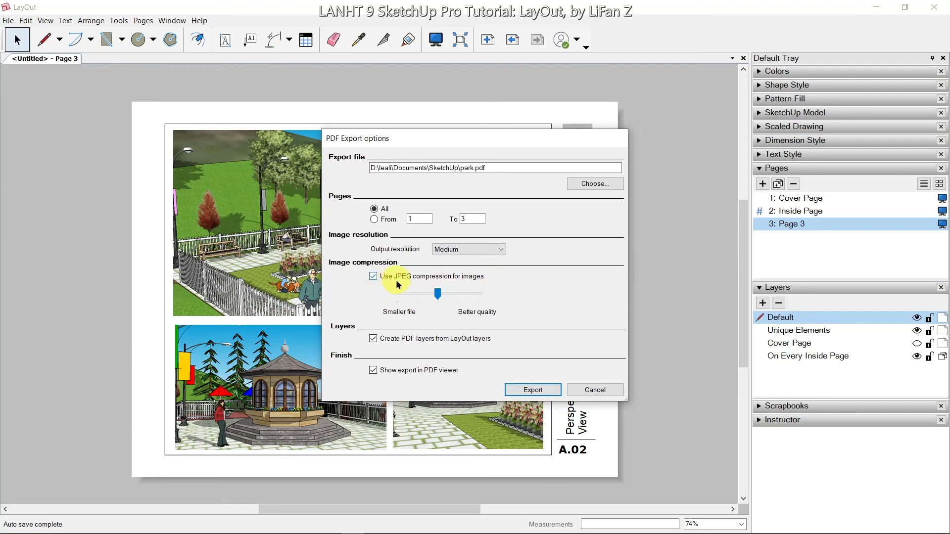
left_click(478, 294)
left_click(538, 391)
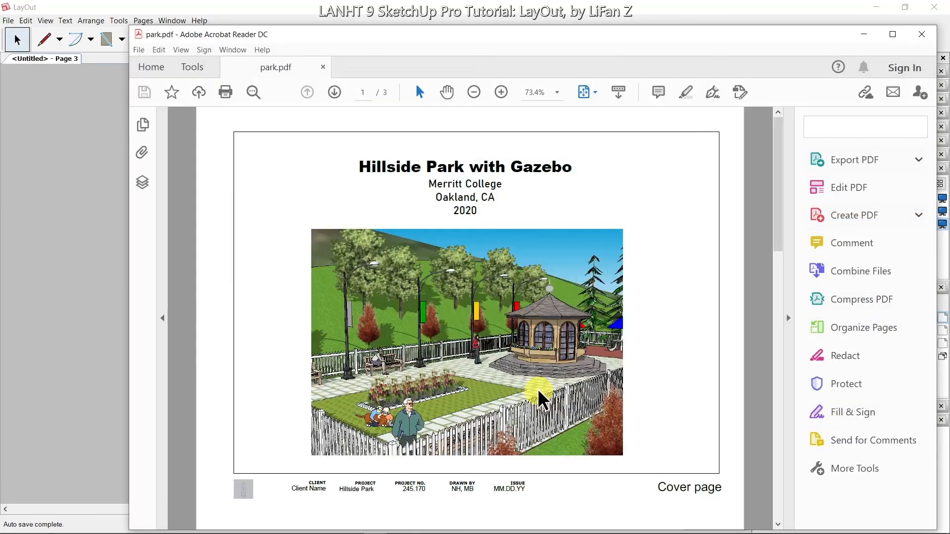
Review the cover, plan and elevation, and perspective pages of the exported park.pdf
left_click_drag(577, 38, 525, 17)
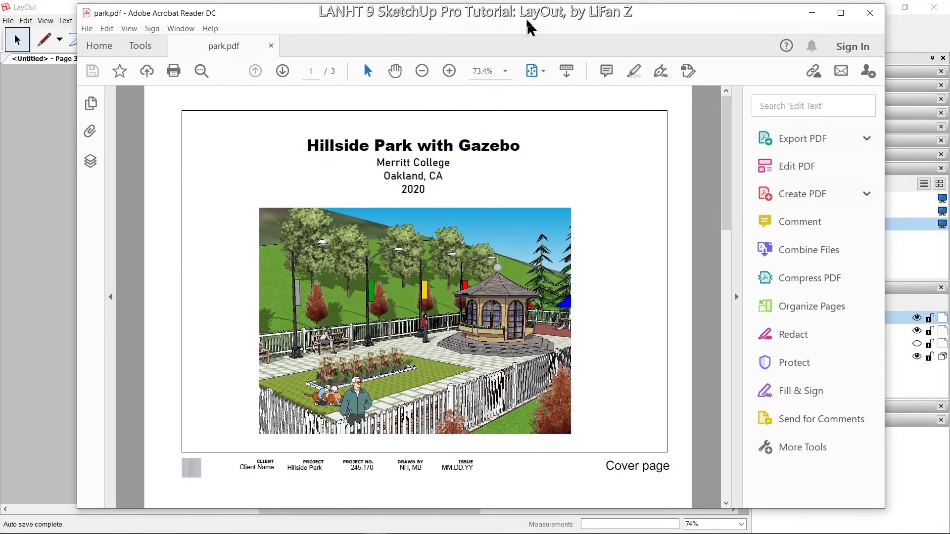
scroll(601, 218, "down", 5)
scroll(615, 219, "up", 5)
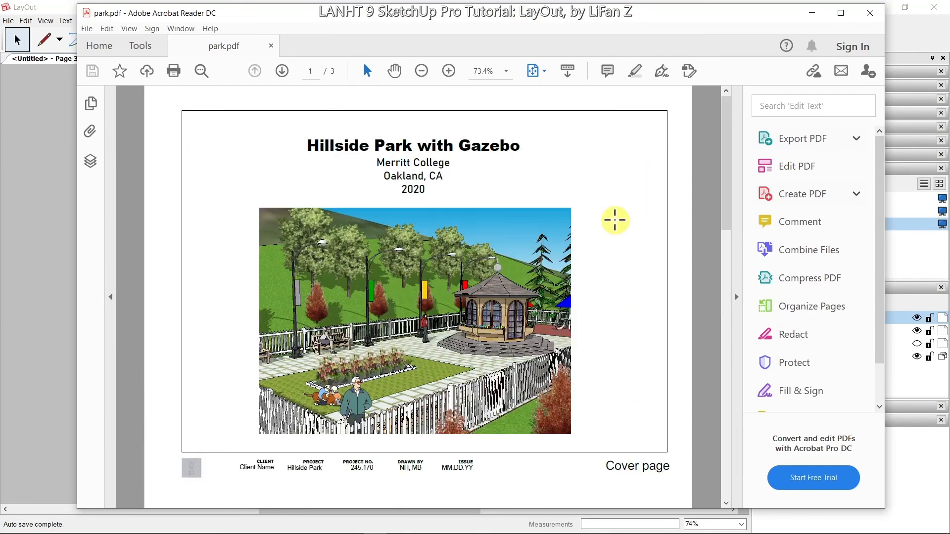
scroll(615, 220, "down", 5)
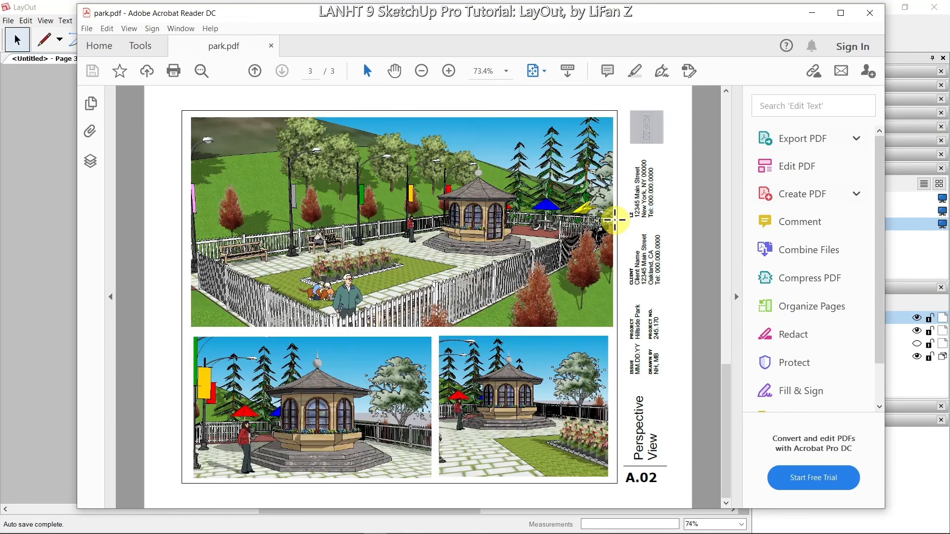
scroll(615, 220, "up", 2)
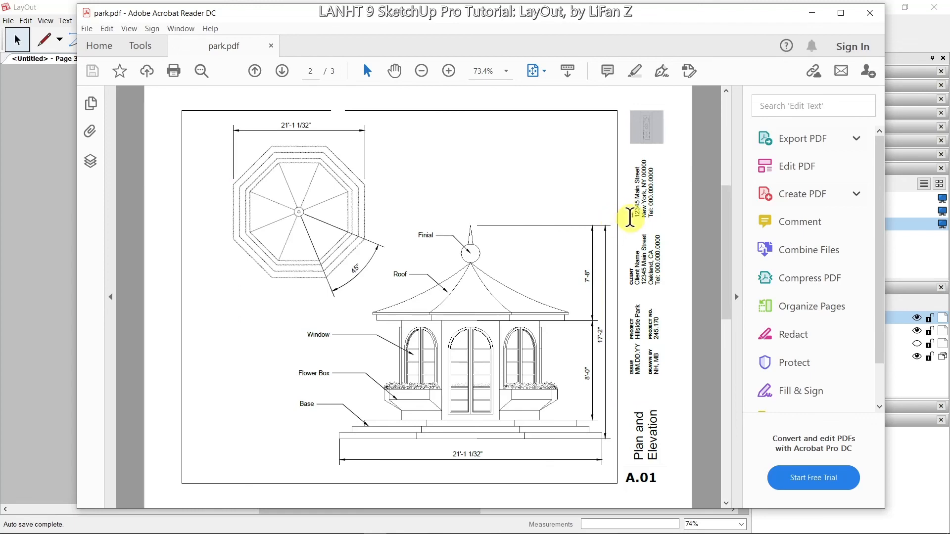
scroll(627, 243, "up", 2)
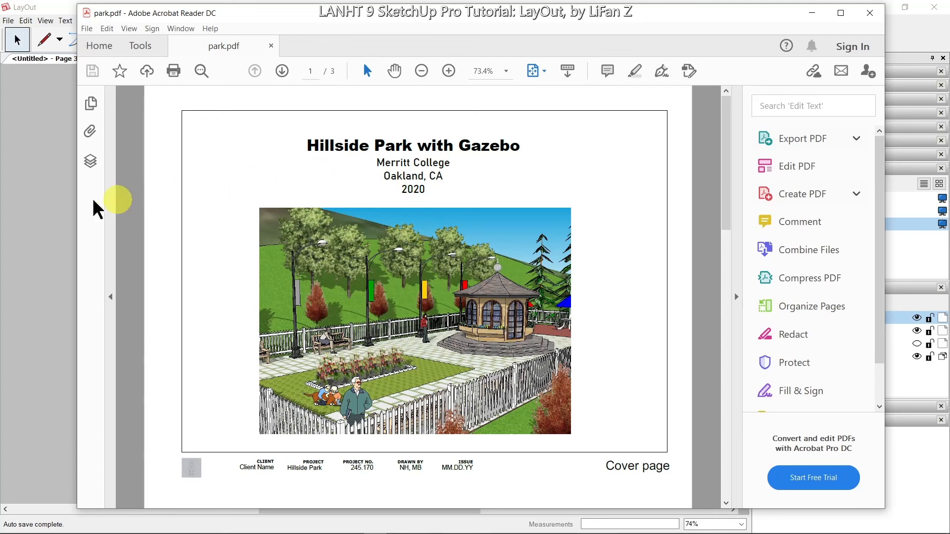
Switch back to LayOut and save the document as "Park Layout" in the SketchUp folder
left_click(60, 209)
left_click(8, 20)
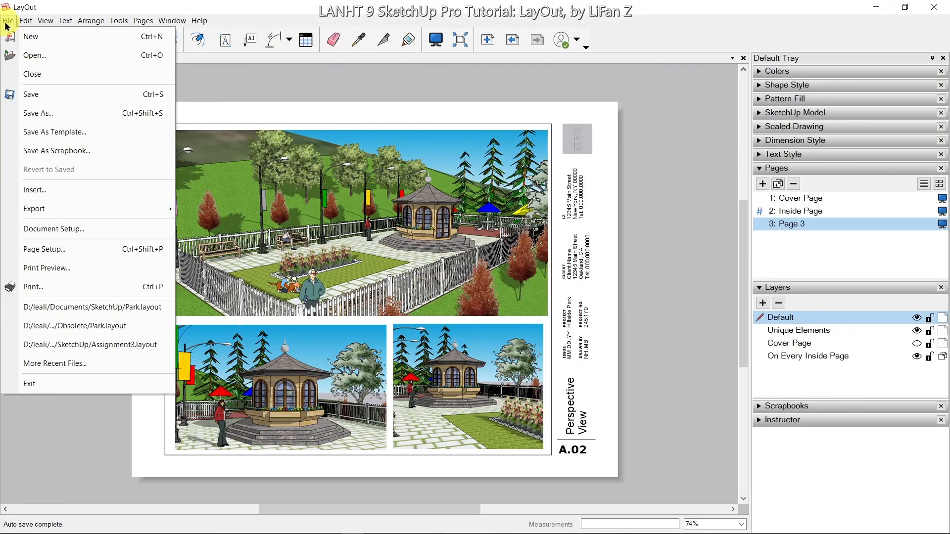
left_click(37, 112)
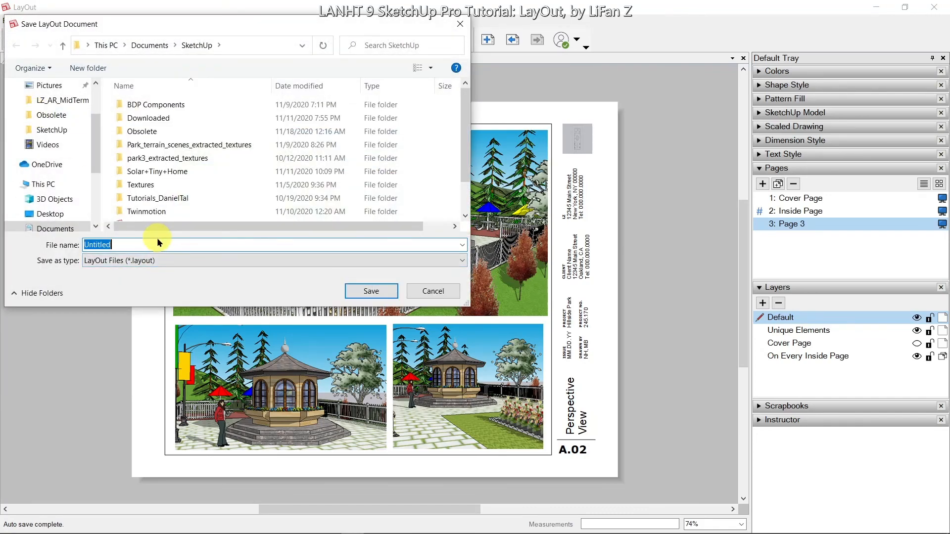
type("Park Layout")
key("Return")
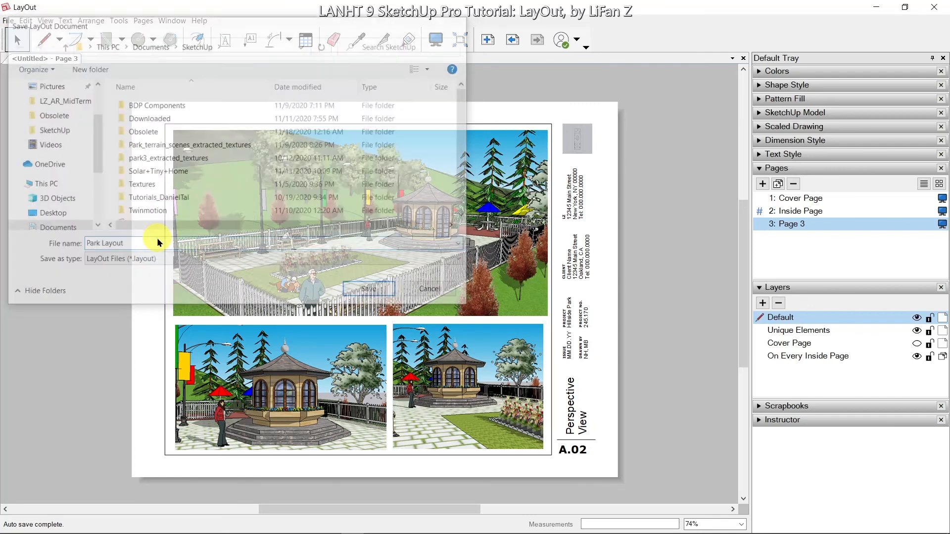